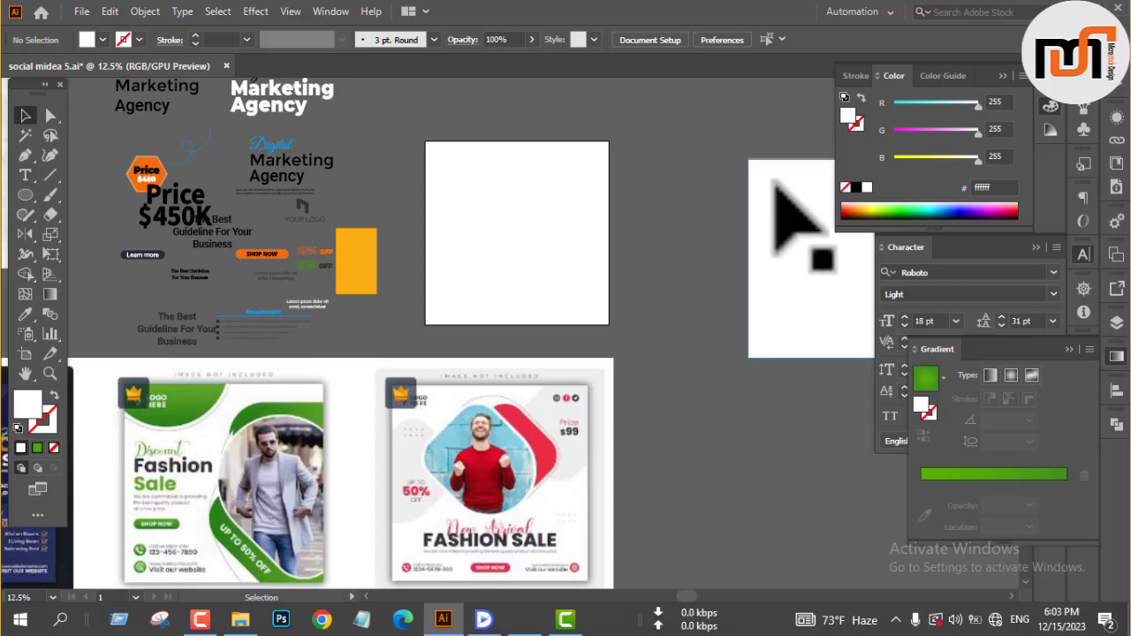
Center the white background square horizontally and vertically on the artboard.
drag(696, 122, 770, 303)
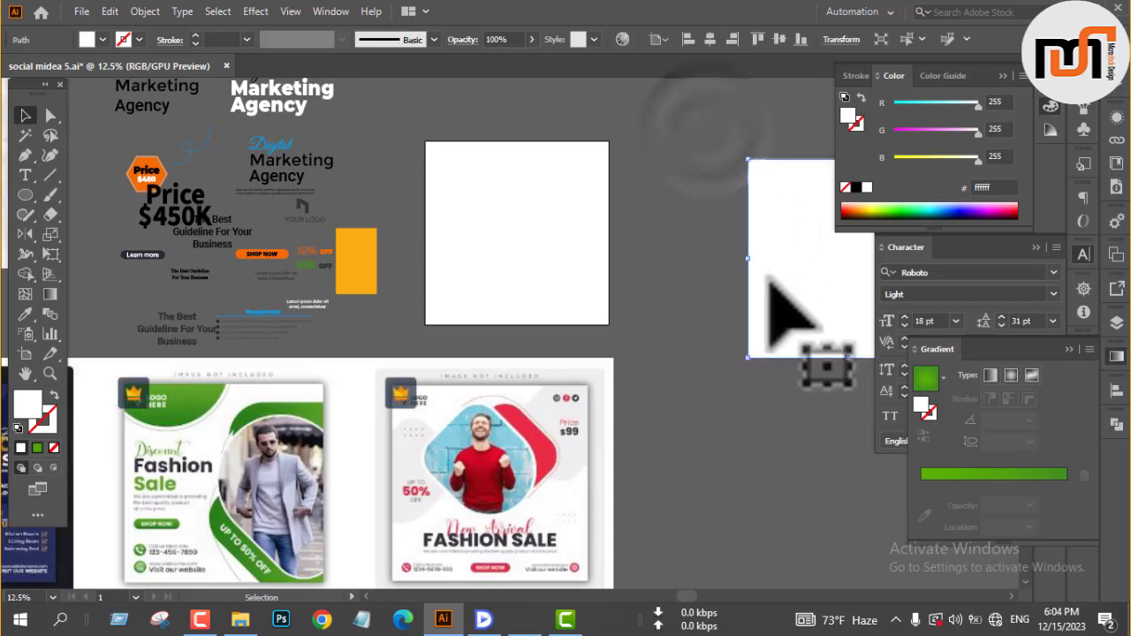
click(774, 37)
click(712, 39)
click(777, 39)
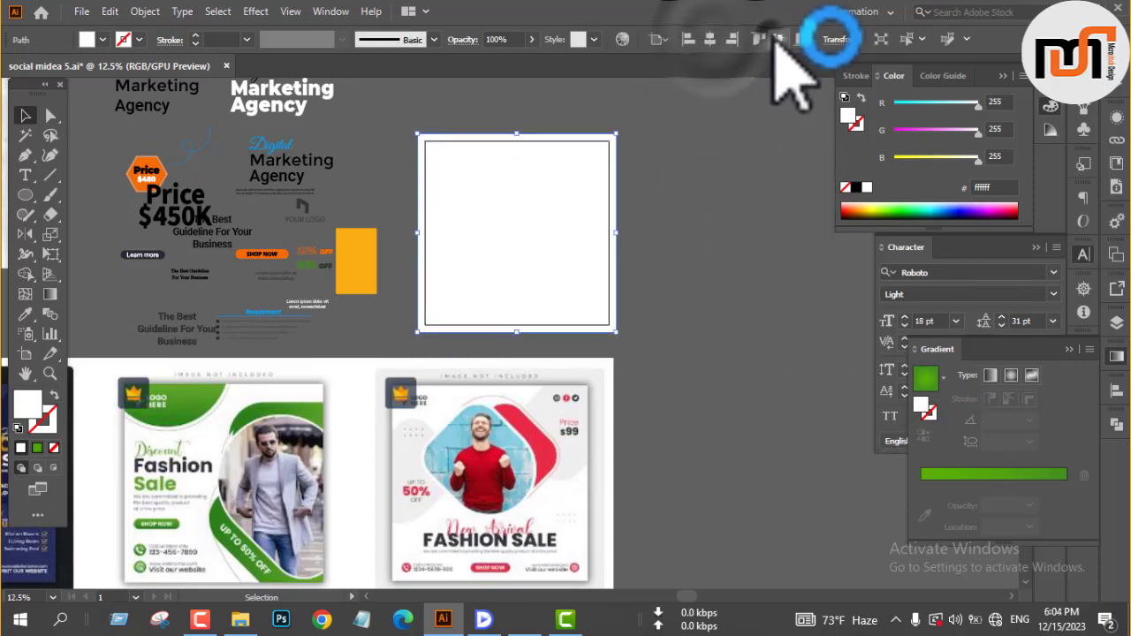
key(ctrl+shift+a)
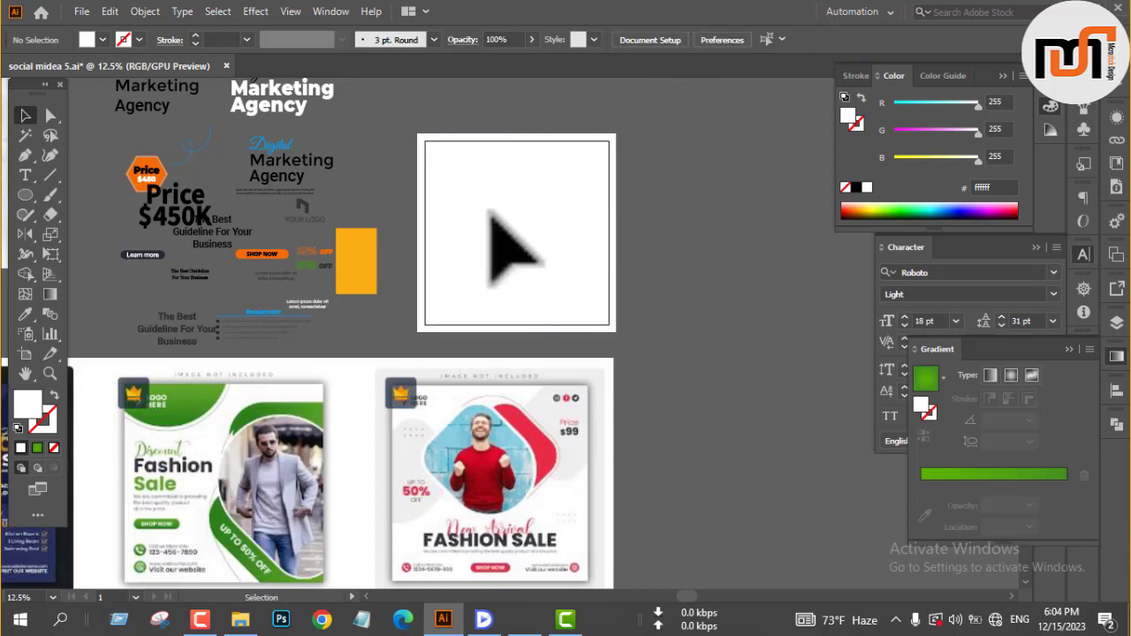
Draw a square in the middle of the artboard and fill it with the orange sampled from the nearby orange rectangle.
key(ctrl+plus)
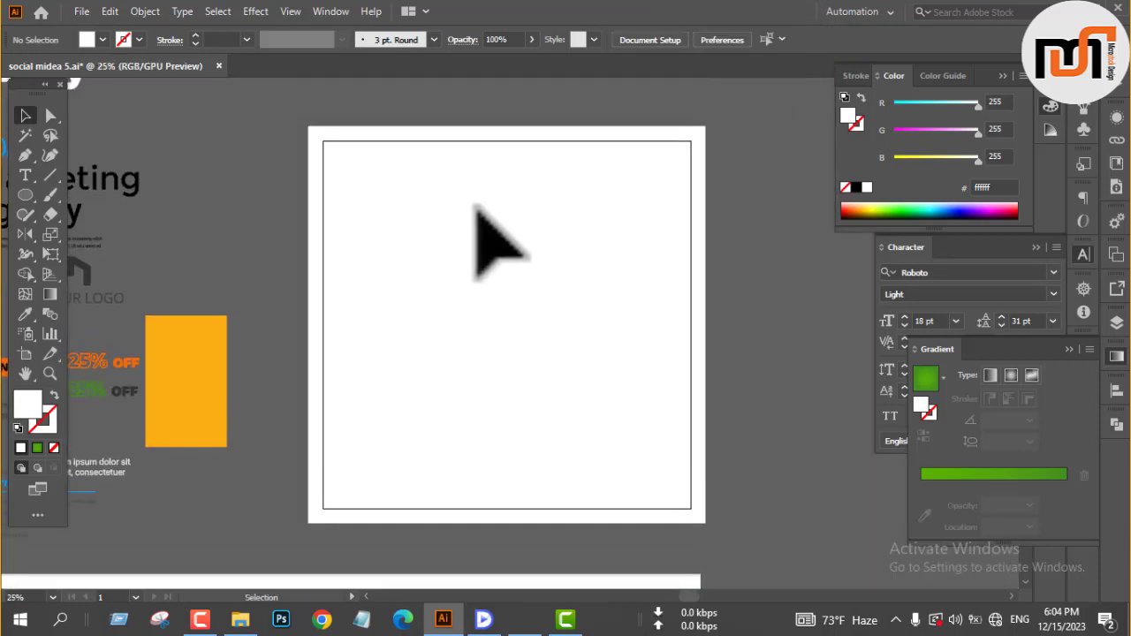
key(m)
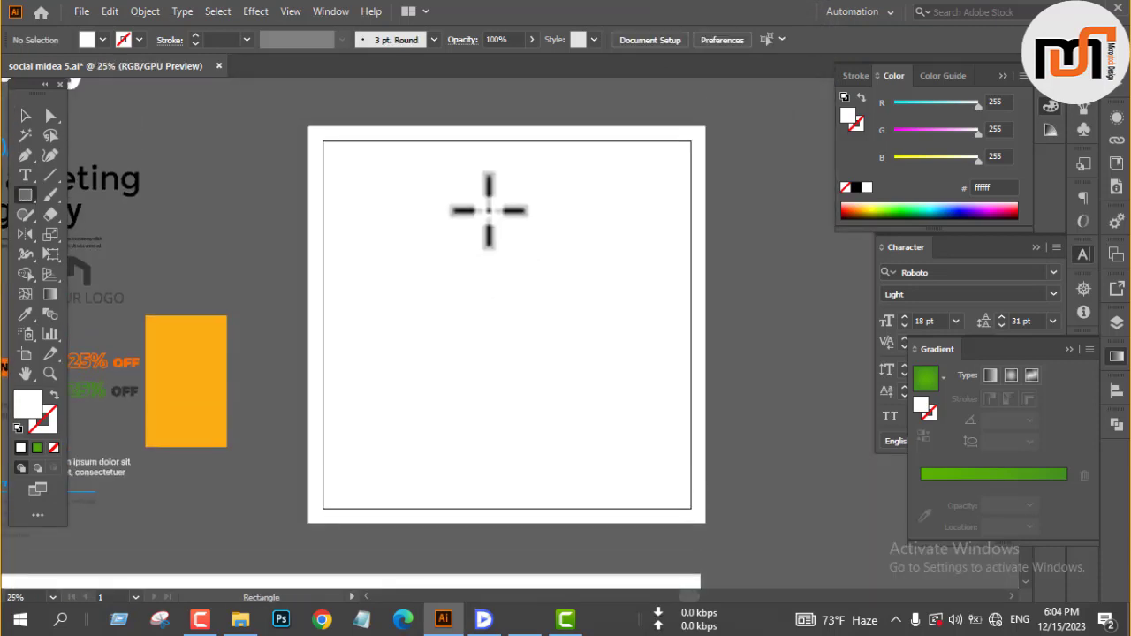
mouse_move(446, 220)
mouse_down()
mouse_move(531, 380)
mouse_move(615, 387)
mouse_up()
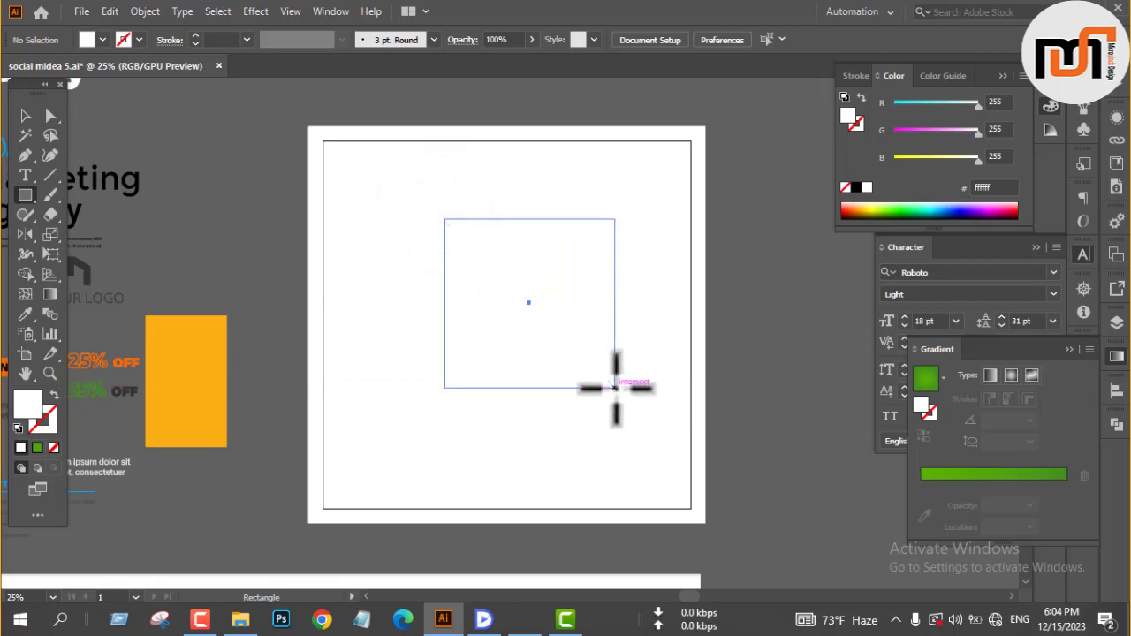
key(i)
click(183, 380)
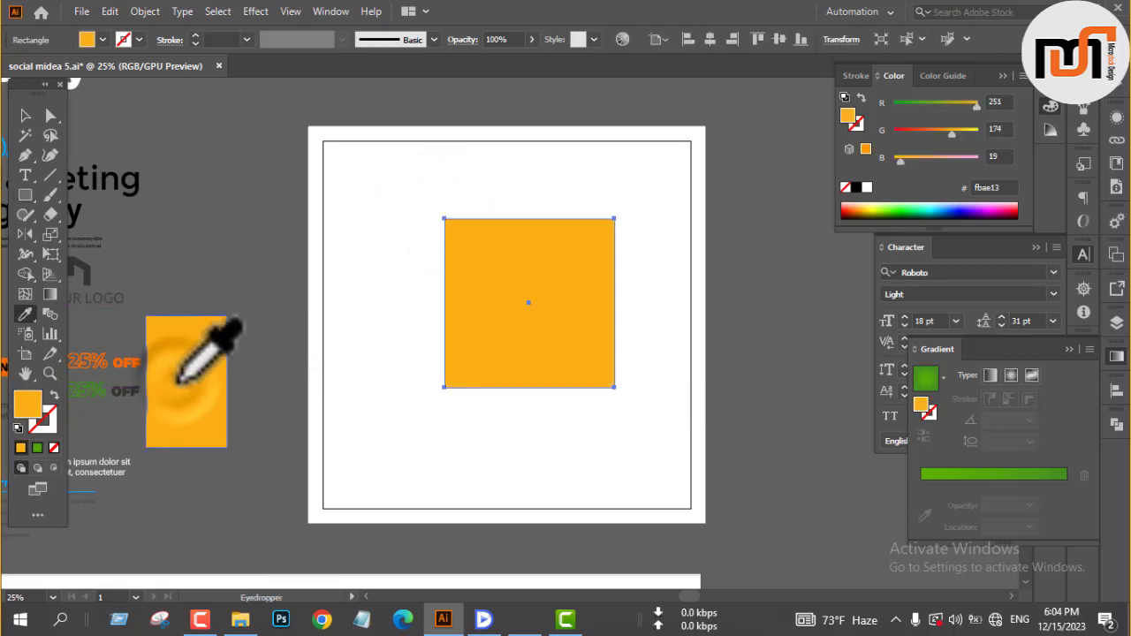
key(v)
click(427, 213)
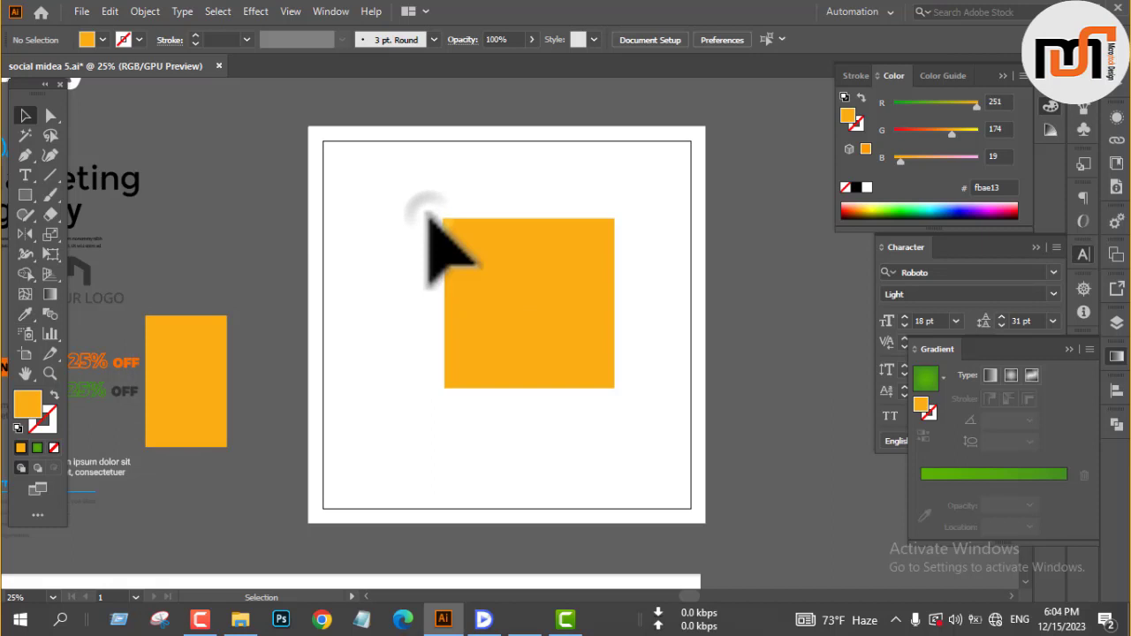
Rotate the orange square counterclockwise by about 13°.
click(461, 278)
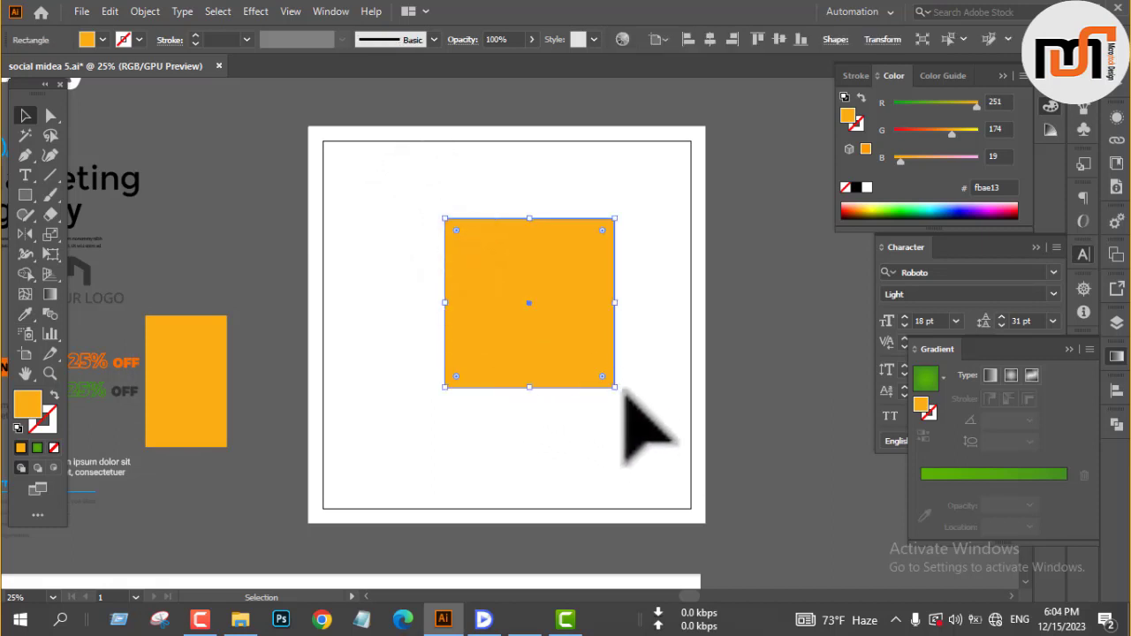
drag(620, 395, 630, 373)
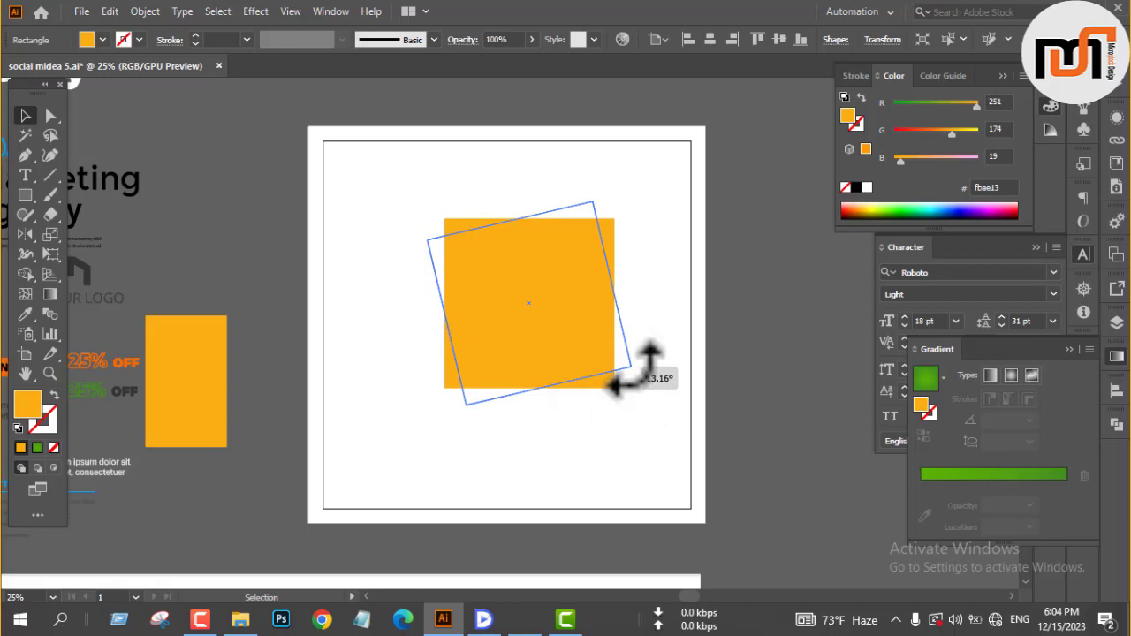
drag(630, 373, 624, 365)
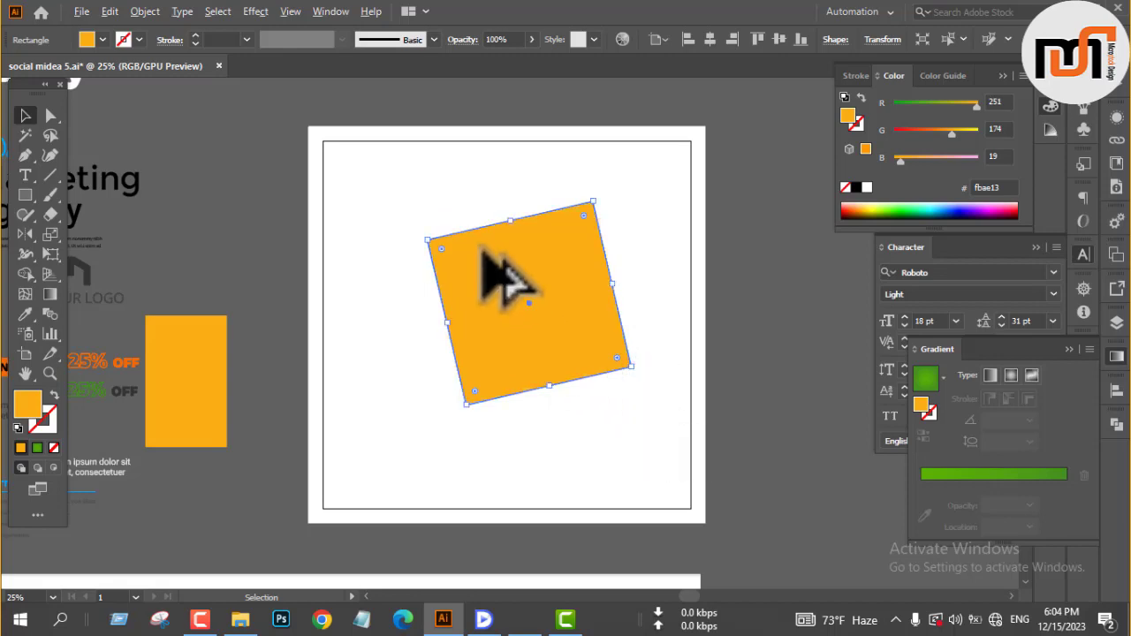
Reshape the orange square into a longer rectangle tilted clockwise and align it to the artboard's top edge.
scroll(502, 276, down, 5)
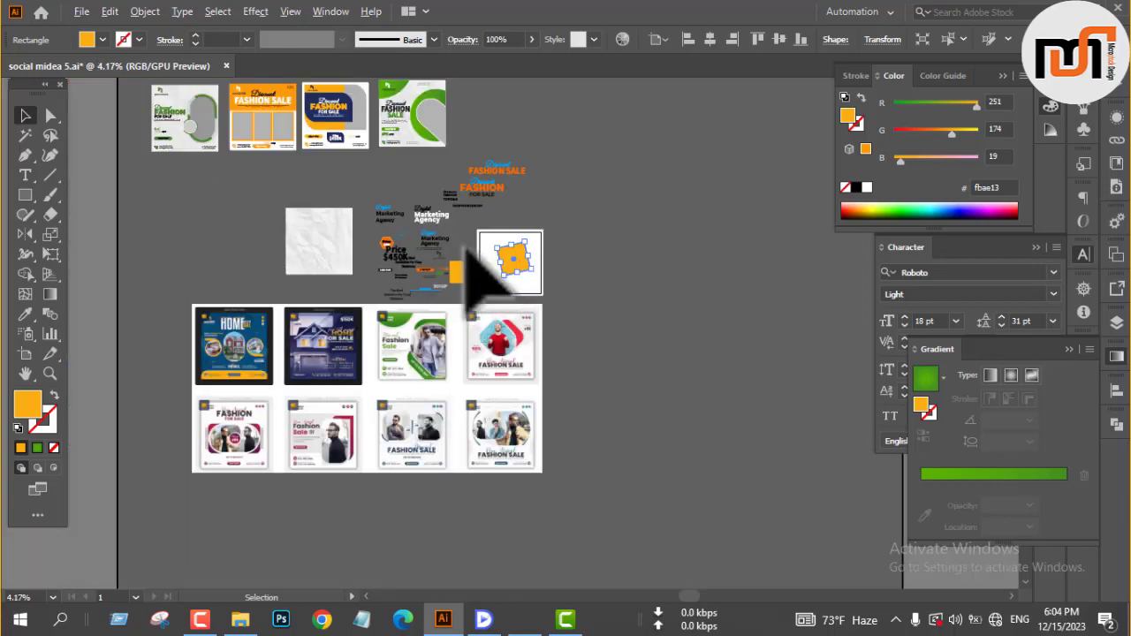
scroll(481, 232, up, 4)
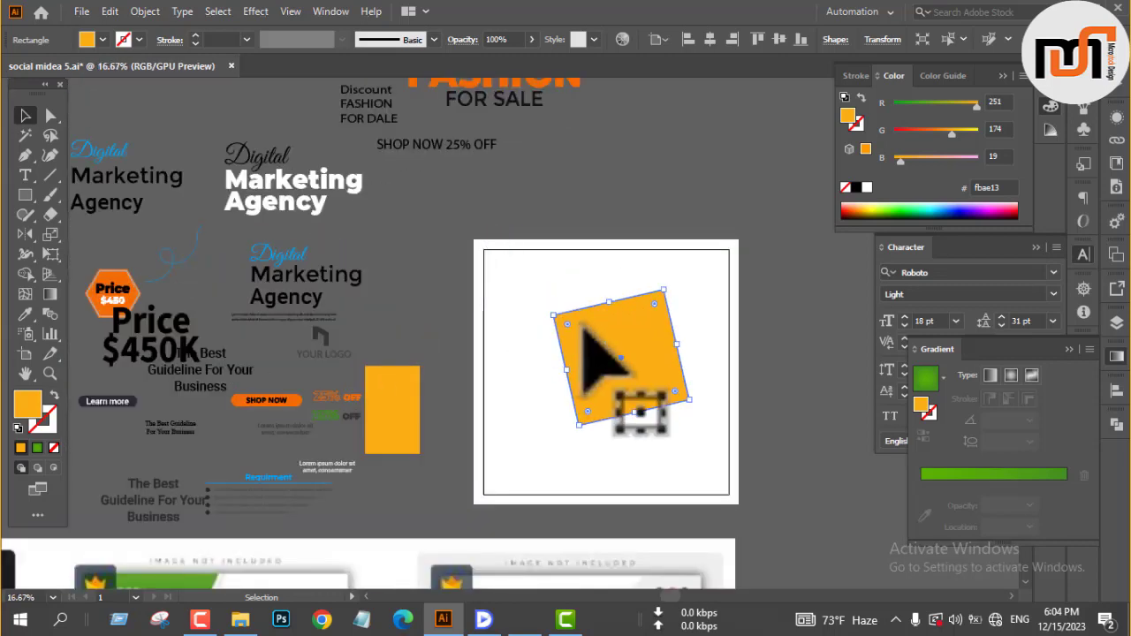
drag(687, 345, 741, 307)
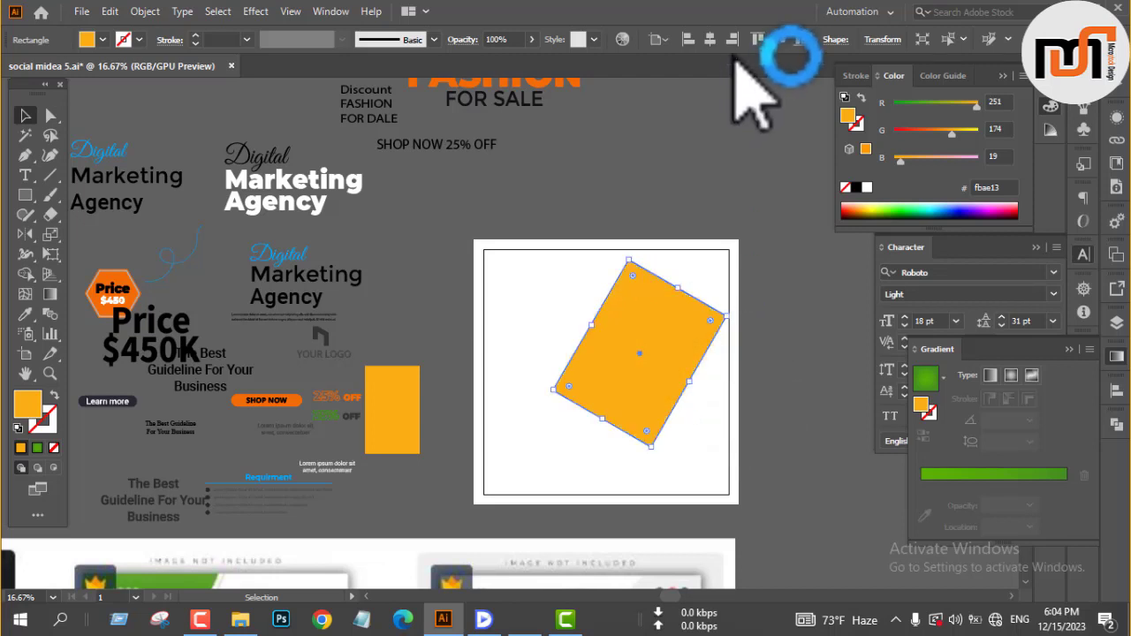
click(757, 40)
click(589, 179)
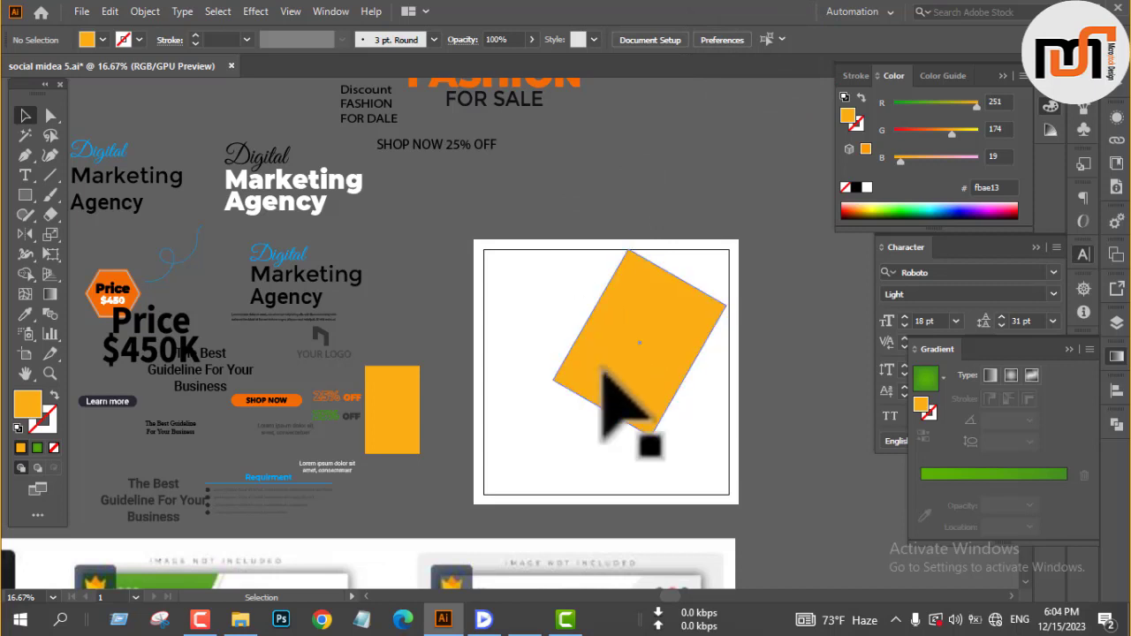
Shorten the tilted orange rectangle slightly from its lower short side.
click(602, 369)
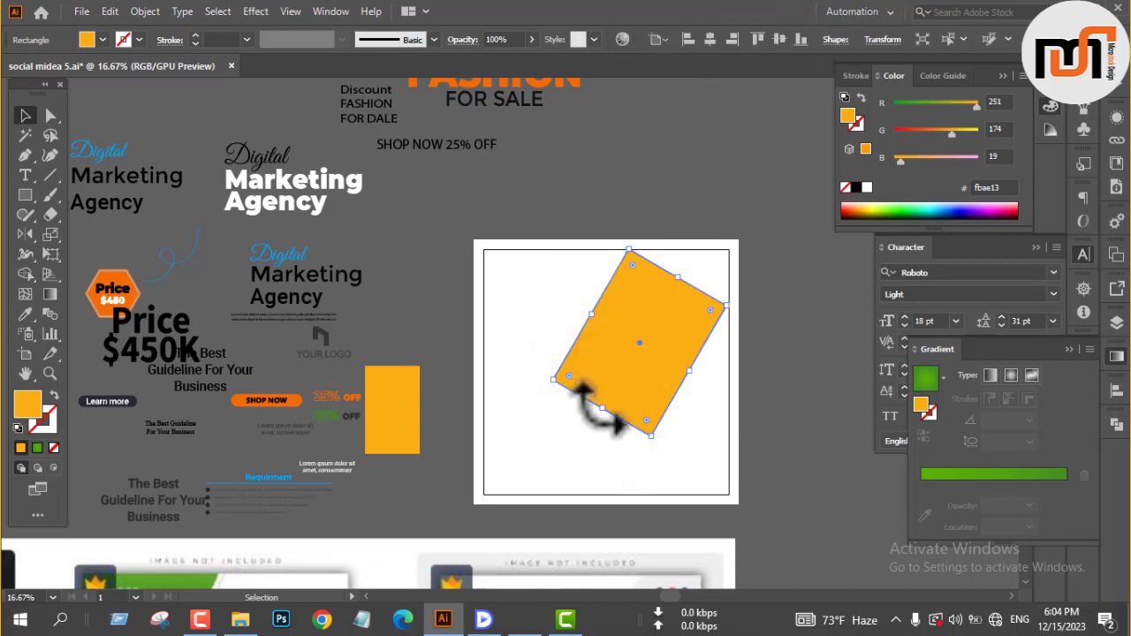
drag(594, 409, 613, 366)
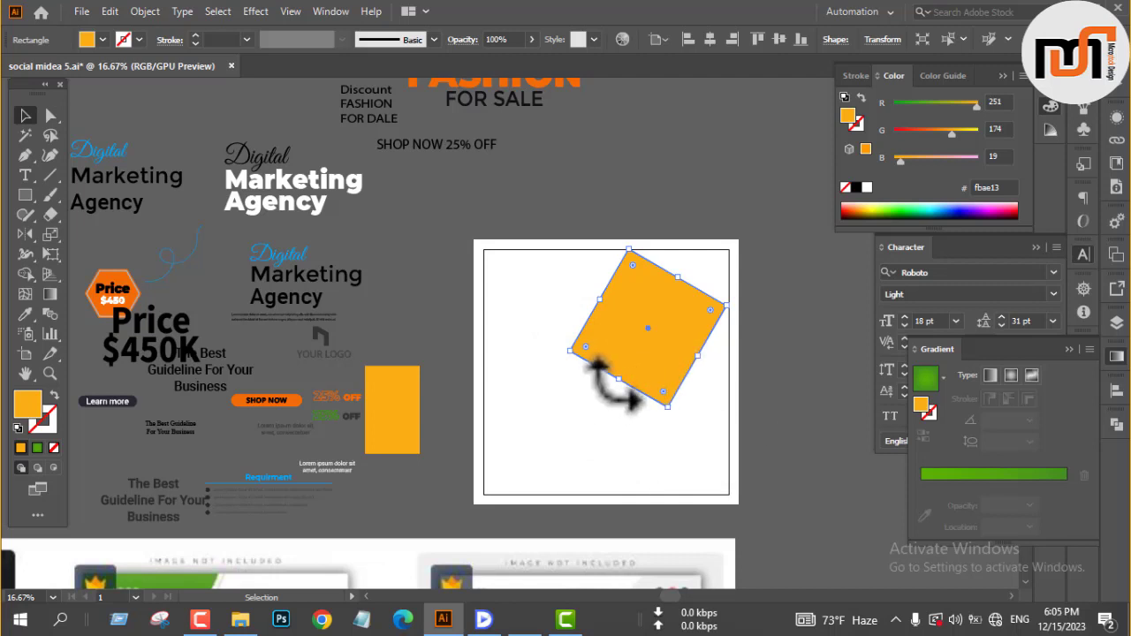
drag(618, 380, 608, 419)
click(626, 197)
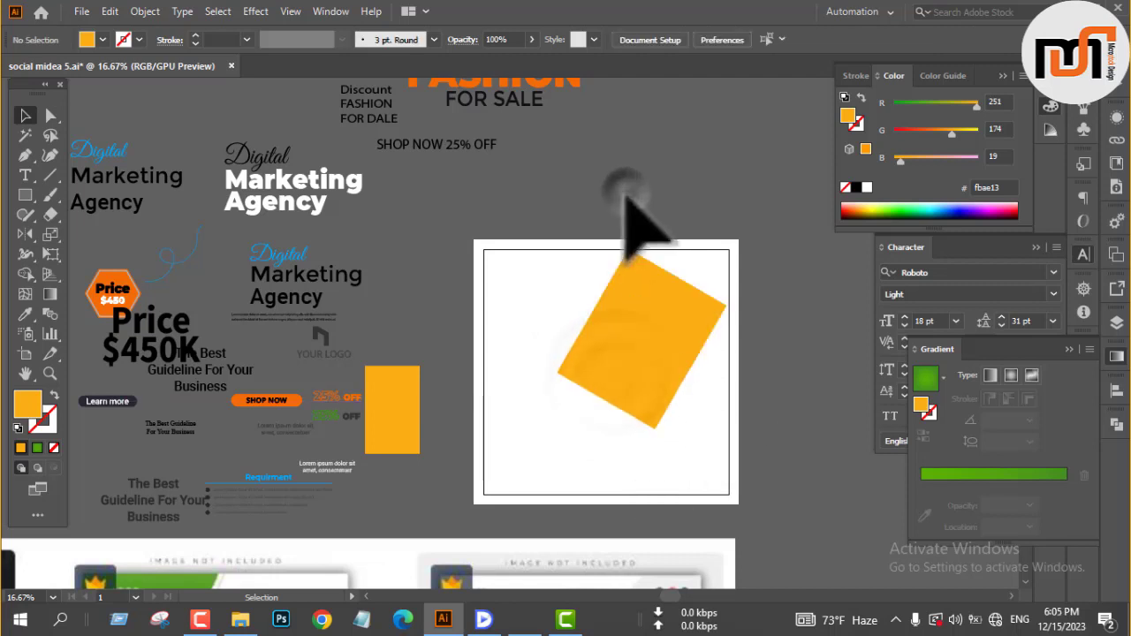
Move the "Discount FASHION SALE" heading onto the artboard, below the tilted orange rectangle.
scroll(626, 198, up, 3)
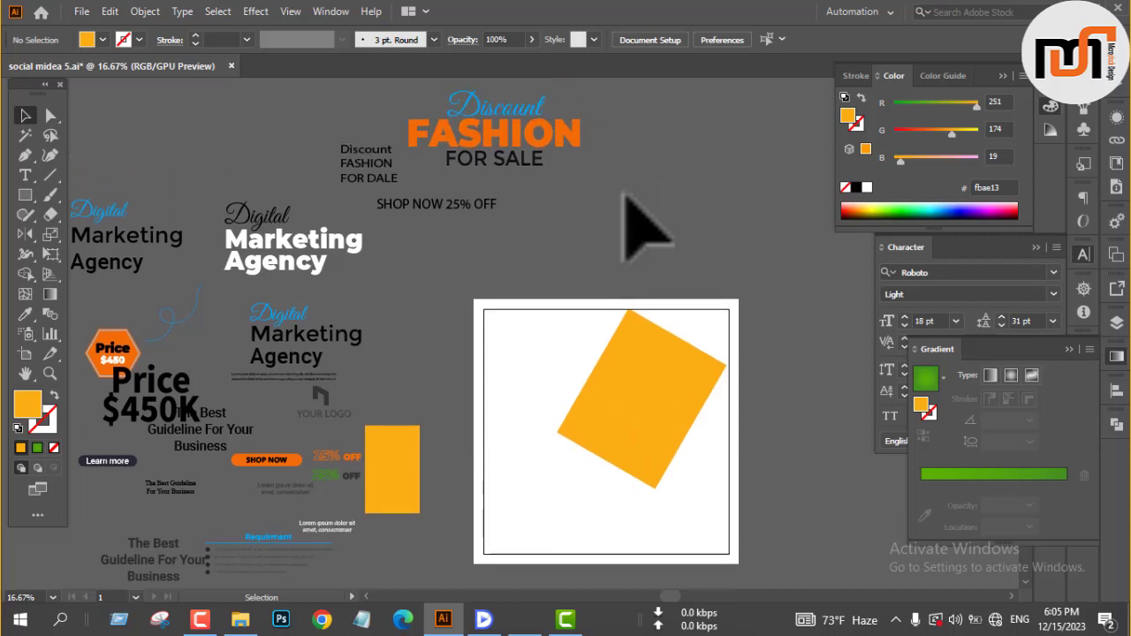
click(560, 165)
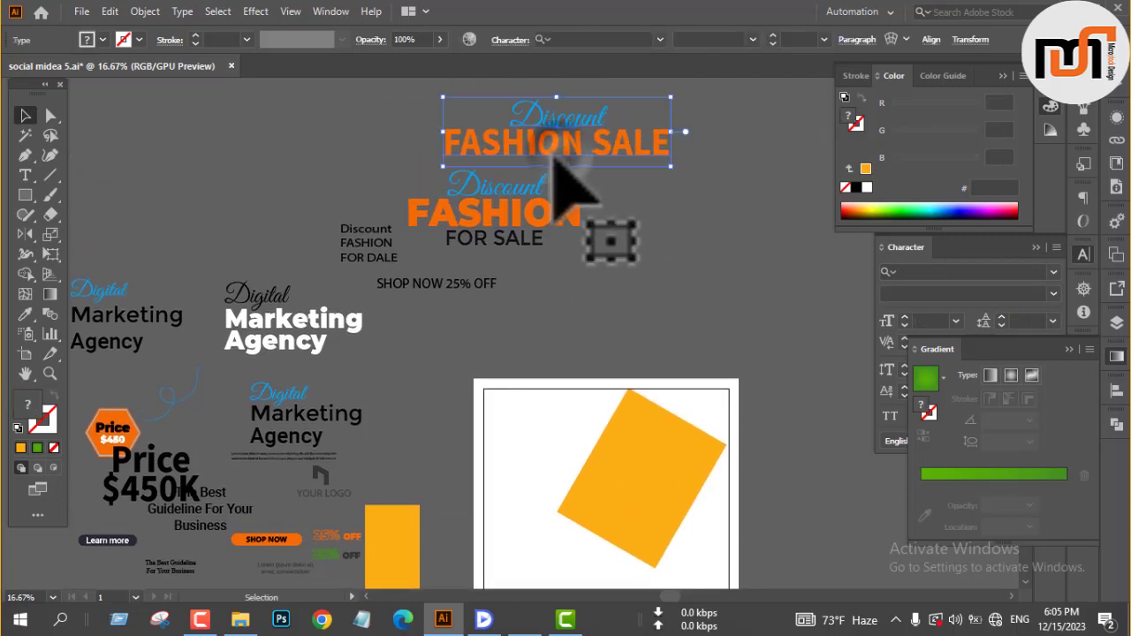
scroll(573, 181, down, 2)
scroll(581, 221, up, 1)
drag(562, 124, 631, 586)
scroll(641, 314, down, 2)
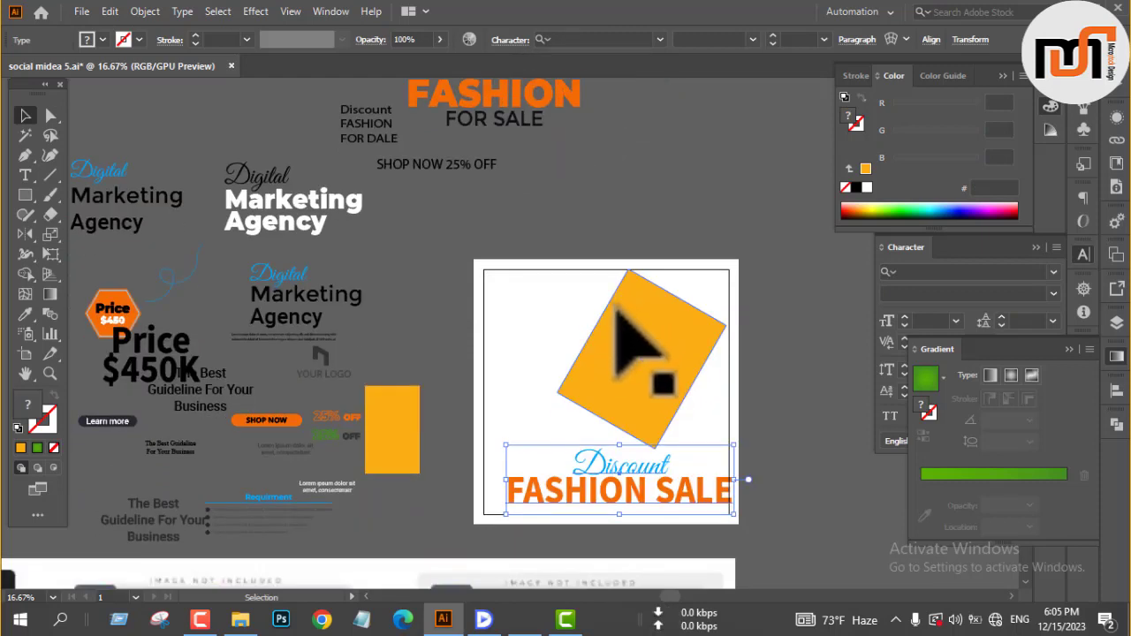
drag(630, 469, 620, 464)
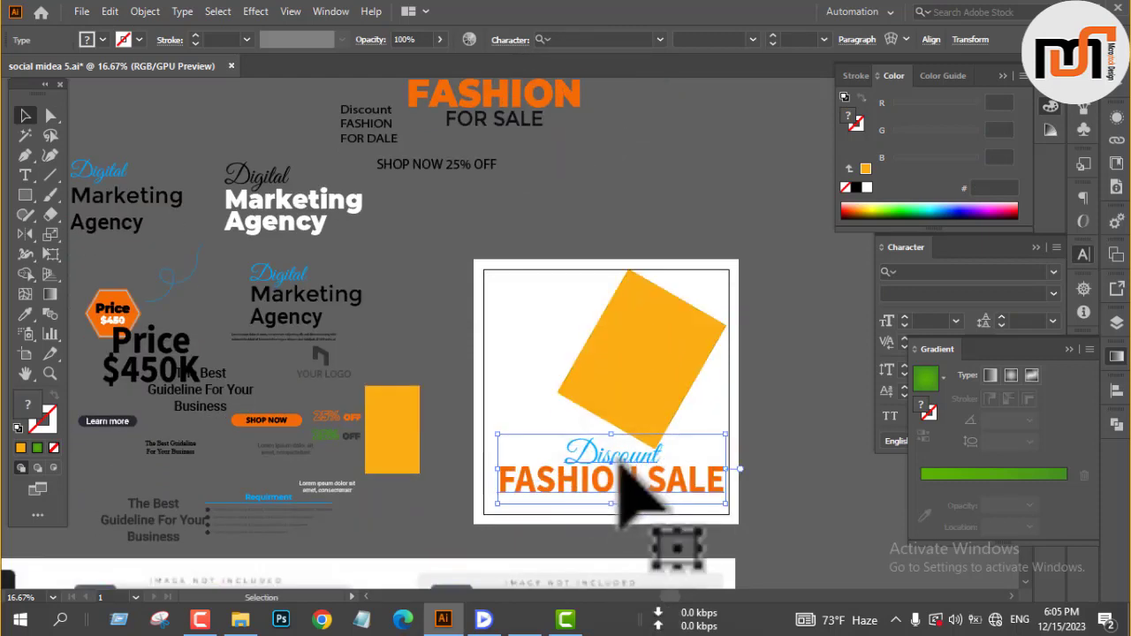
click(680, 217)
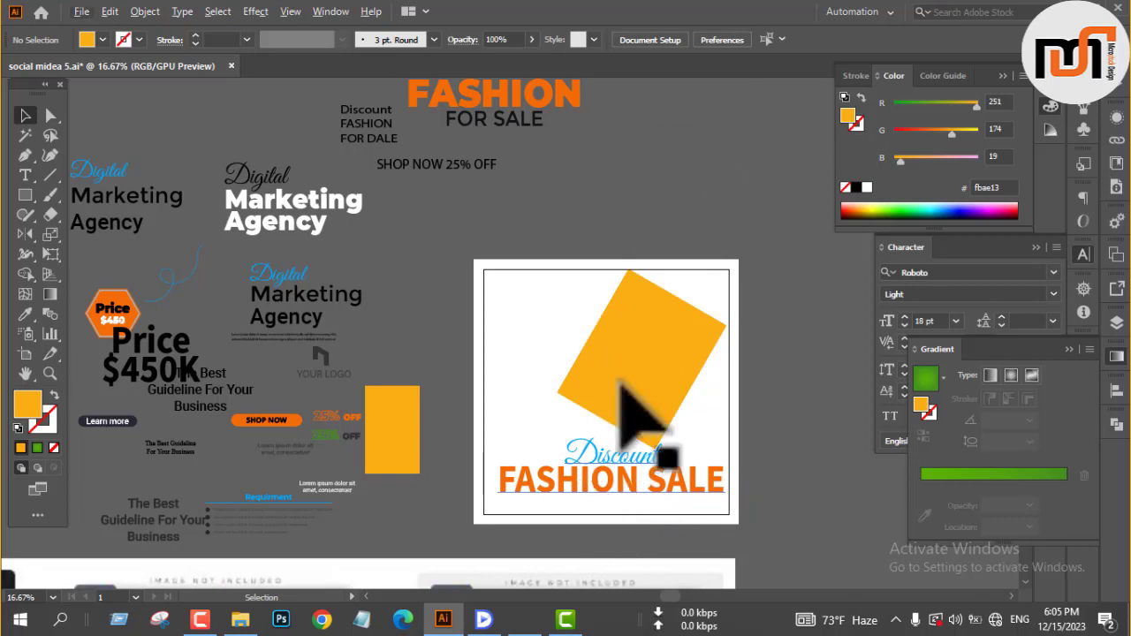
Place the phone and website contact group in the artboard's lower-left corner, under the heading.
scroll(467, 432, down, 2)
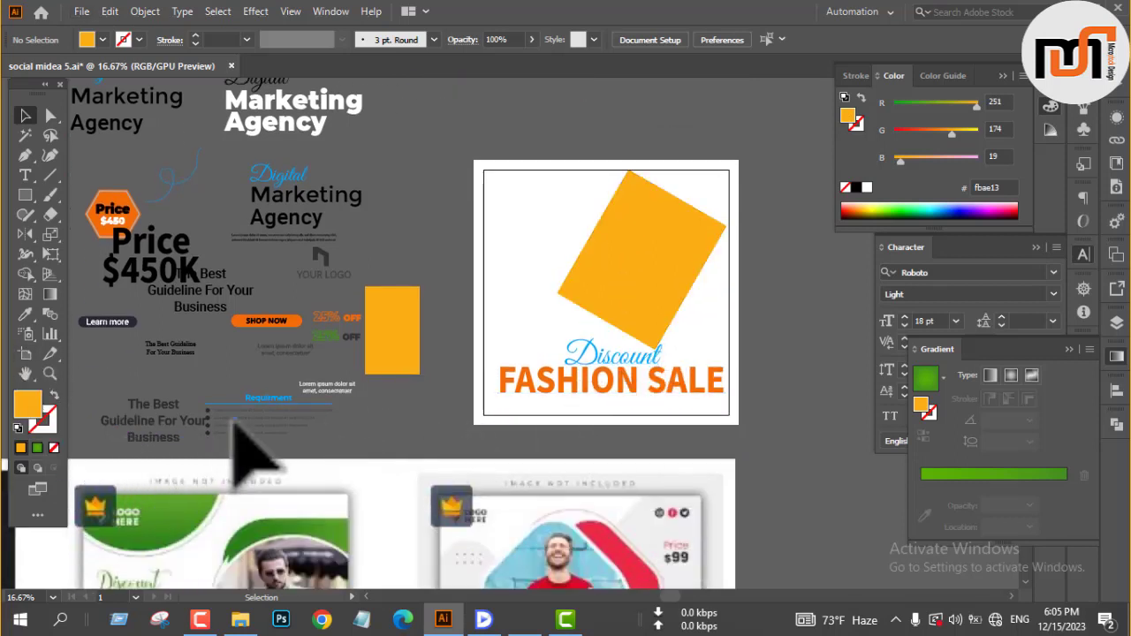
scroll(203, 372, up, 3)
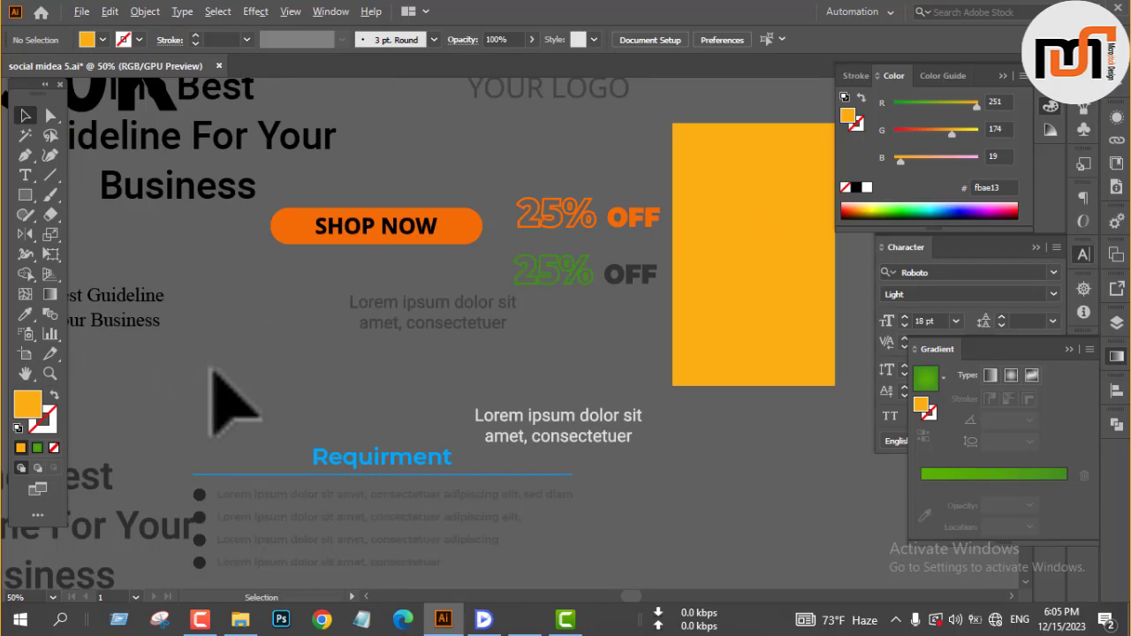
scroll(212, 368, down, 1)
scroll(265, 372, down, 3)
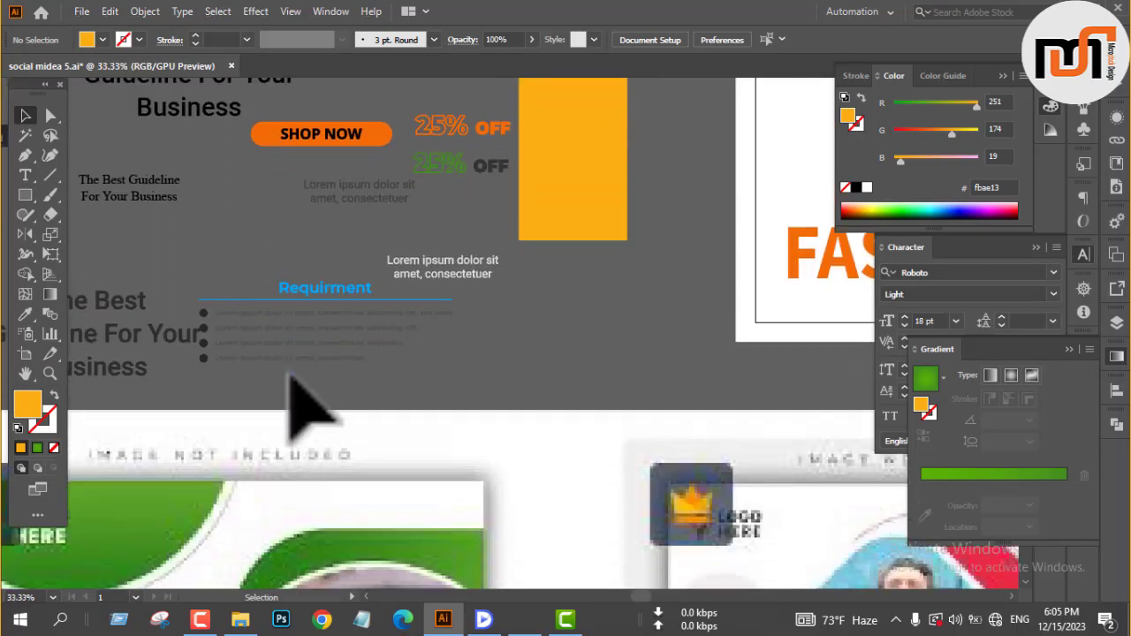
scroll(471, 416, down, 1)
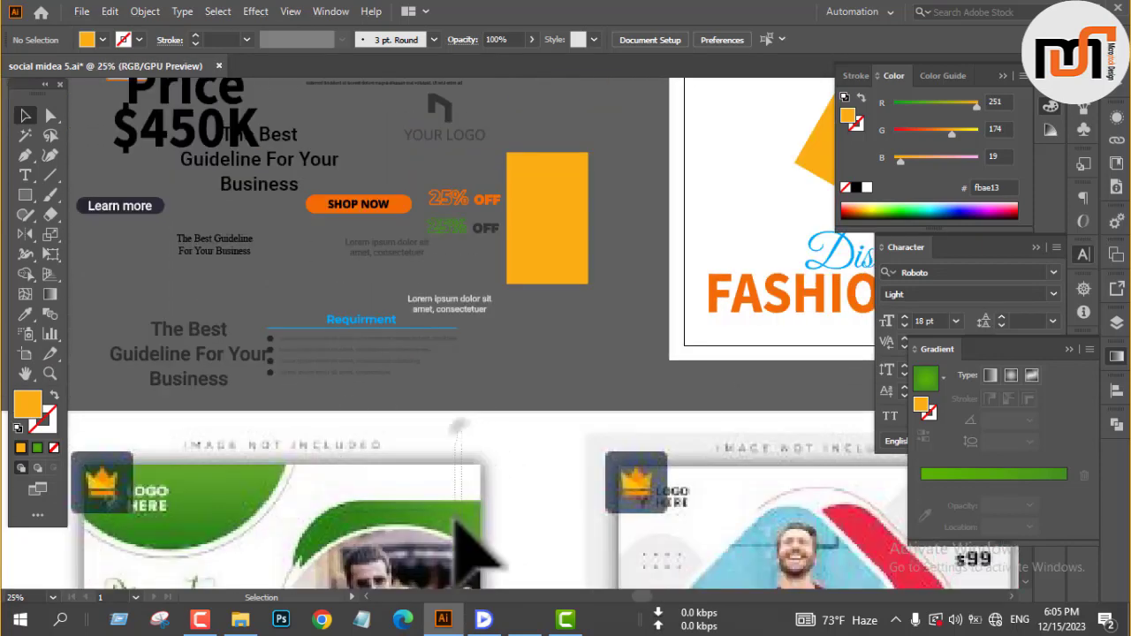
click(440, 442)
click(575, 402)
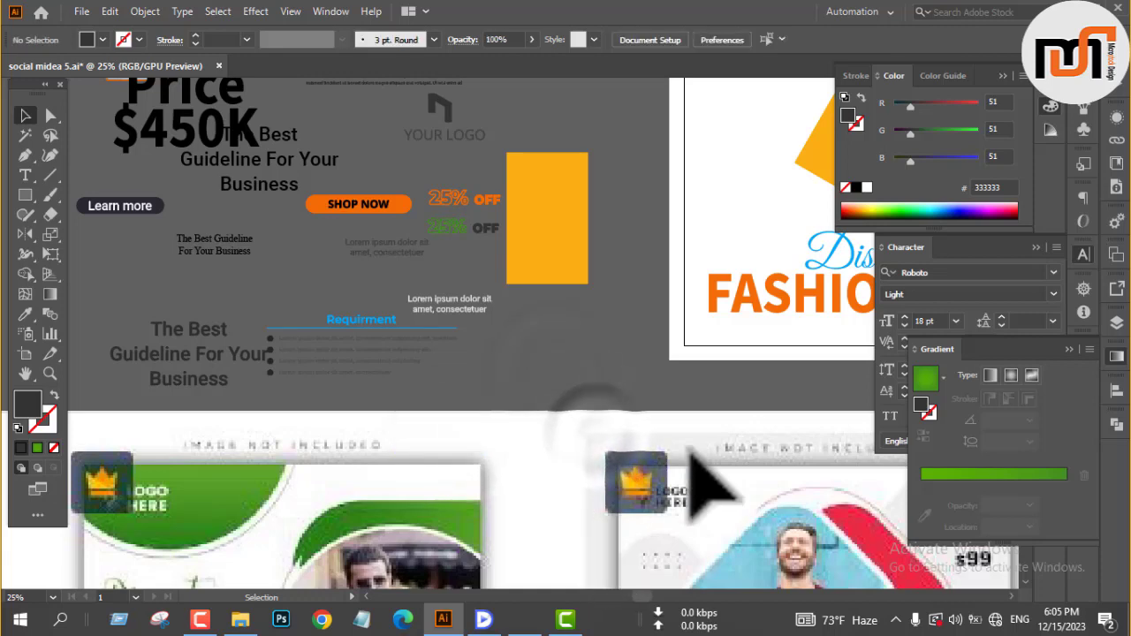
click(157, 435)
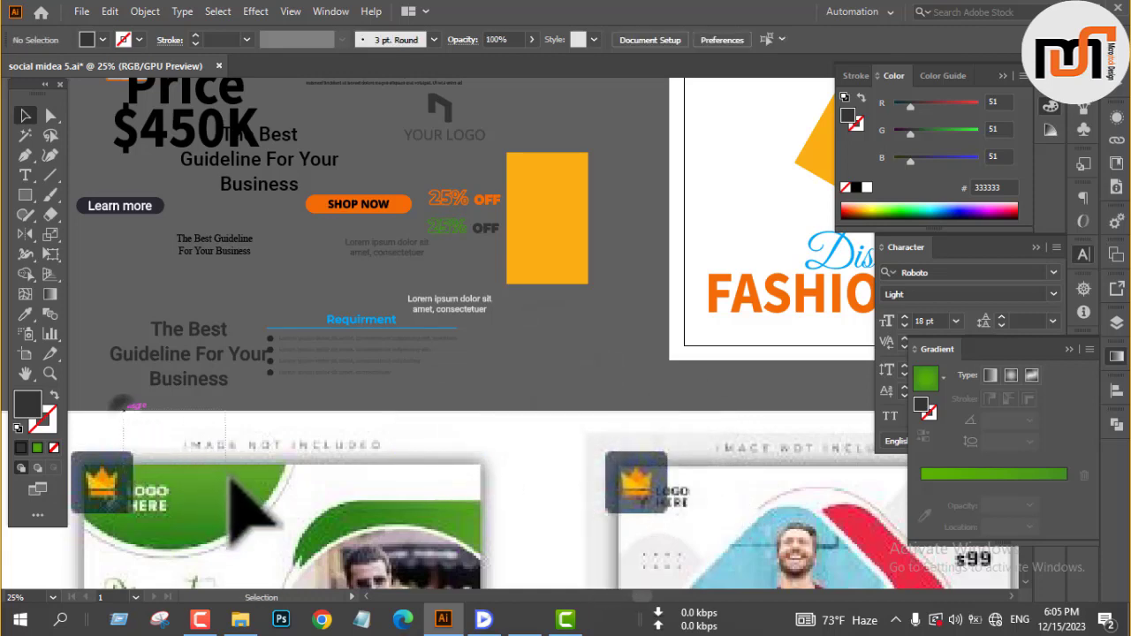
drag(165, 439, 752, 338)
click(541, 341)
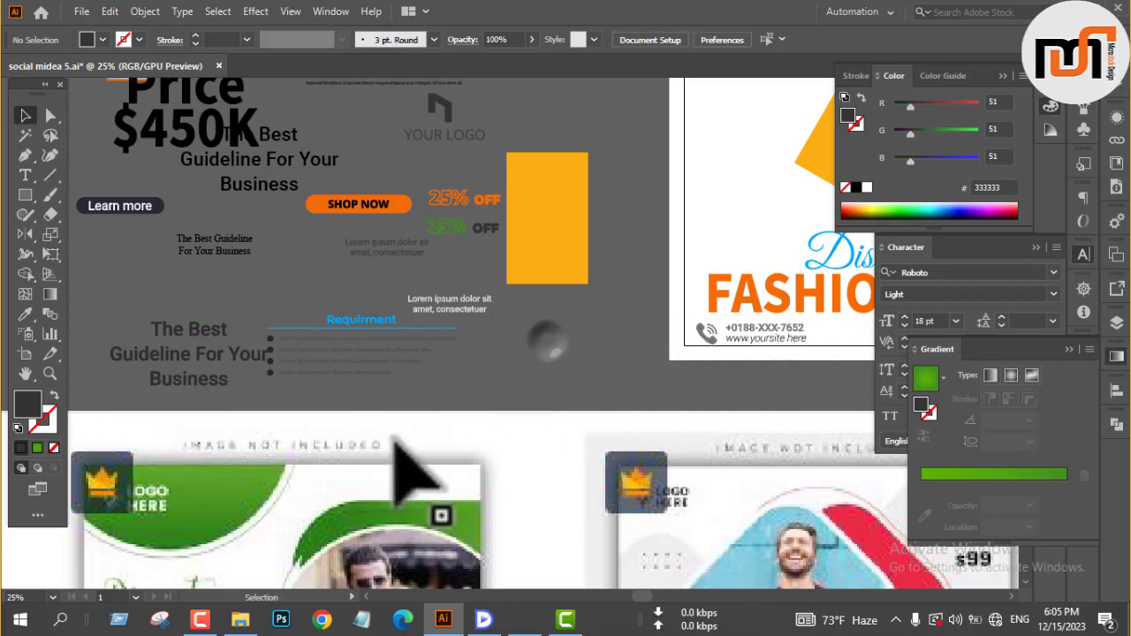
Move the two-line "Lorem ipsum dolor sit amet, consectetuer" text to the artboard's lower-right corner, level with the contact details.
click(395, 436)
key(space)
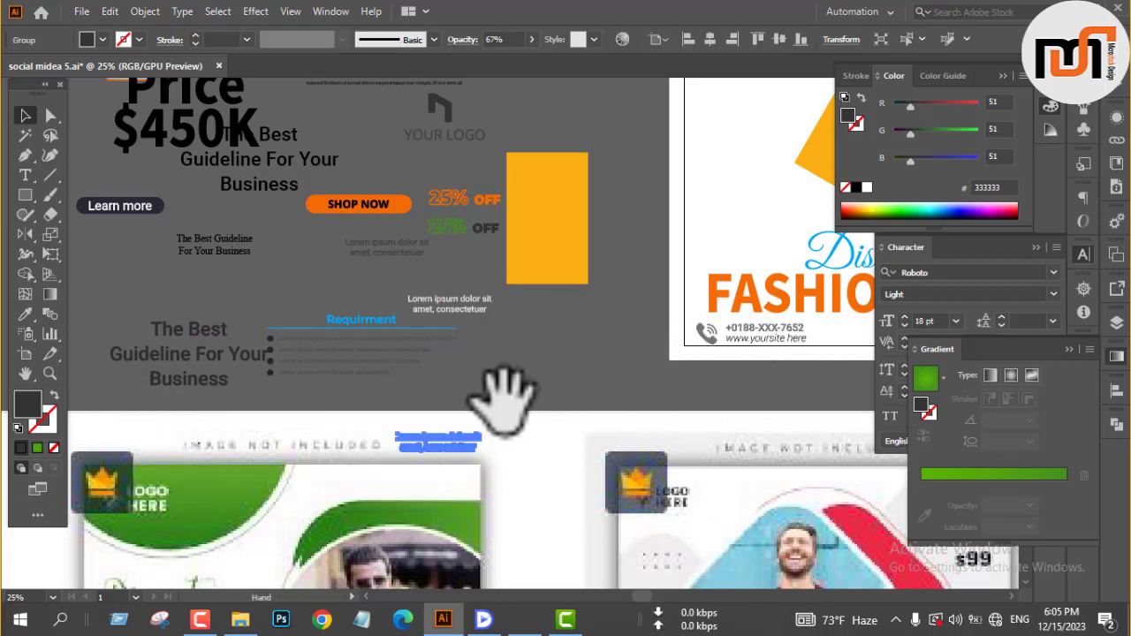
drag(497, 392, 292, 376)
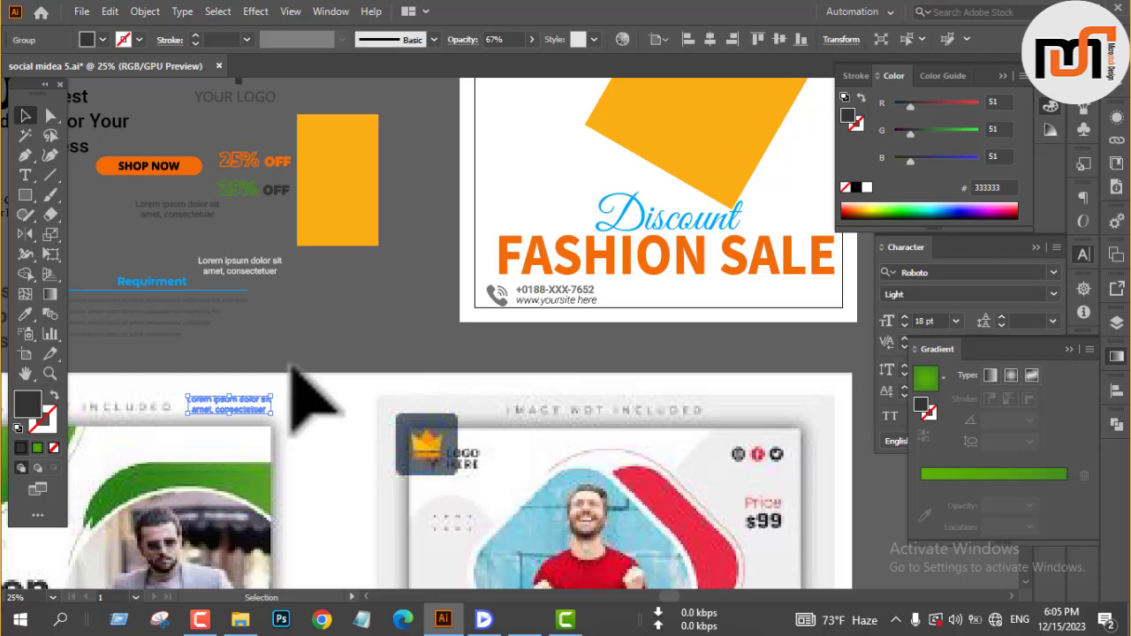
drag(236, 404, 790, 297)
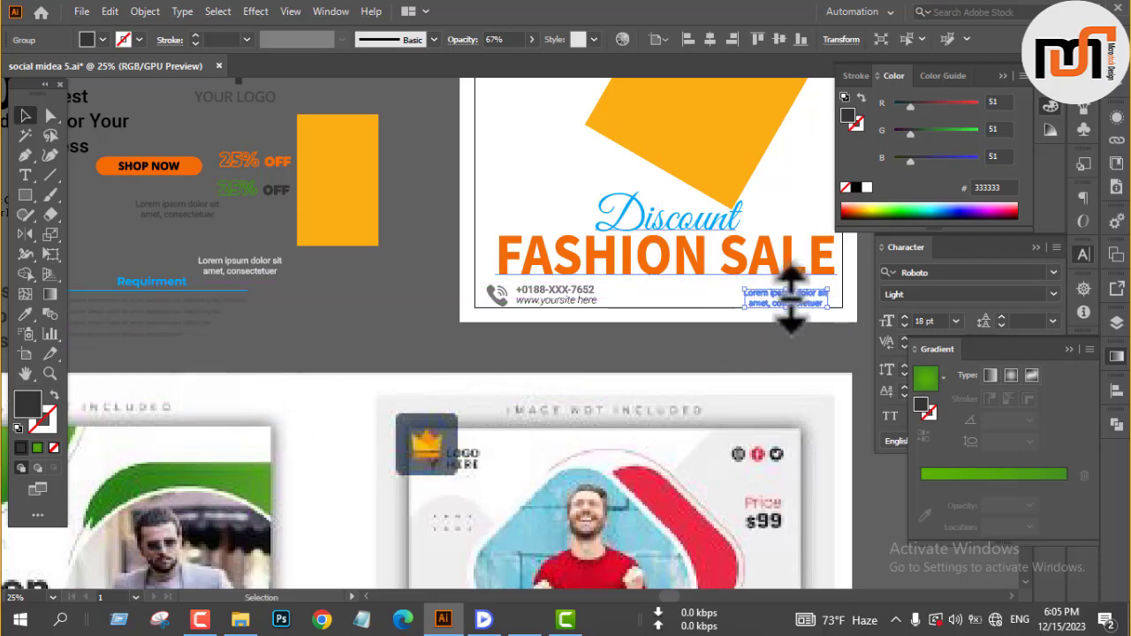
click(543, 340)
scroll(543, 338, up, 2)
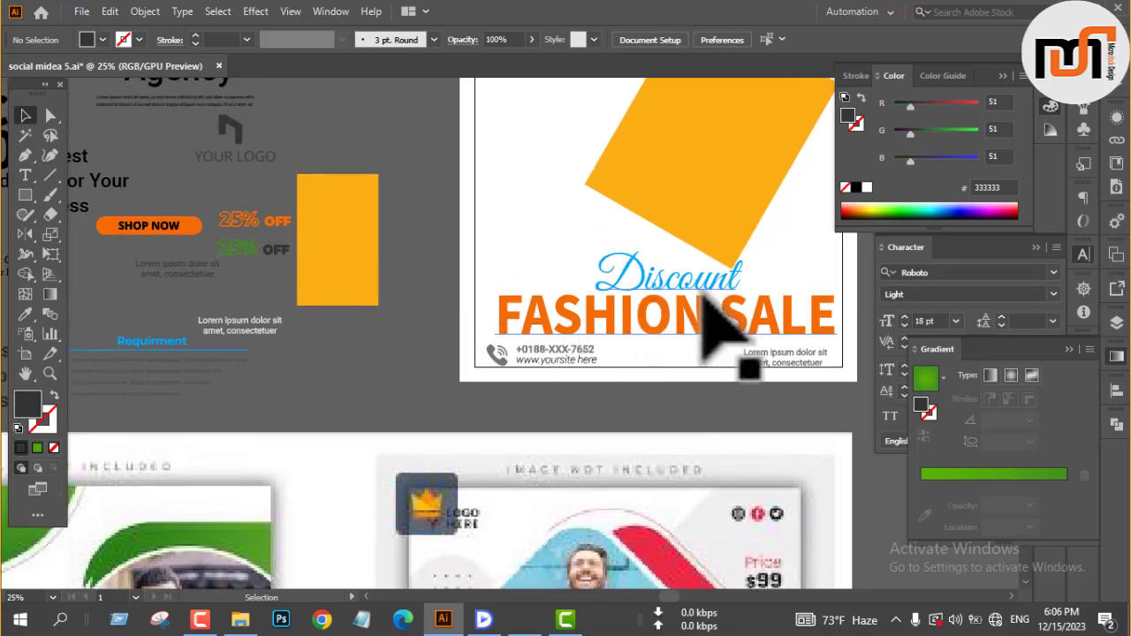
scroll(720, 265, up, 1)
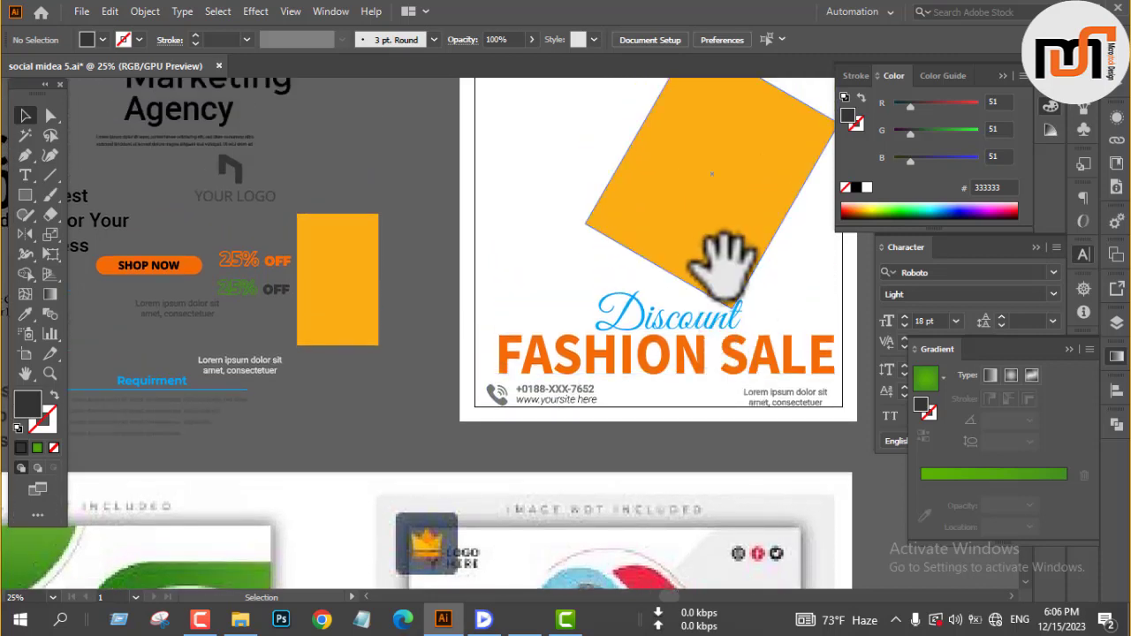
Shrink the tilted orange rectangle slightly by bringing in its lower-right and lower-left sides, leaving a gap above the "Discount" heading.
drag(728, 253, 573, 270)
scroll(583, 283, up, 2)
scroll(597, 300, down, 1)
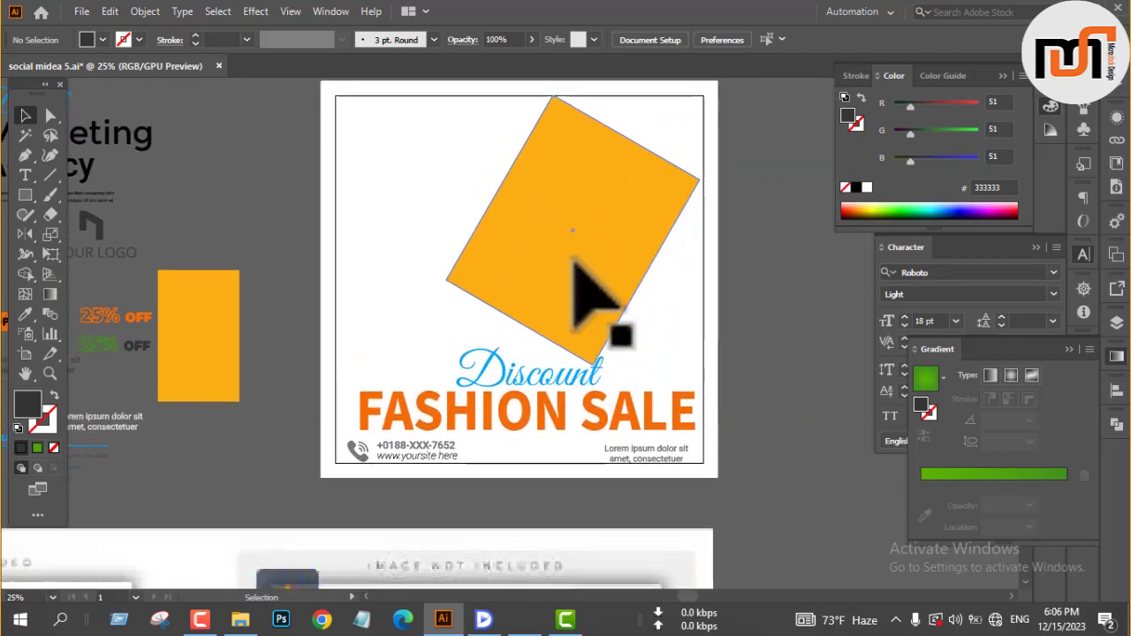
click(559, 378)
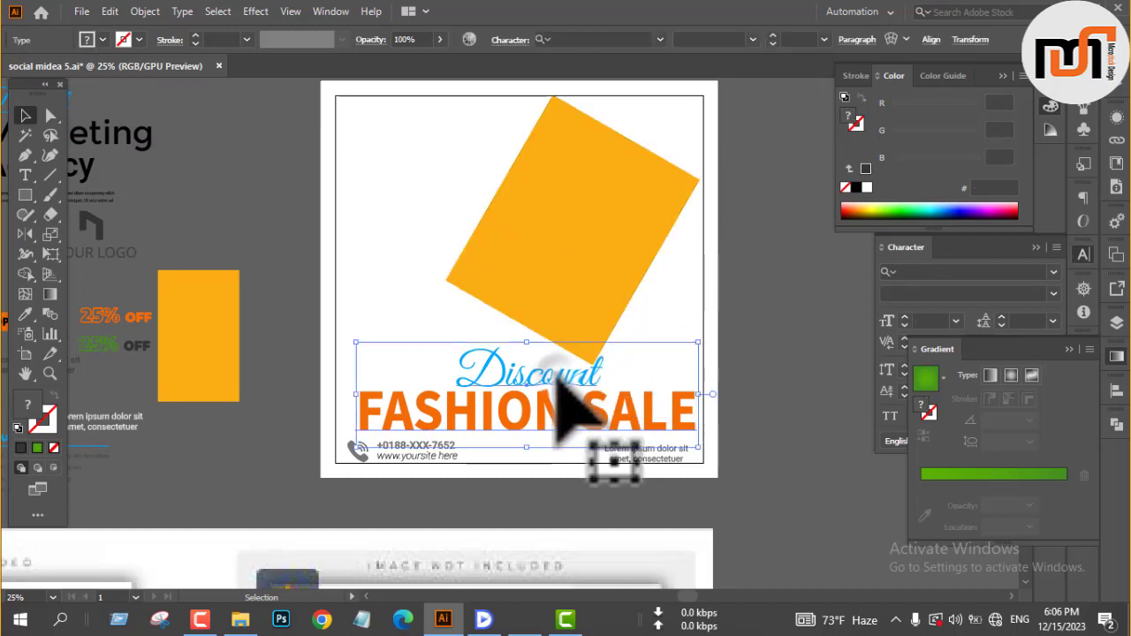
click(579, 216)
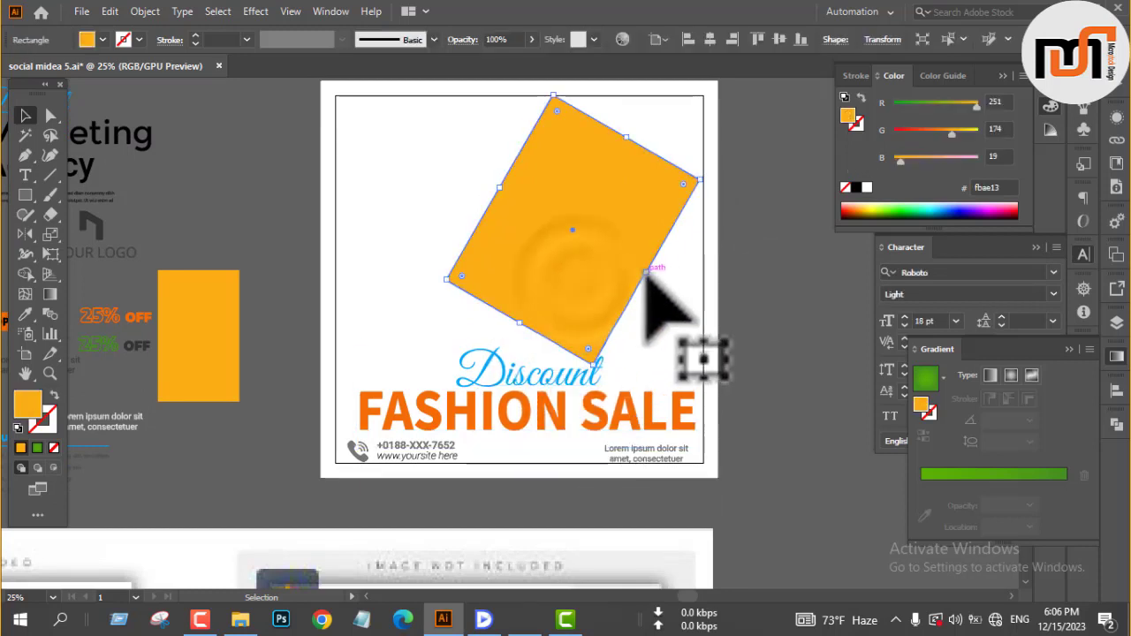
drag(644, 265, 633, 265)
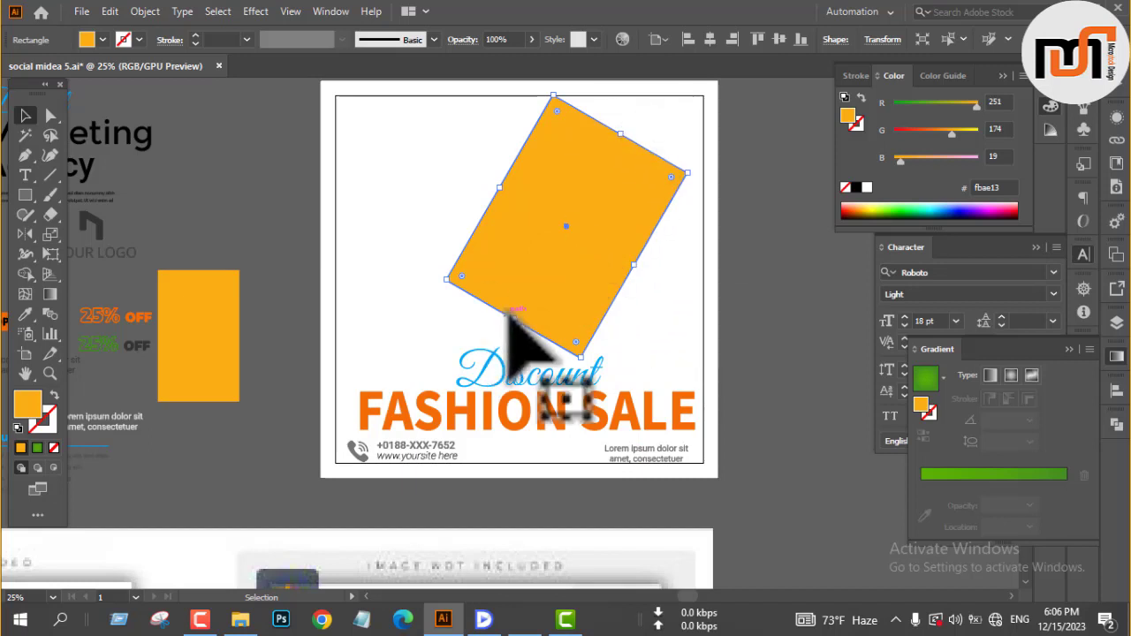
drag(520, 327, 531, 303)
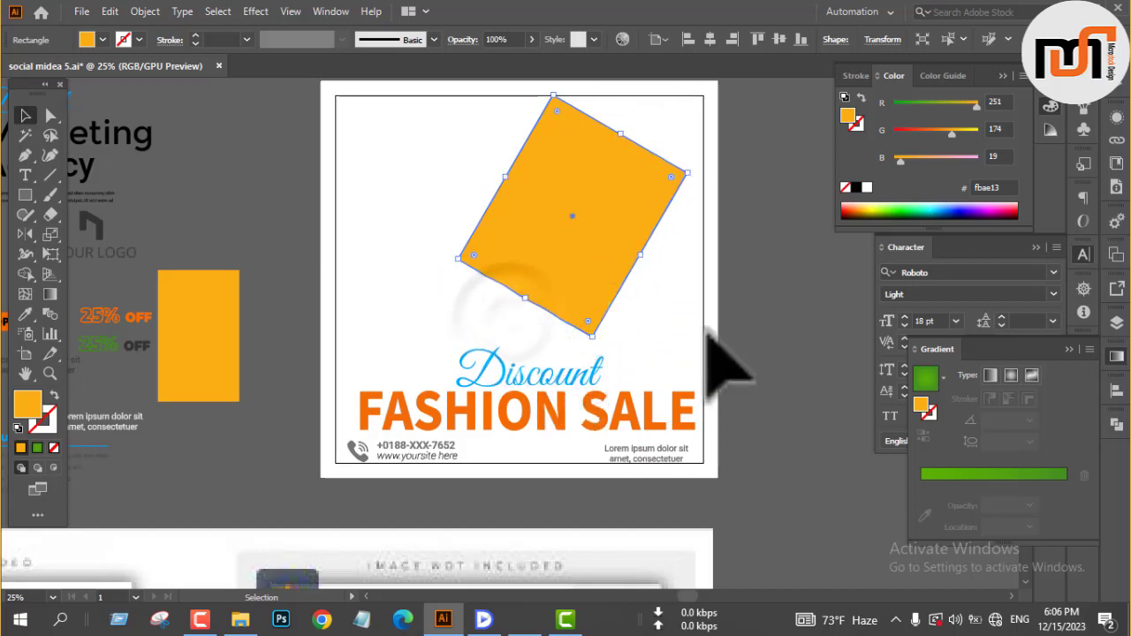
click(750, 317)
Nudge the "Discount FASHION SALE" heading slightly upward, away from the contact details.
click(577, 375)
drag(577, 376, 563, 399)
click(770, 342)
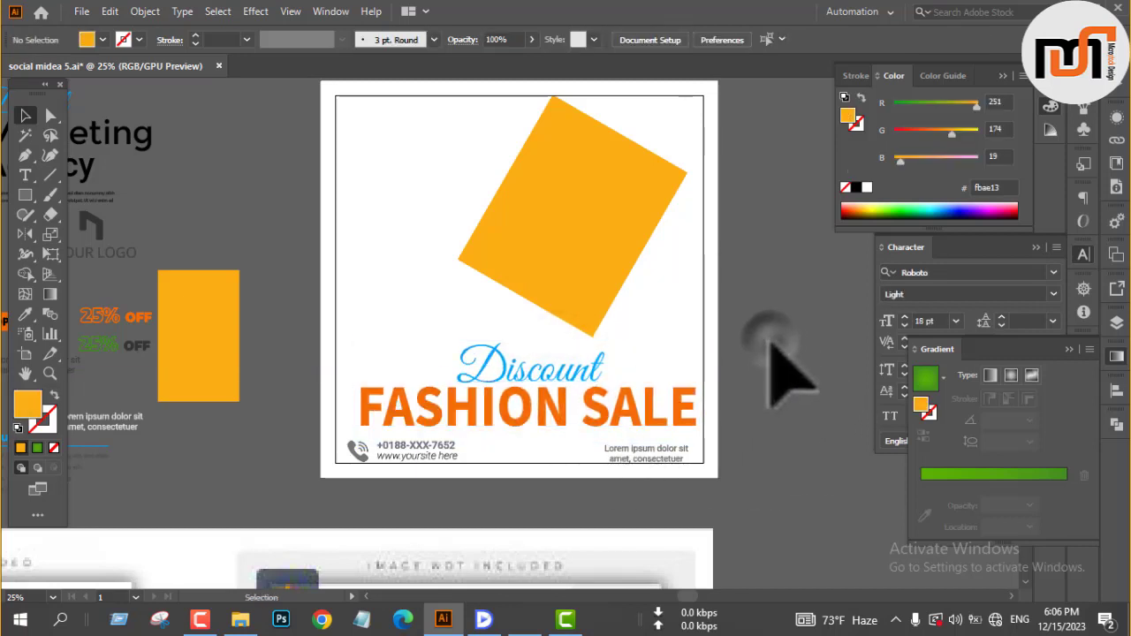
Place a copy of the dark "YOUR LOGO" logo in the upper-left corner of the artboard's inner frame.
scroll(398, 346, up, 5)
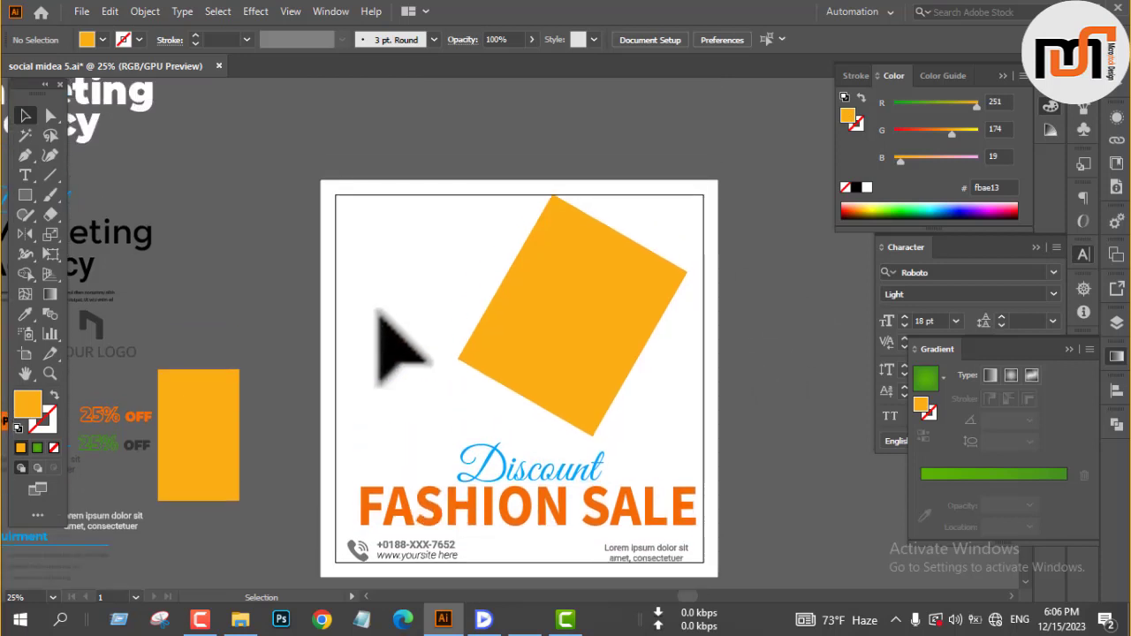
key(space)
drag(346, 307, 471, 292)
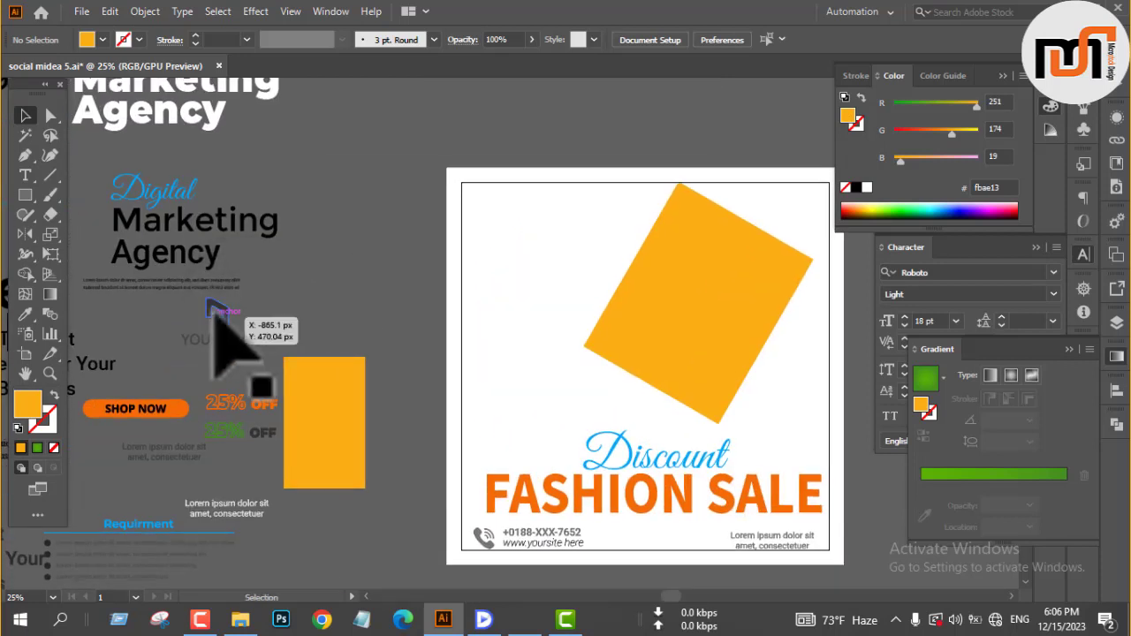
drag(221, 305, 496, 192)
click(586, 152)
key(space)
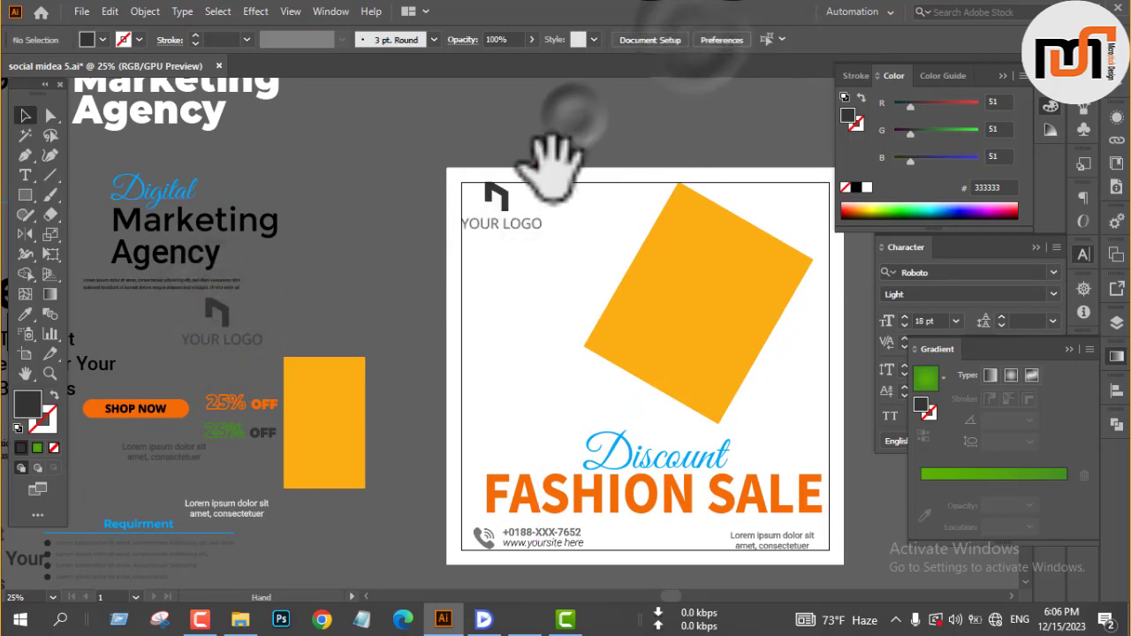
Duplicate the tilted orange rectangle across the artboard's left edge and nudge the copy slightly upward.
drag(551, 156, 448, 172)
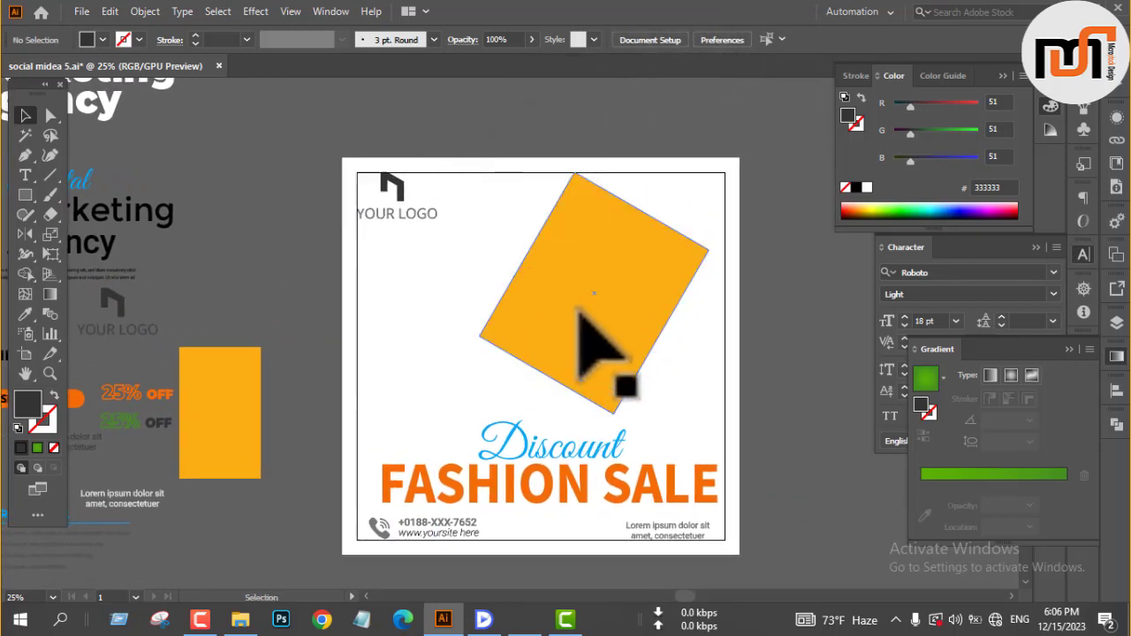
drag(579, 307, 309, 372)
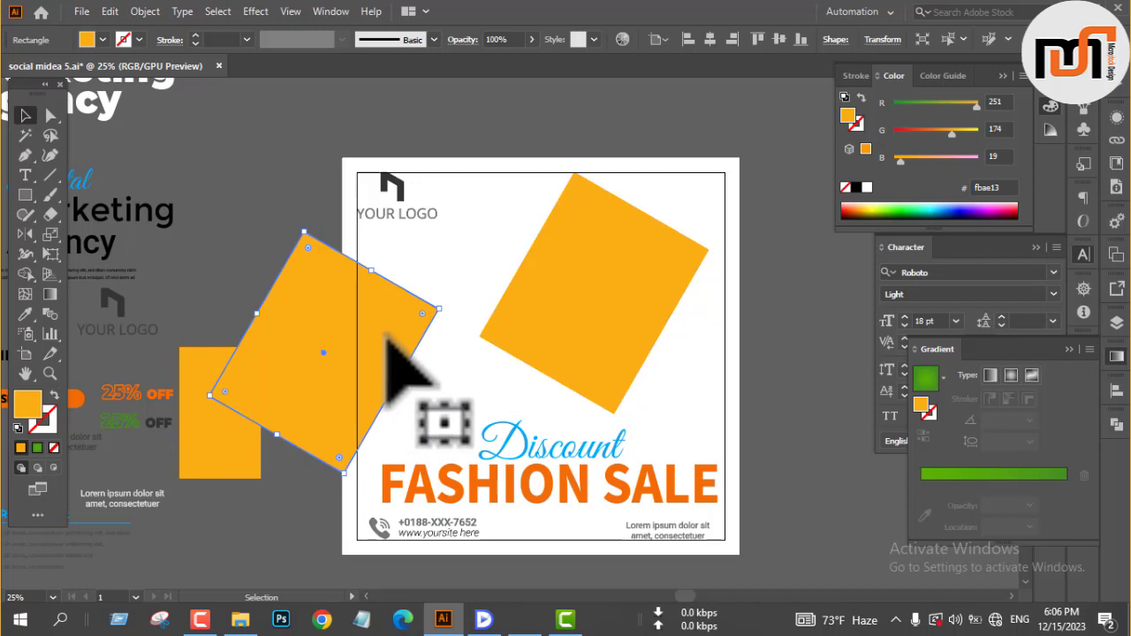
drag(371, 354, 373, 332)
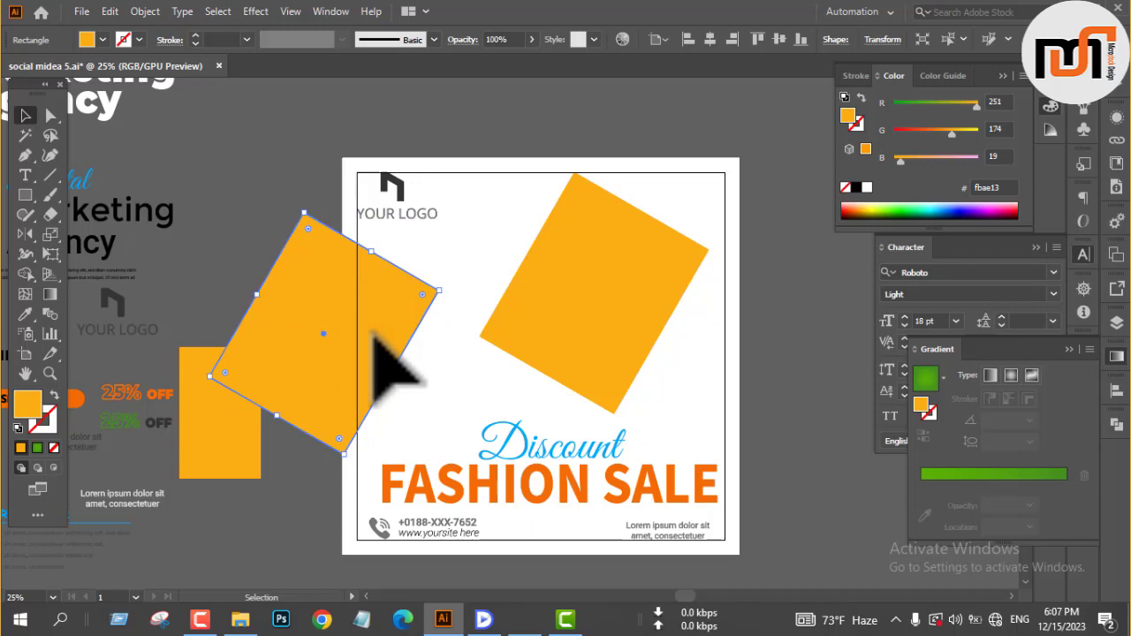
click(766, 345)
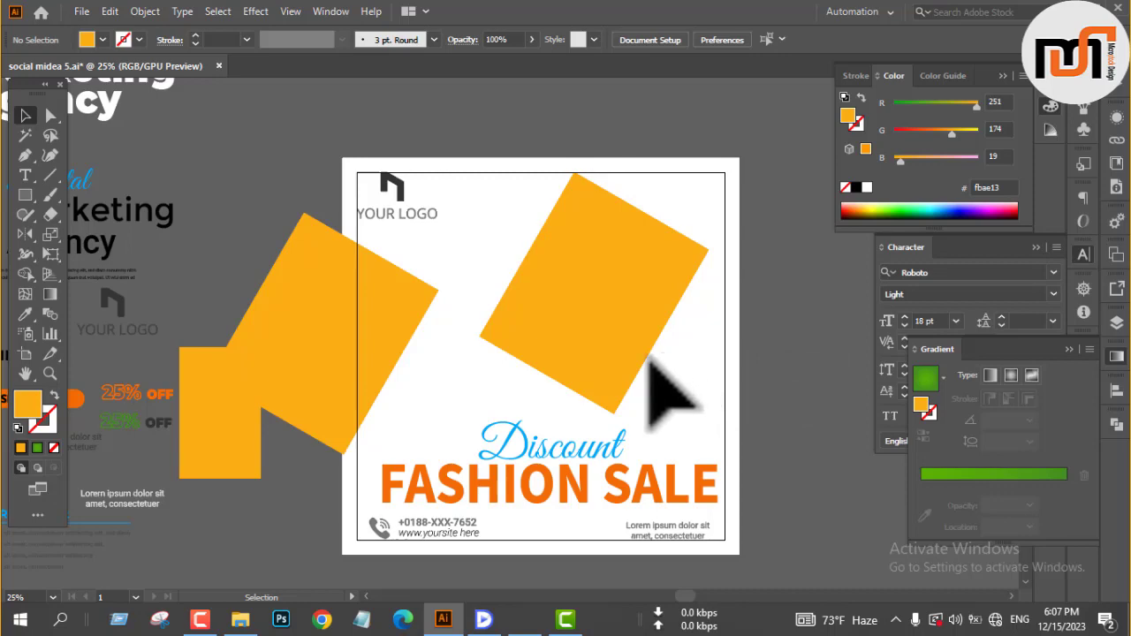
Enlarge the duplicated orange rectangle at the artboard's left edge by extending its lower-right and lower-left sides.
scroll(468, 372, down, 5)
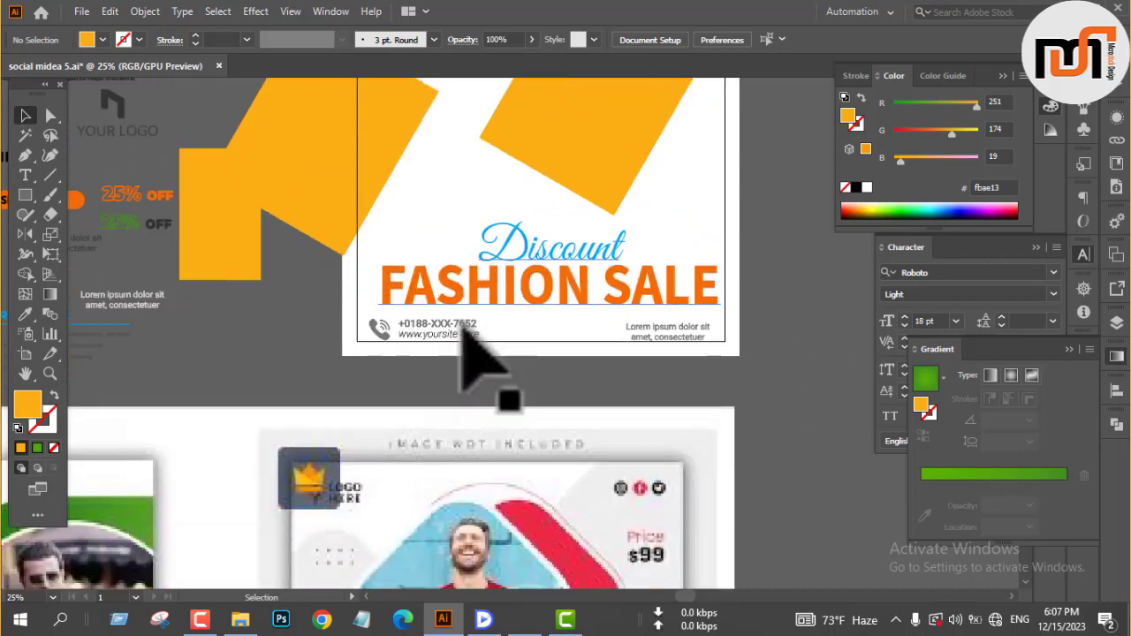
scroll(466, 358, down, 5)
scroll(477, 363, up, 4)
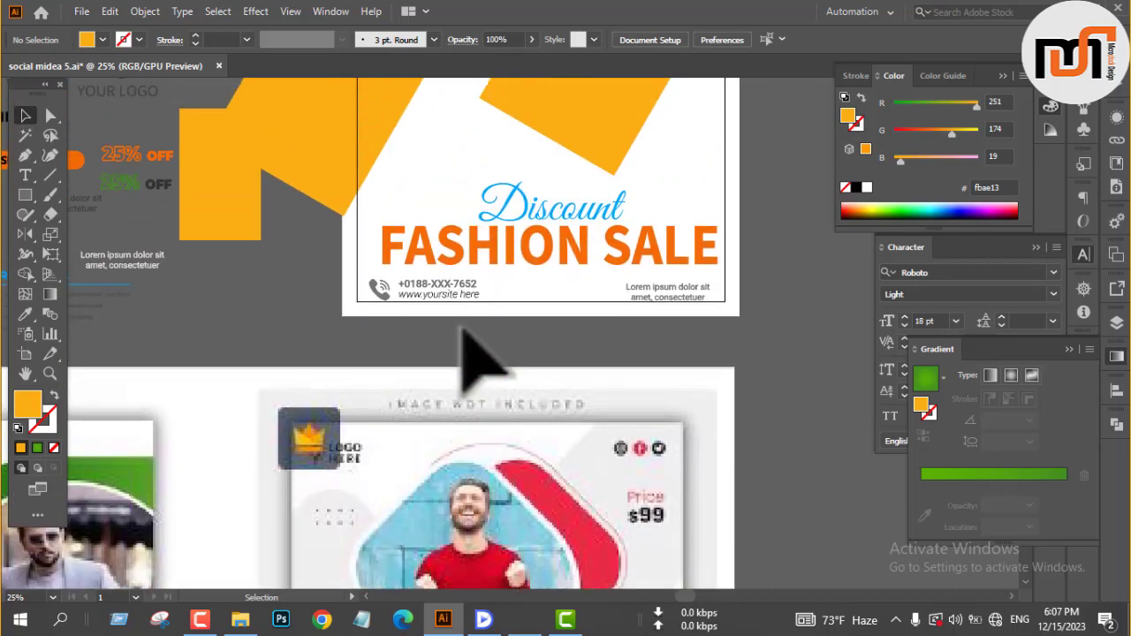
scroll(480, 366, up, 3)
click(396, 223)
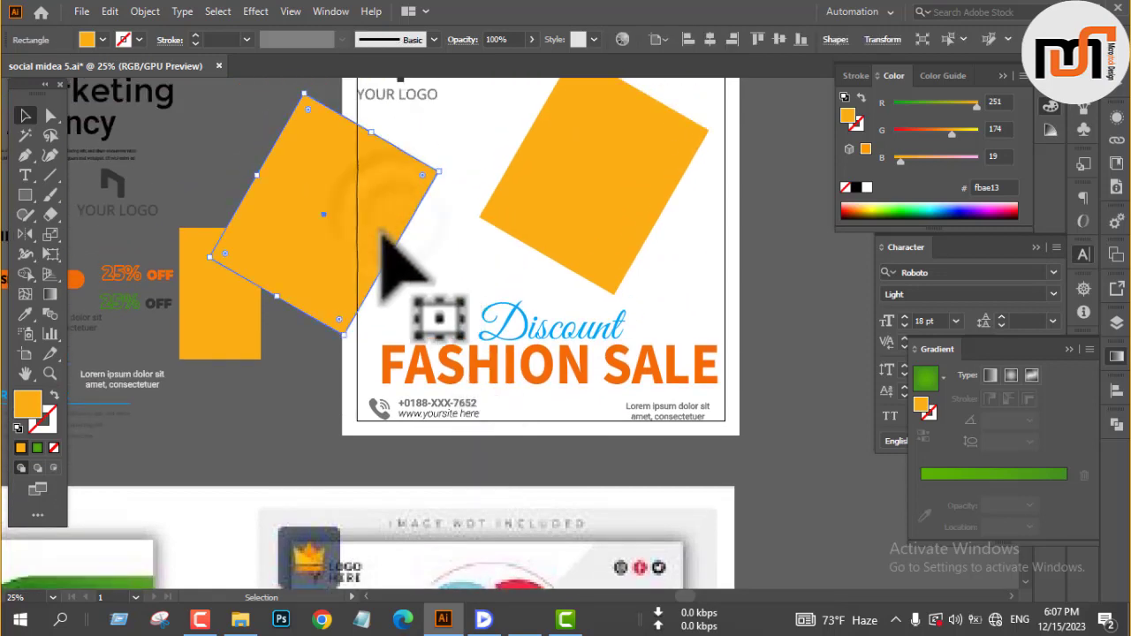
mouse_move(403, 262)
mouse_down()
mouse_move(424, 216)
mouse_move(403, 270)
mouse_up()
drag(381, 224, 488, 269)
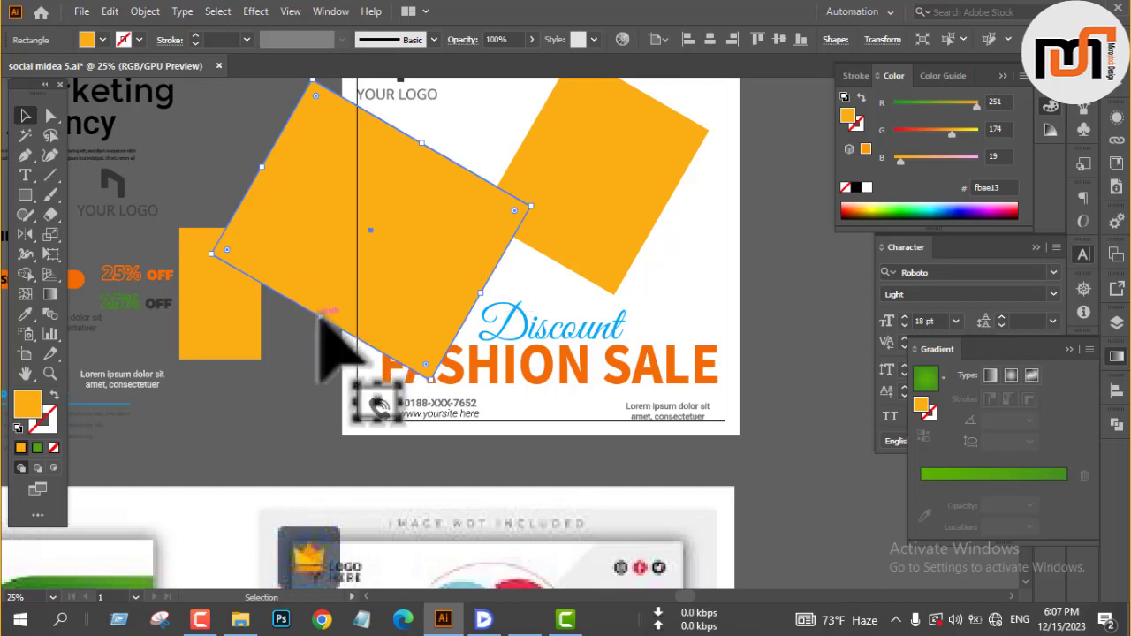
drag(321, 318, 263, 416)
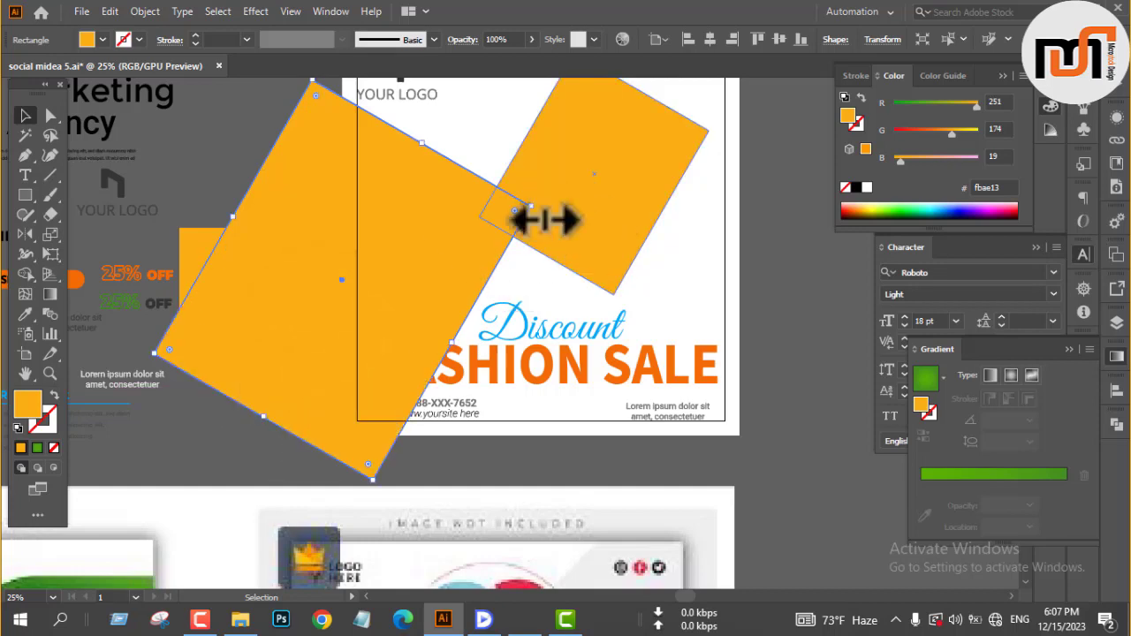
Centre the original tilted orange rectangle horizontally on the artboard.
scroll(571, 182, down, 4)
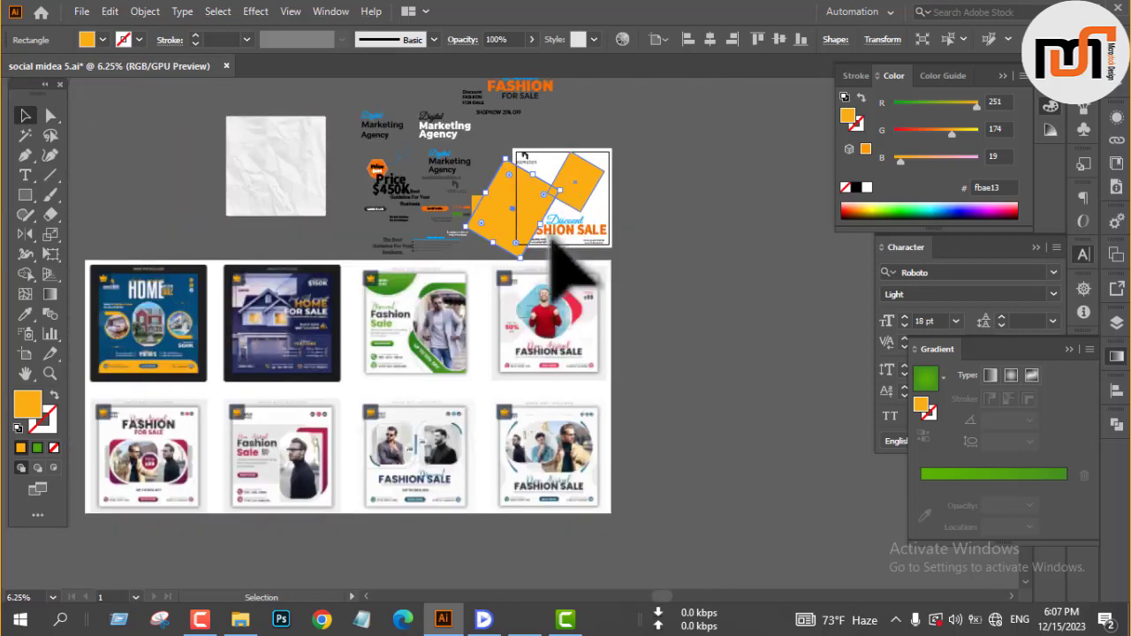
scroll(517, 351, up, 2)
scroll(517, 349, up, 3)
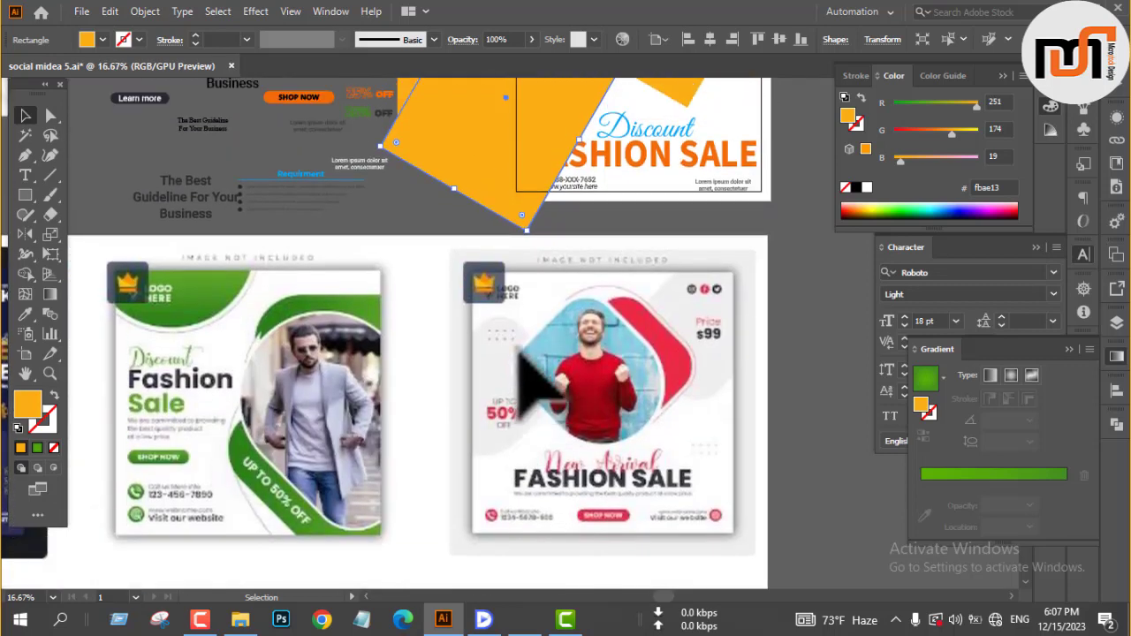
scroll(439, 343, down, 2)
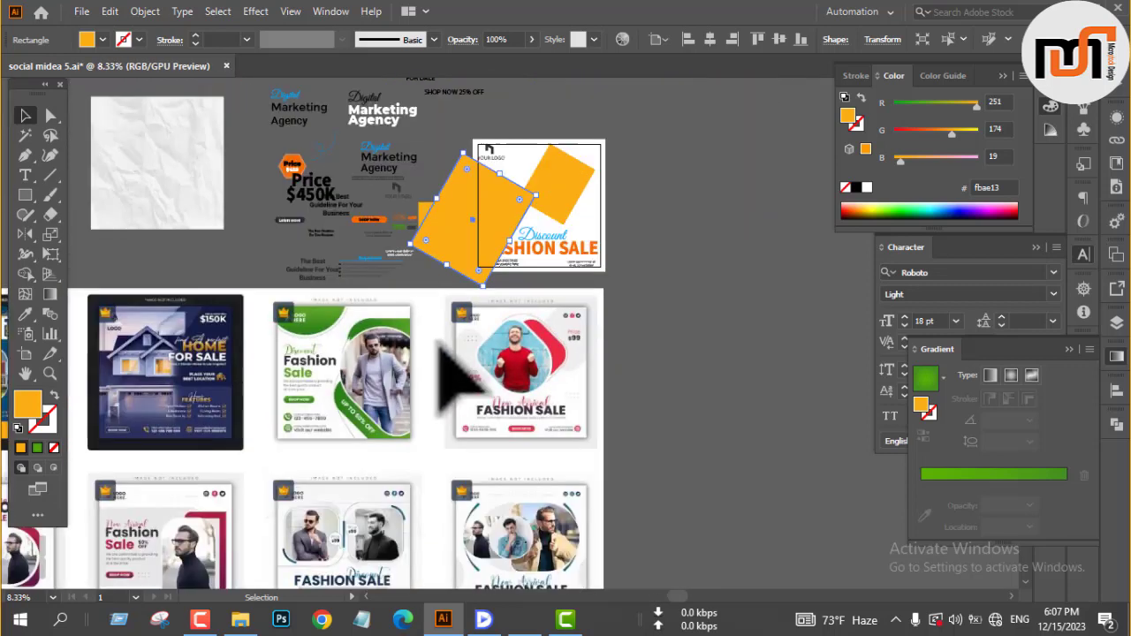
scroll(561, 212, up, 2)
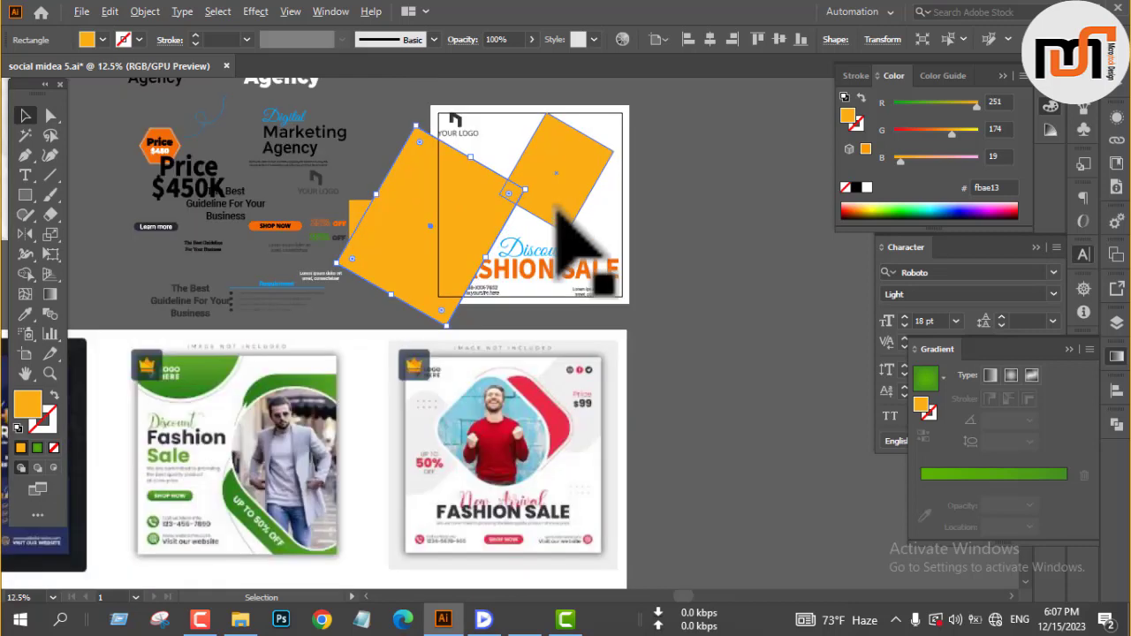
click(707, 196)
scroll(623, 274, up, 2)
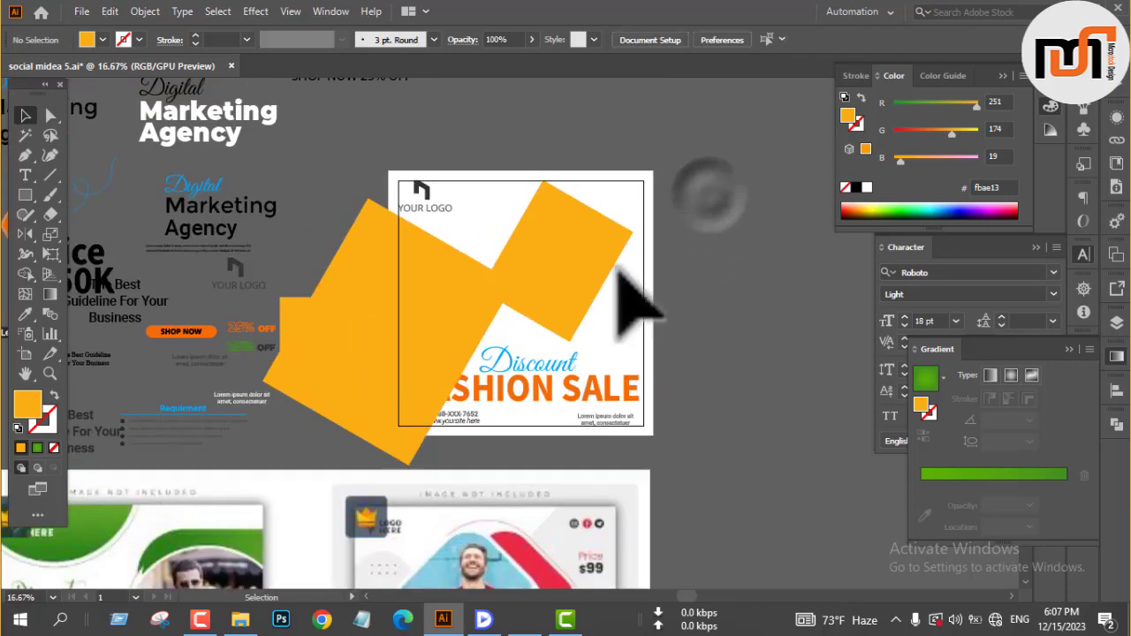
click(541, 255)
click(766, 39)
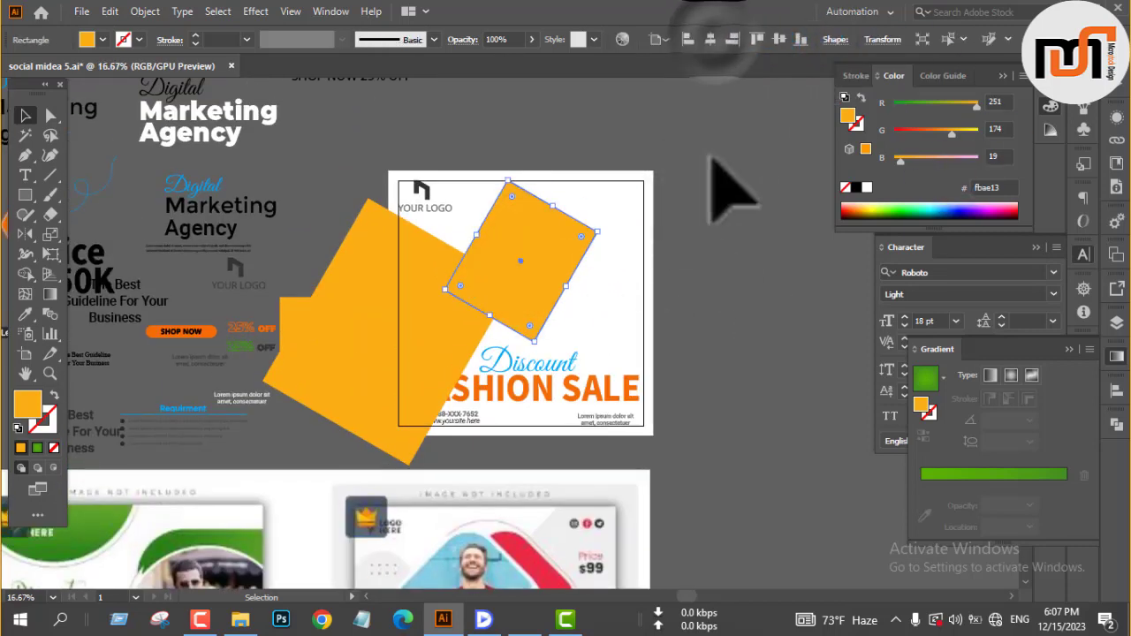
click(721, 181)
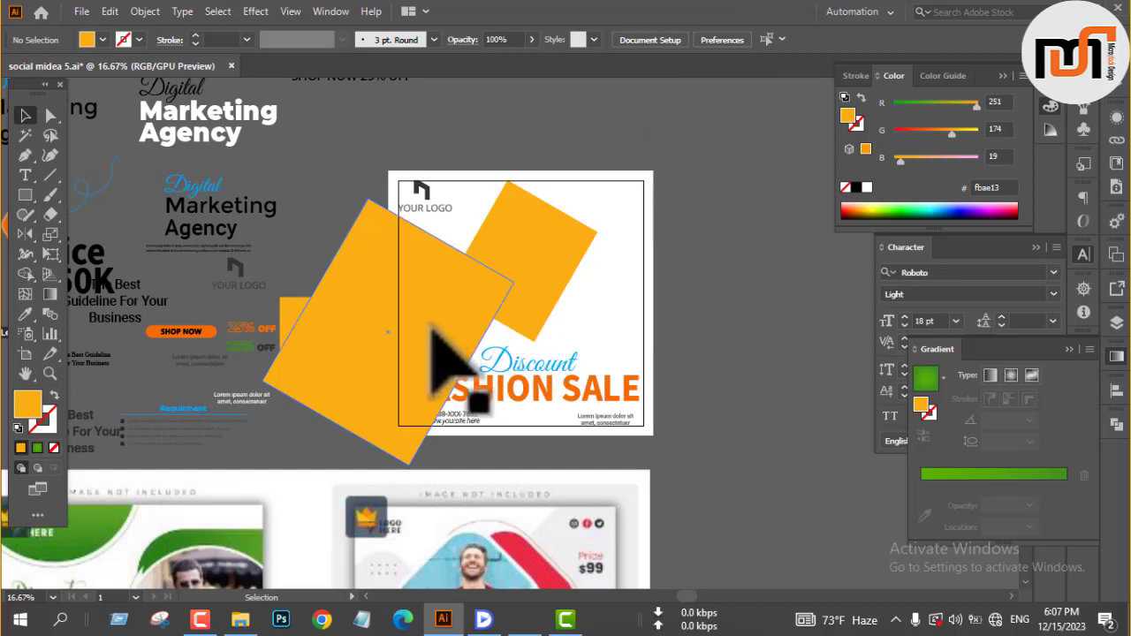
Delete the enlarged orange duplicate at the artboard's left edge.
click(431, 323)
key(Delete)
Copy the centred tilted rectangle to its lower left, overlapping the artboard edge, and scale the copy to about 549 × 449 px.
click(526, 269)
drag(526, 269, 435, 313)
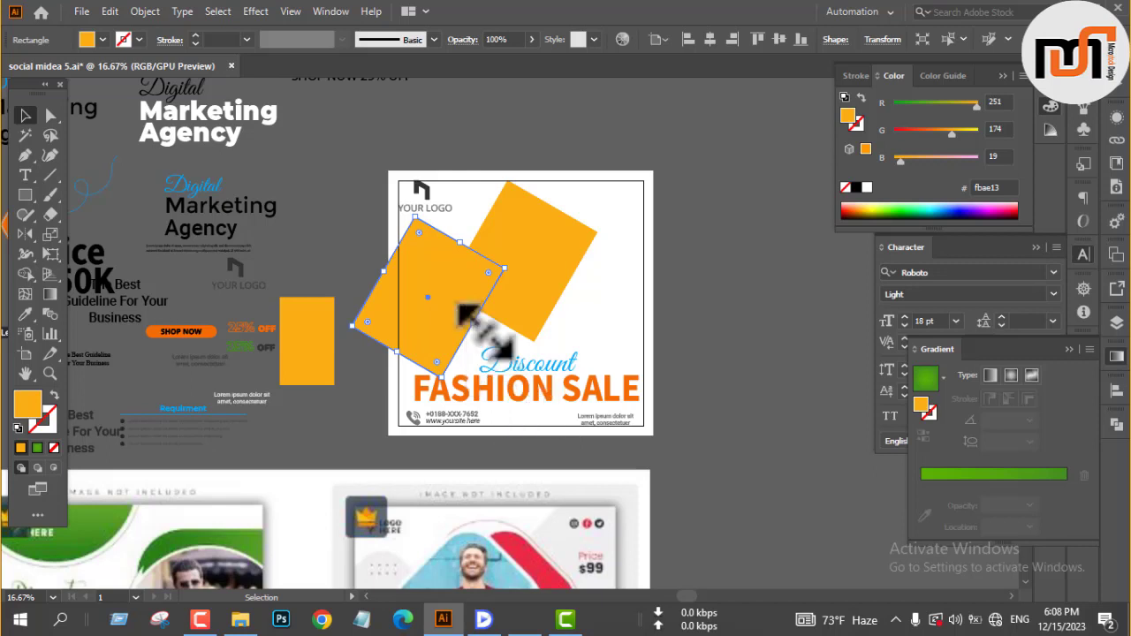
drag(462, 309, 455, 301)
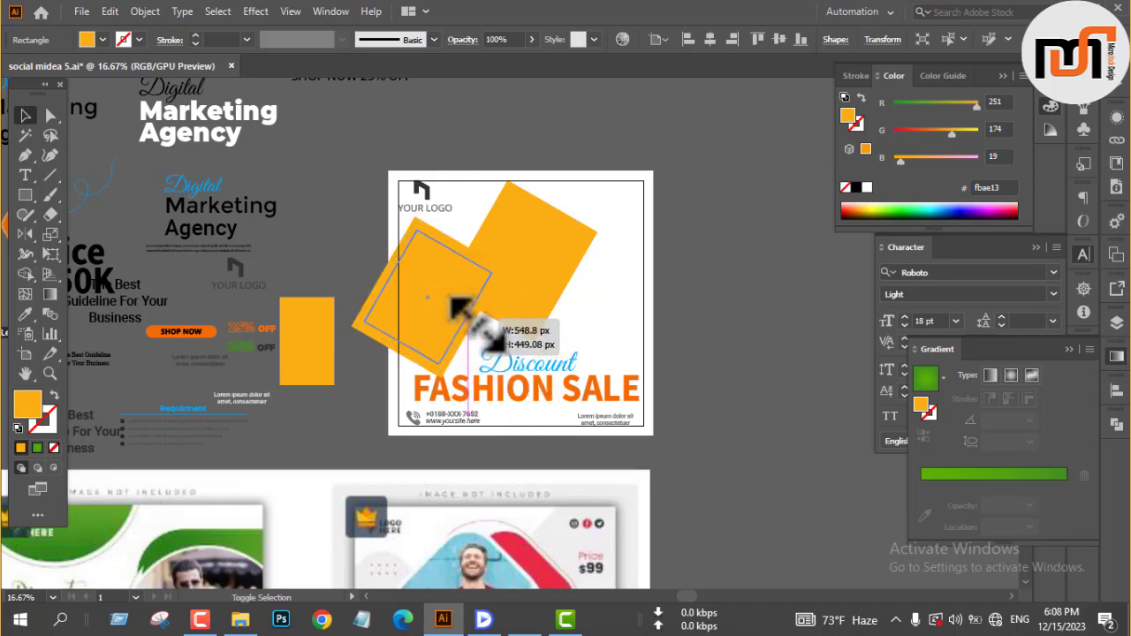
Fill the smaller tilted rectangle with light grey b3b3b3 and send it behind the orange rectangle.
click(103, 39)
click(105, 104)
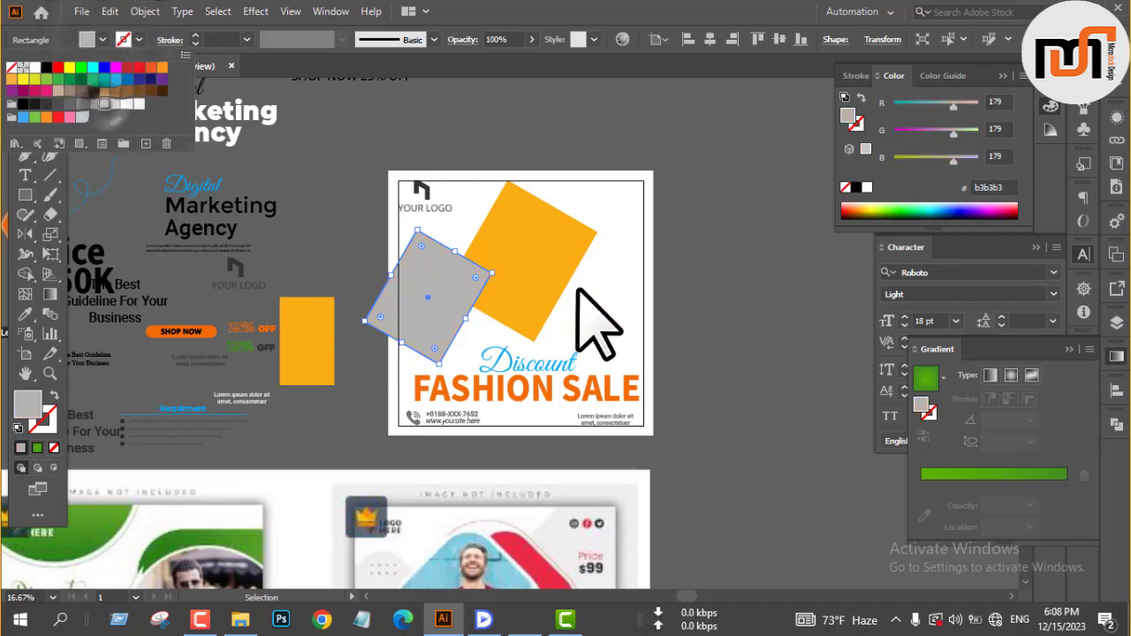
click(726, 279)
click(739, 284)
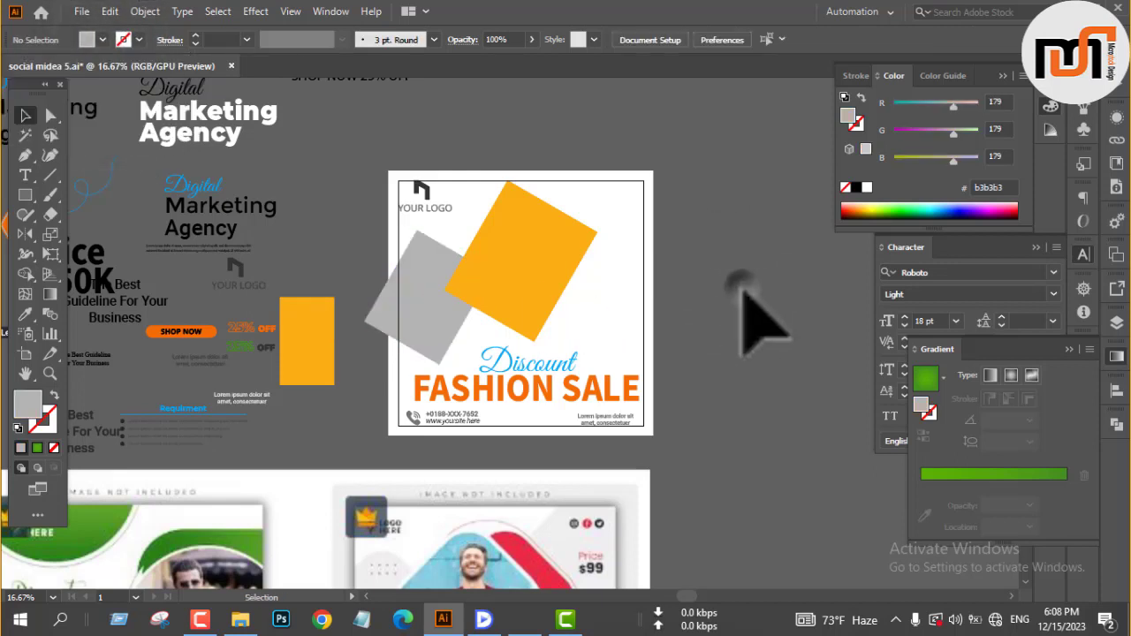
Duplicate the grey tilted rectangle over the artboard's upper-right corner and send the copy behind the orange rectangle.
scroll(677, 303, down, 2)
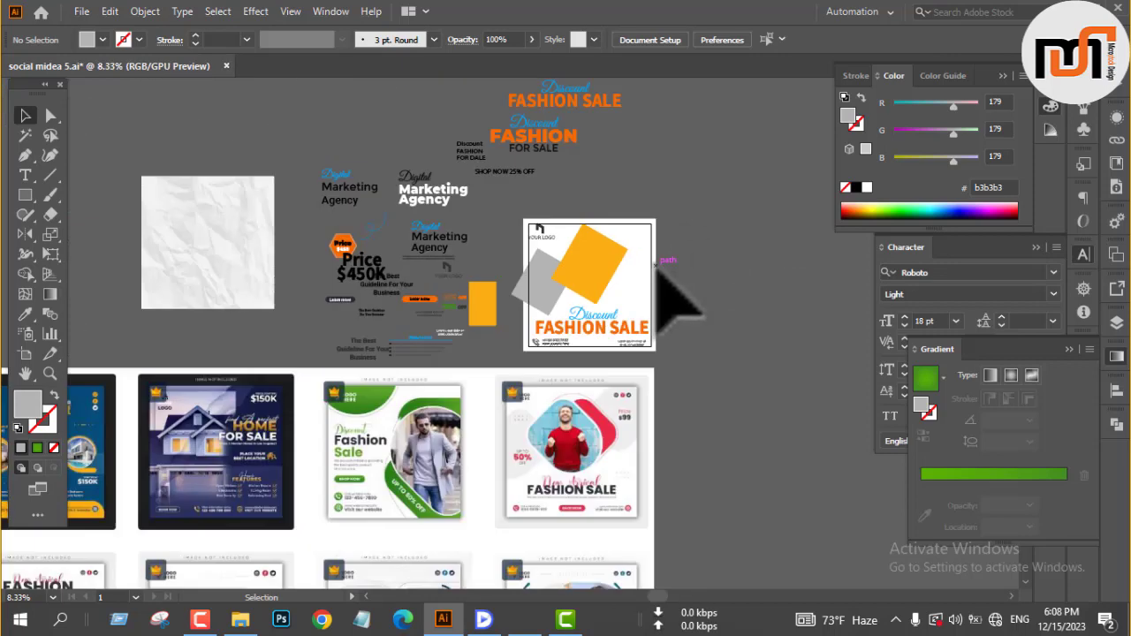
scroll(564, 292, up, 1)
scroll(564, 293, up, 1)
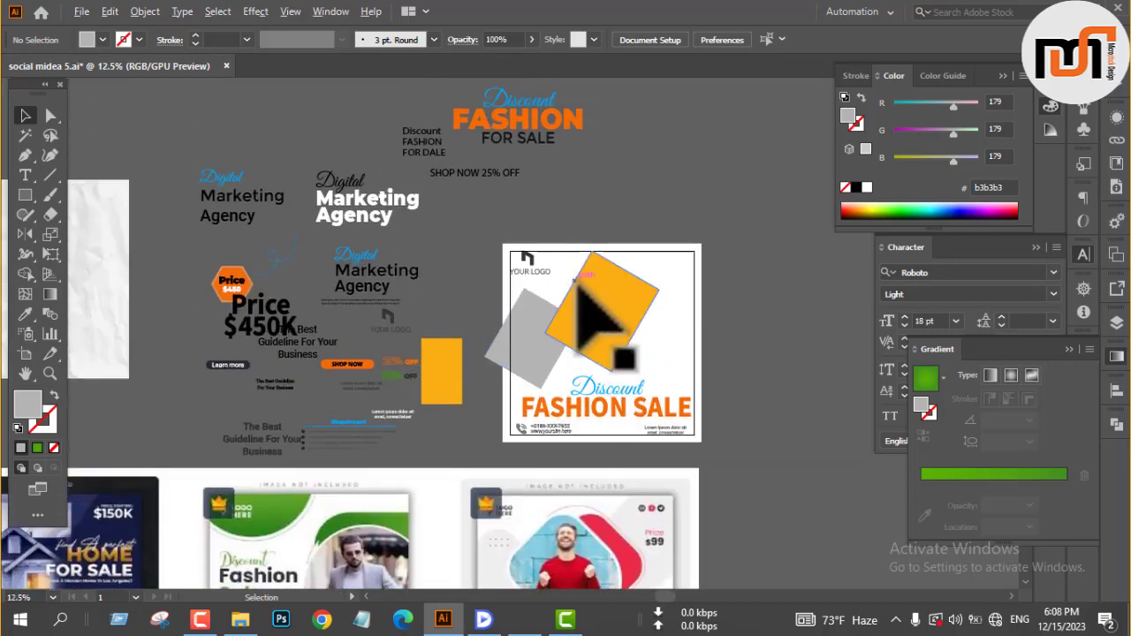
scroll(570, 292, down, 2)
scroll(579, 282, up, 6)
scroll(614, 263, down, 7)
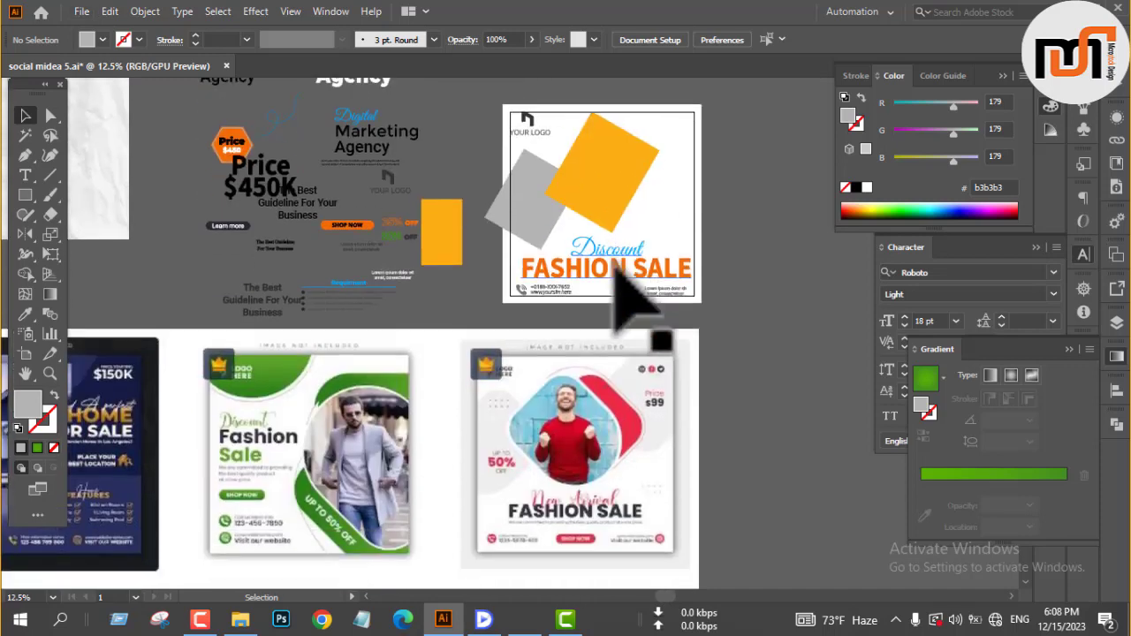
scroll(616, 262, up, 2)
scroll(651, 213, up, 2)
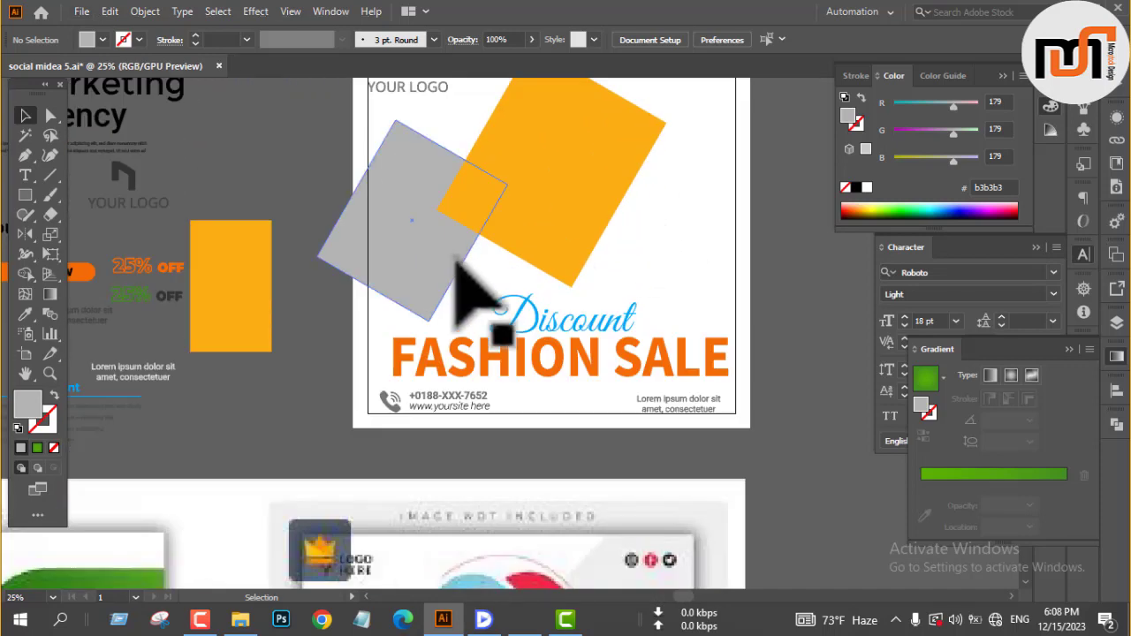
drag(503, 245, 588, 232)
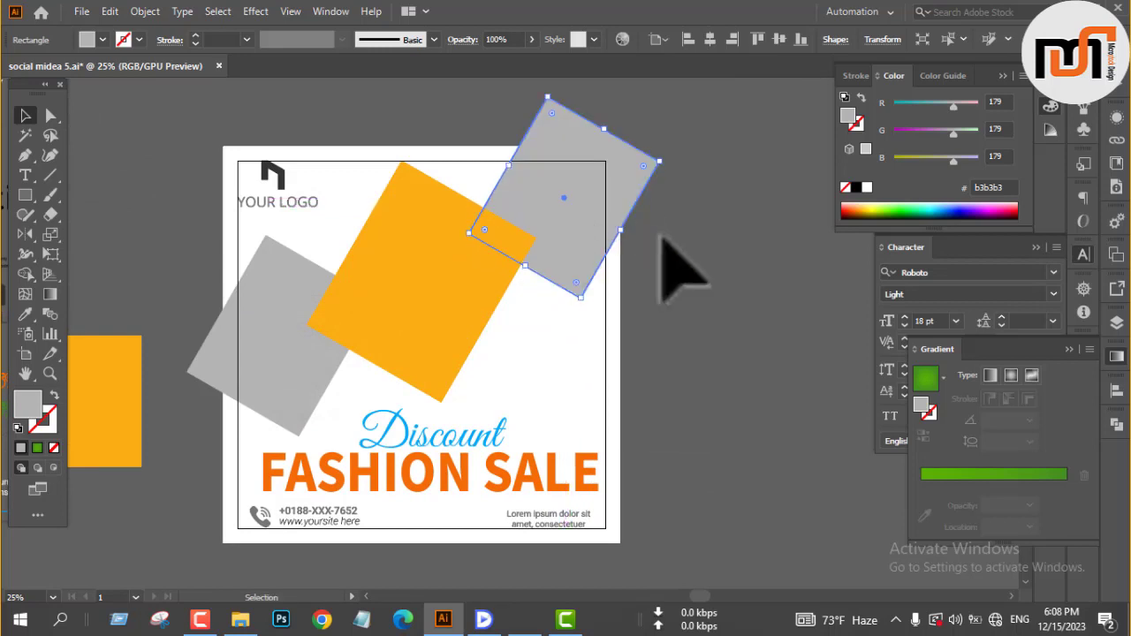
click(676, 269)
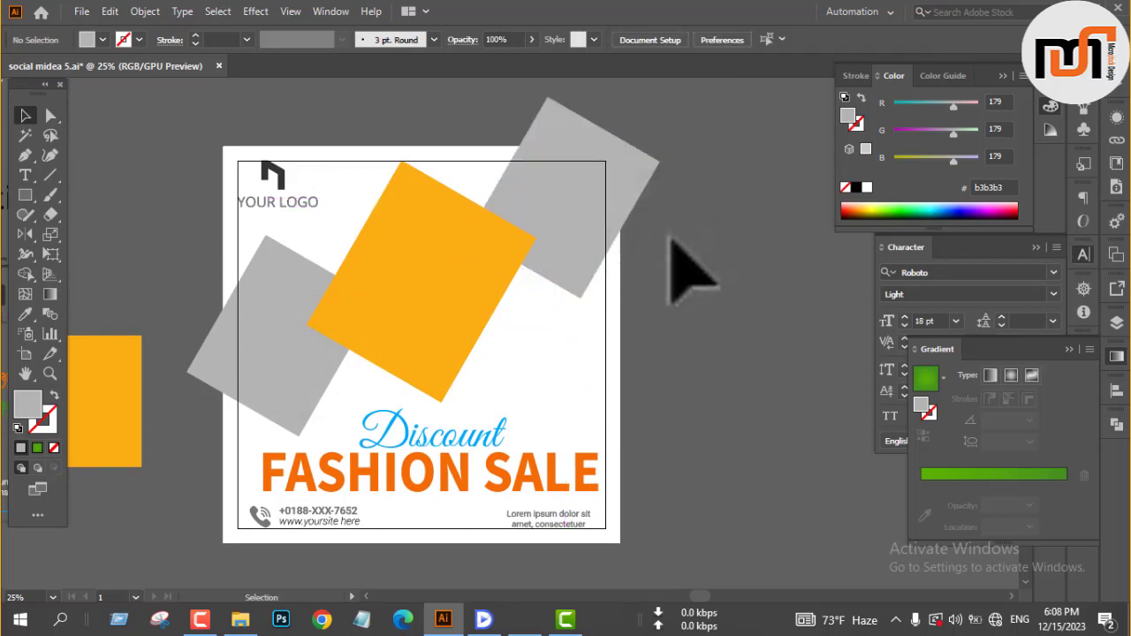
Delete the grey tilted rectangle over the artboard's upper-right corner.
scroll(521, 290, down, 3)
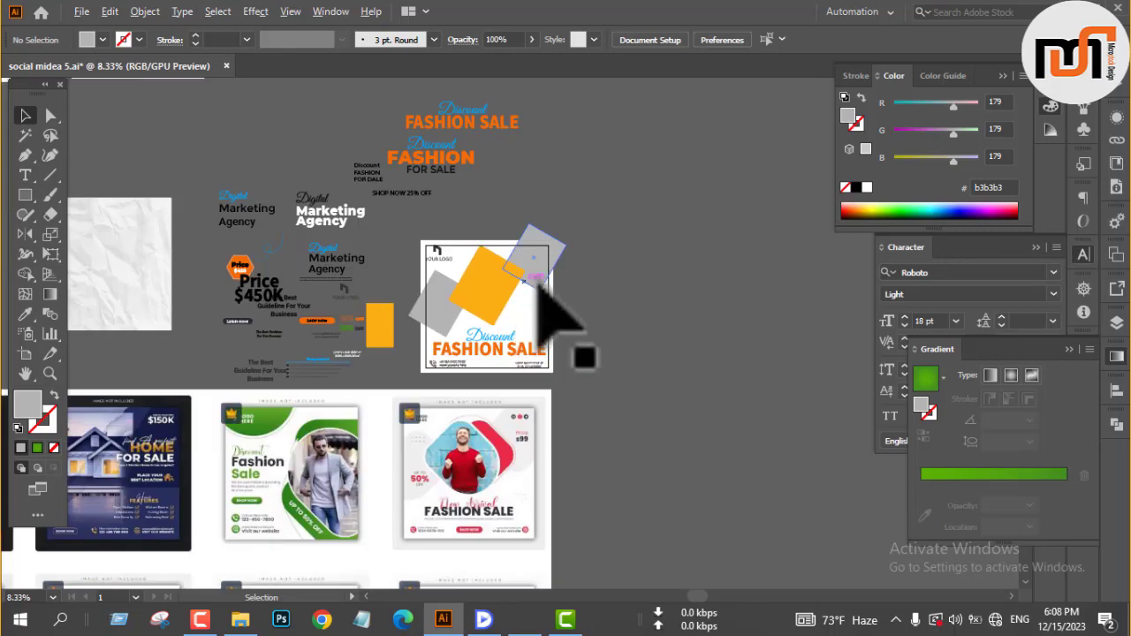
scroll(548, 292, up, 3)
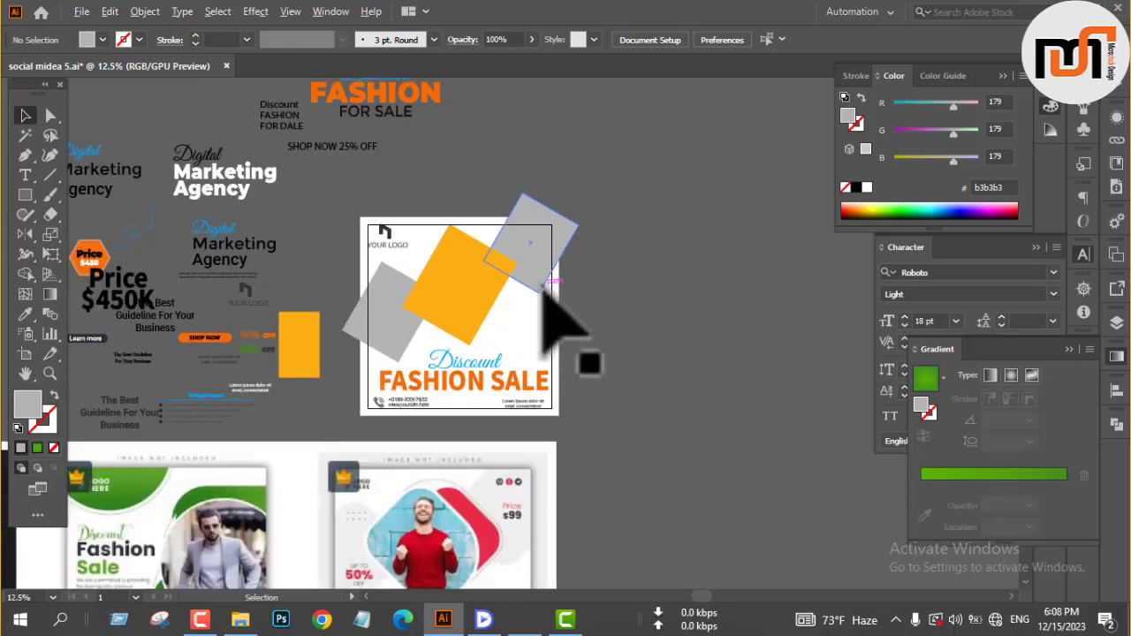
scroll(543, 292, down, 2)
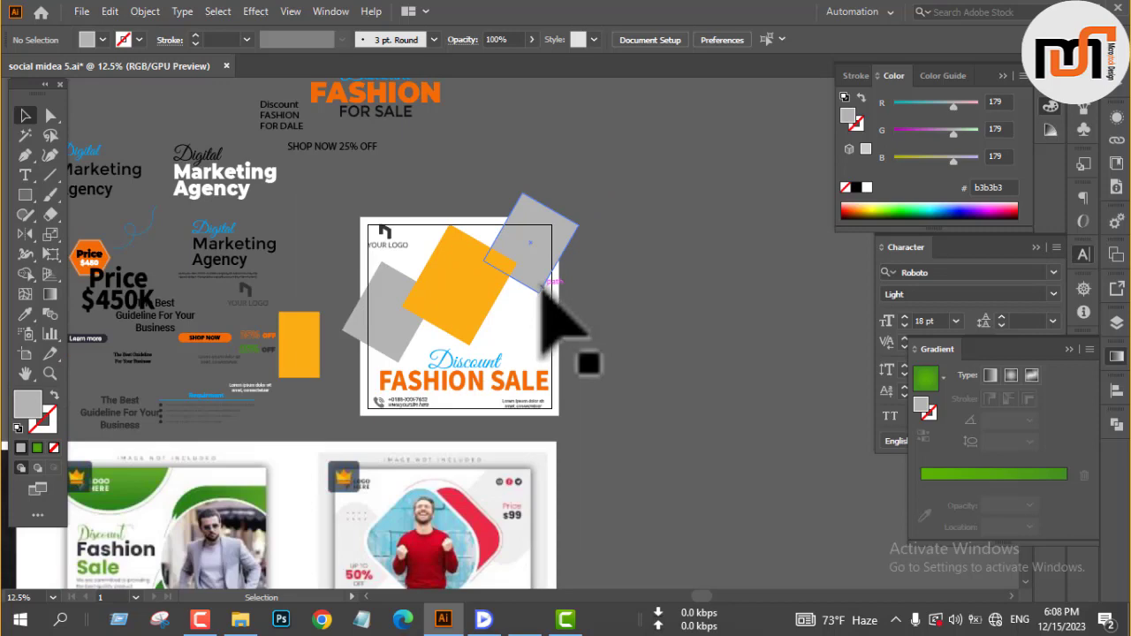
scroll(543, 292, down, 4)
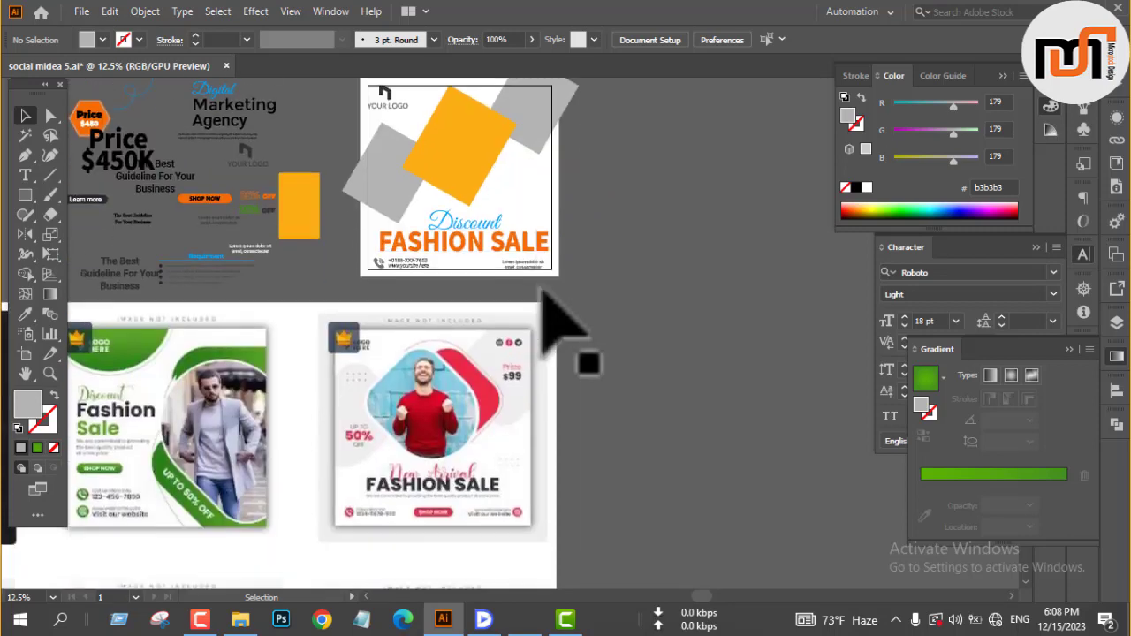
scroll(542, 294, up, 4)
click(548, 249)
key(Delete)
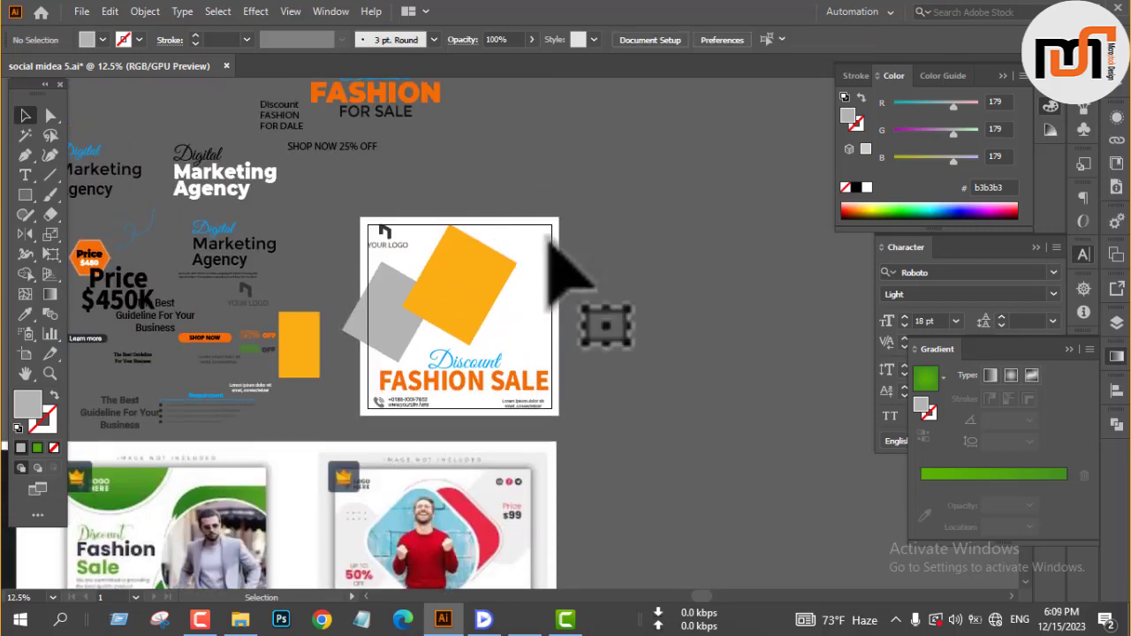
Duplicate the orange tilted rectangle over the artboard's upper-right corner, and give the copy the grey b3b3b3 fill behind the orange original.
drag(477, 279, 555, 281)
scroll(631, 291, down, 4)
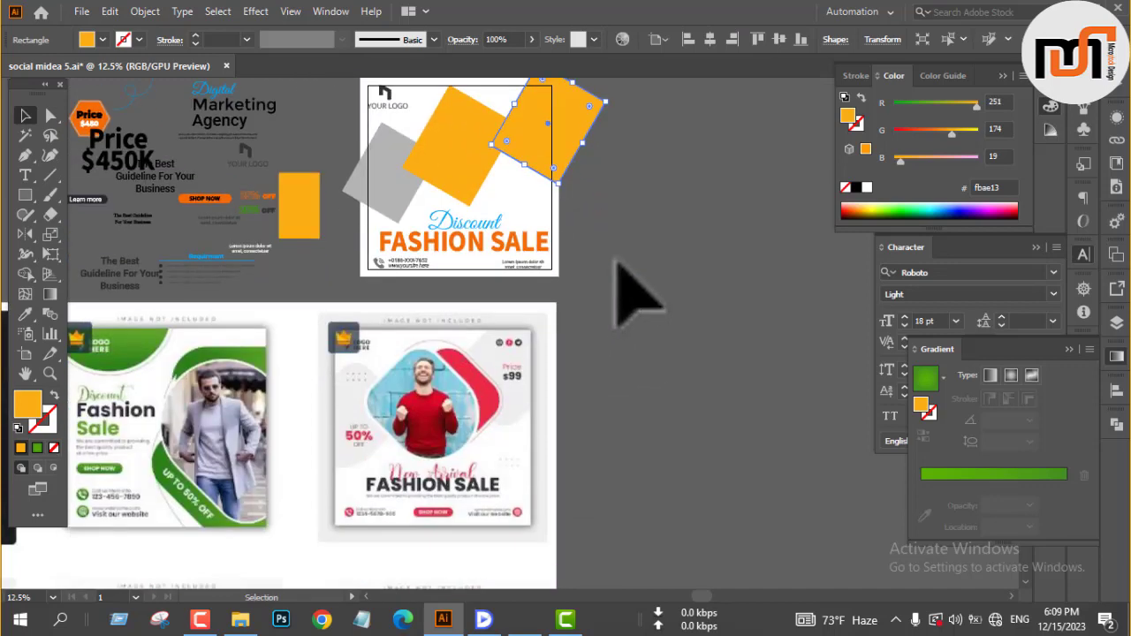
key(i)
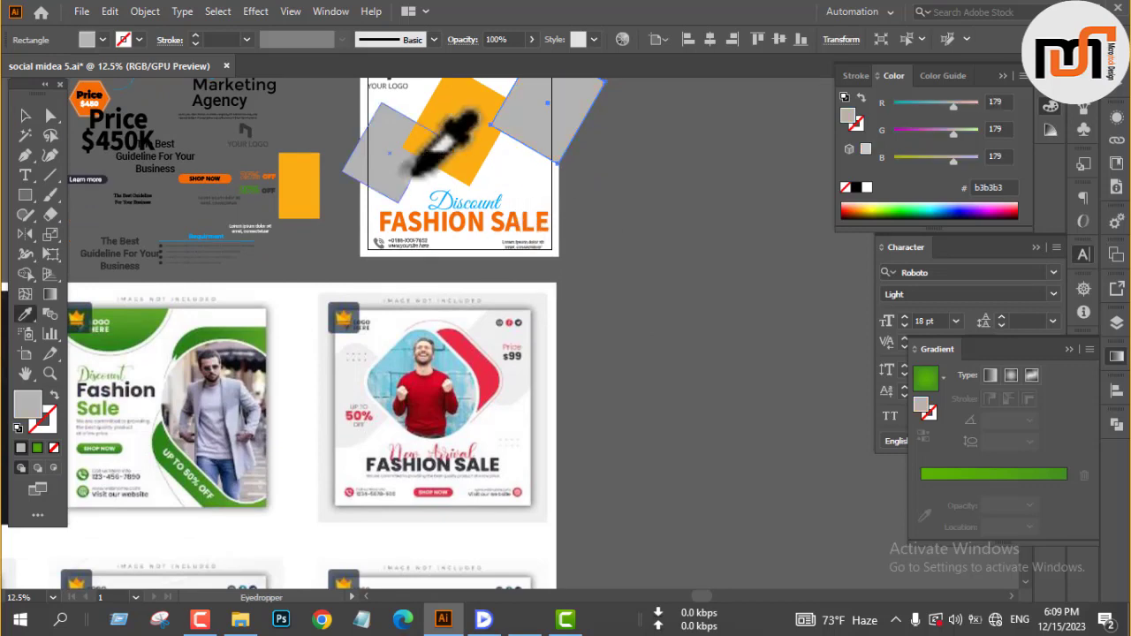
key(v)
scroll(636, 177, up, 3)
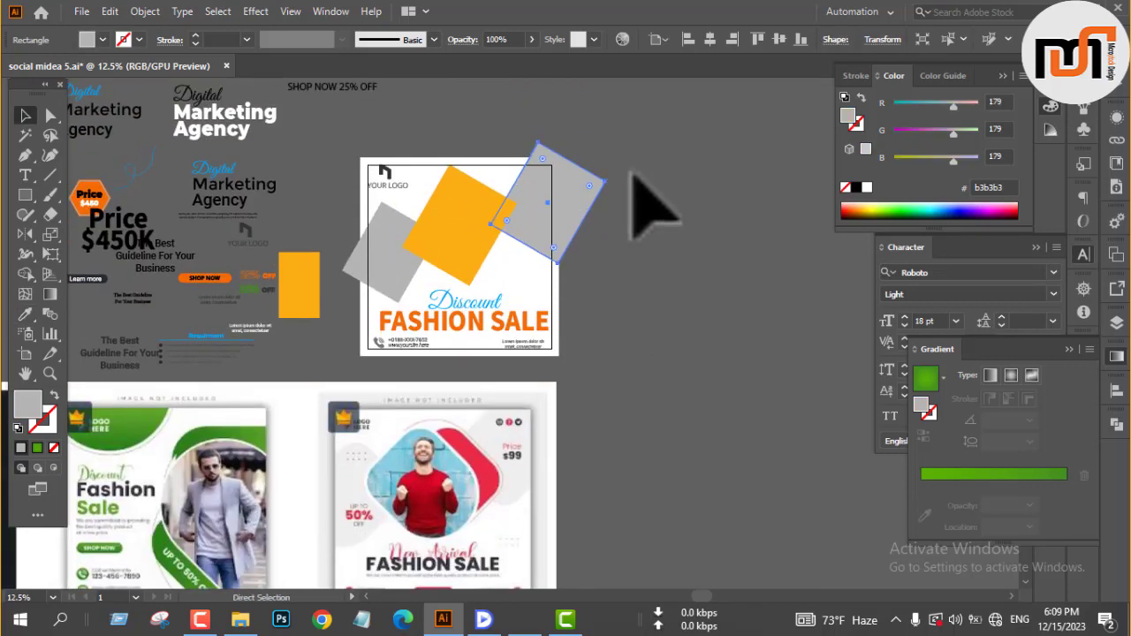
click(659, 203)
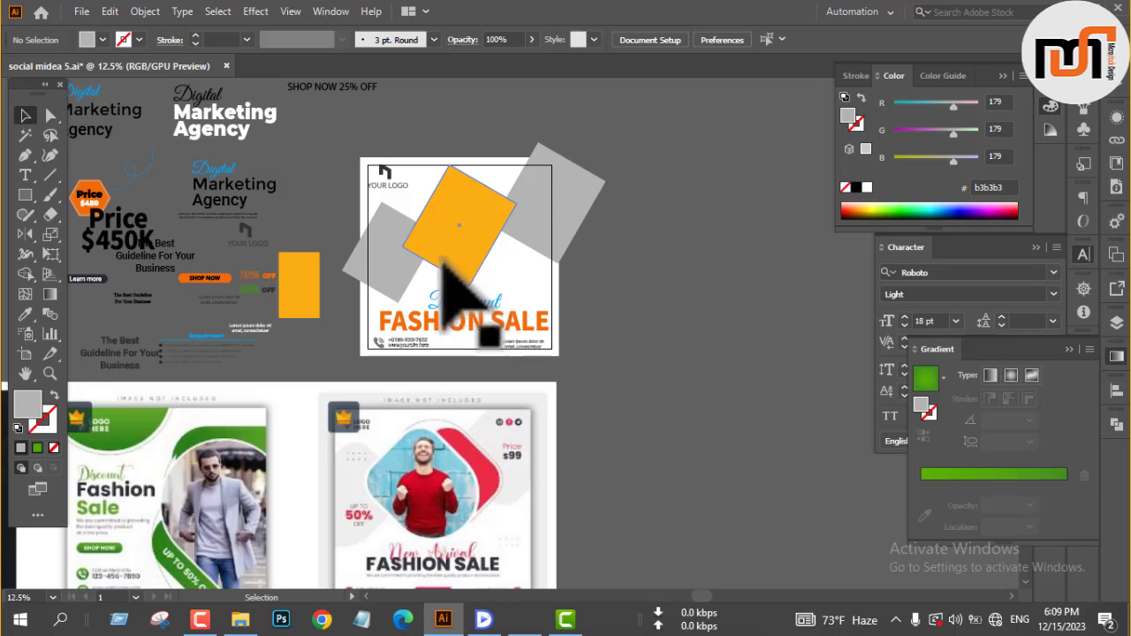
Copy the green "25% OFF" text onto the smaller grey rectangle at the artboard's inner margin line and bring it to the front.
scroll(429, 270, up, 3)
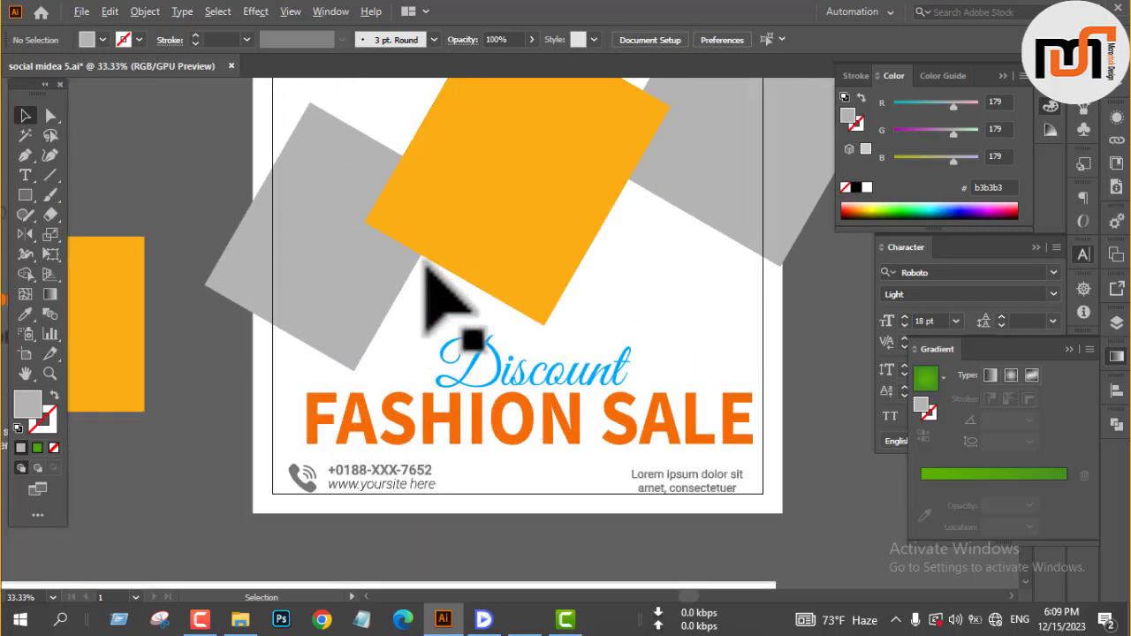
scroll(428, 267, down, 1)
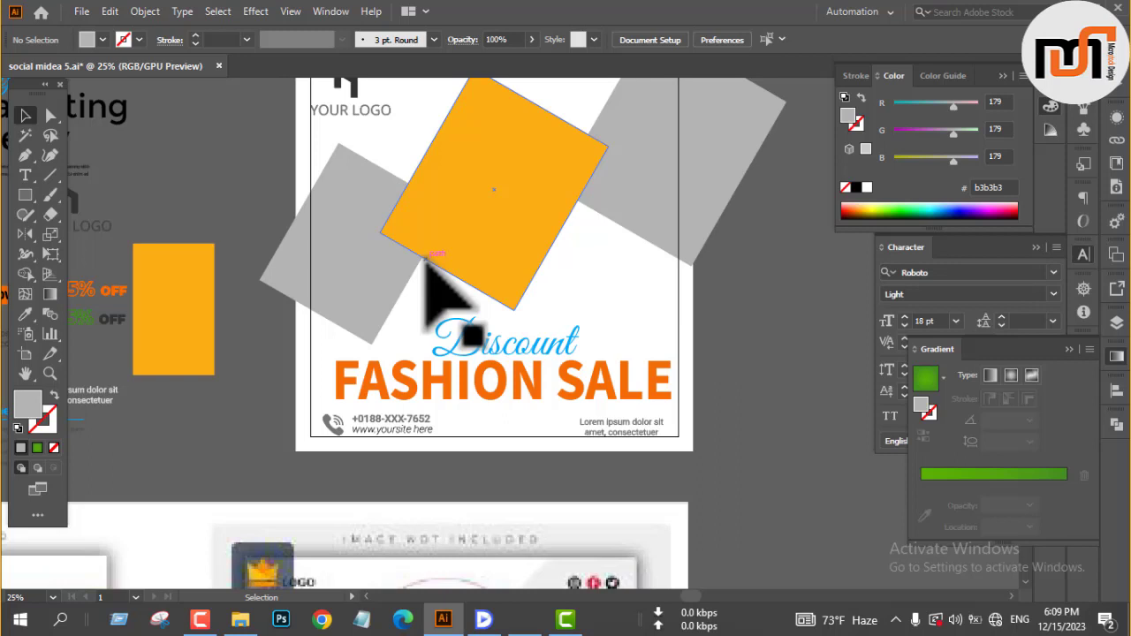
scroll(428, 256, up, 2)
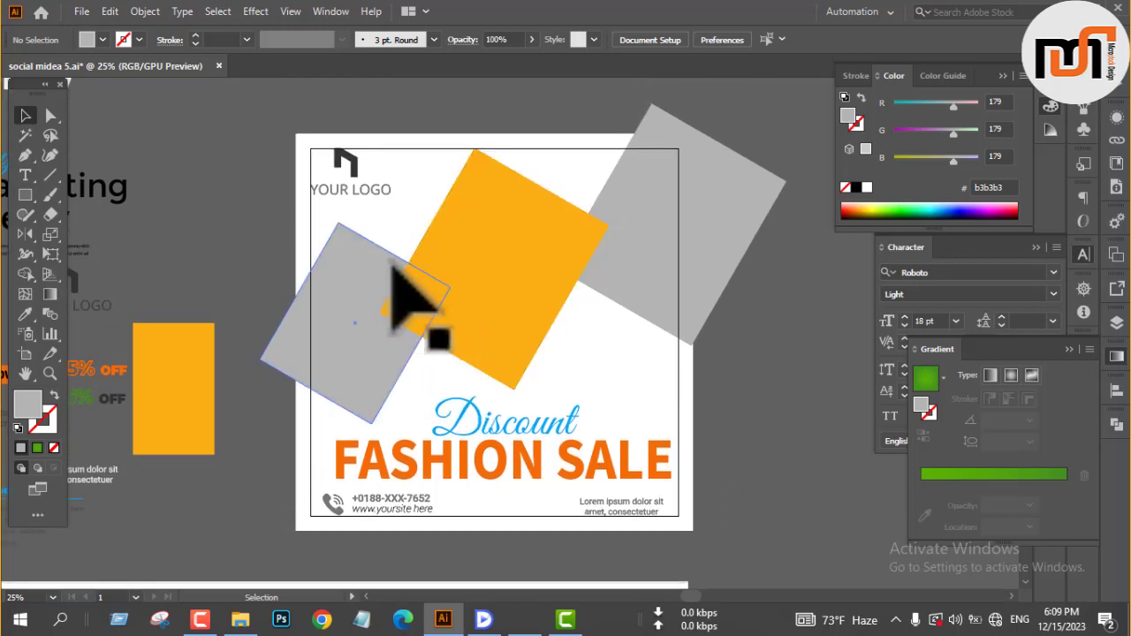
scroll(442, 277, down, 1)
scroll(436, 265, down, 3)
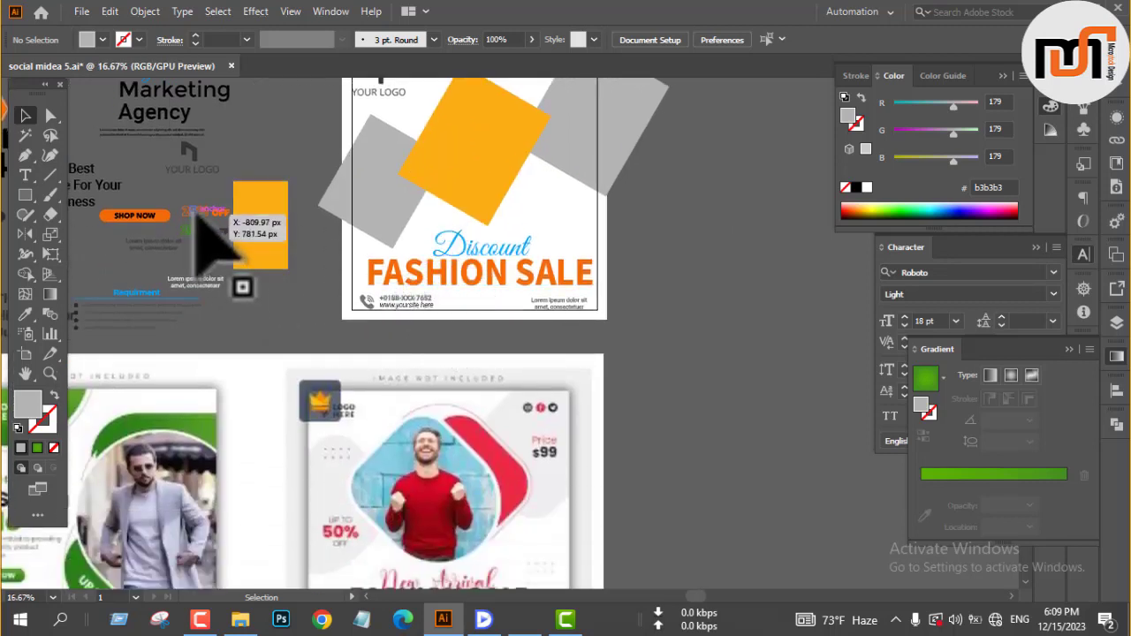
drag(200, 231, 379, 214)
scroll(379, 214, up, 4)
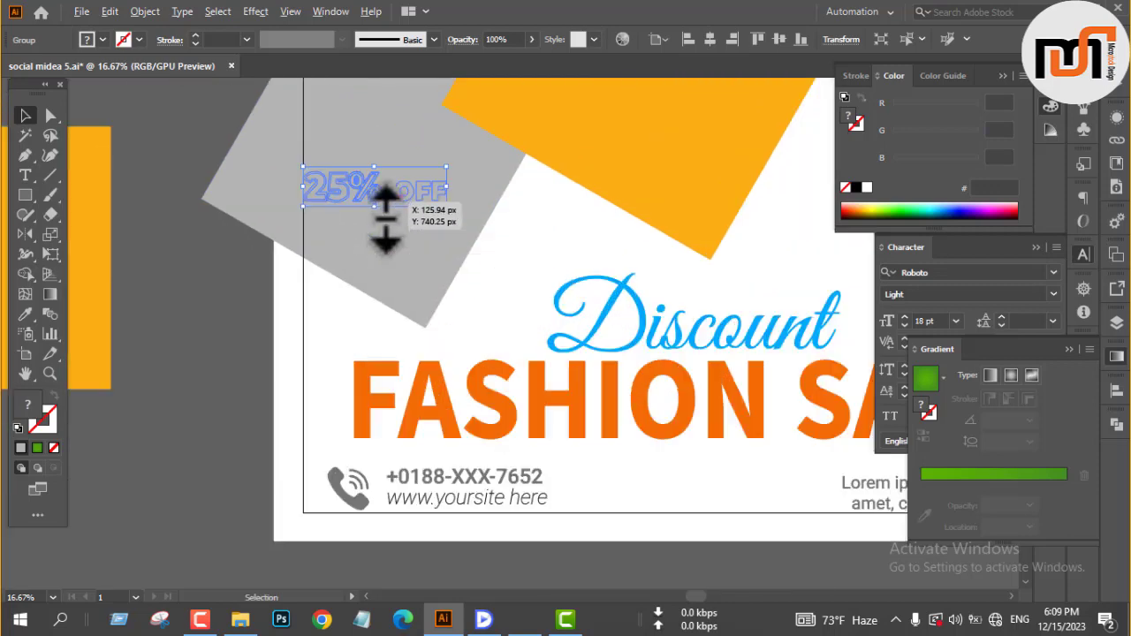
right_click(377, 210)
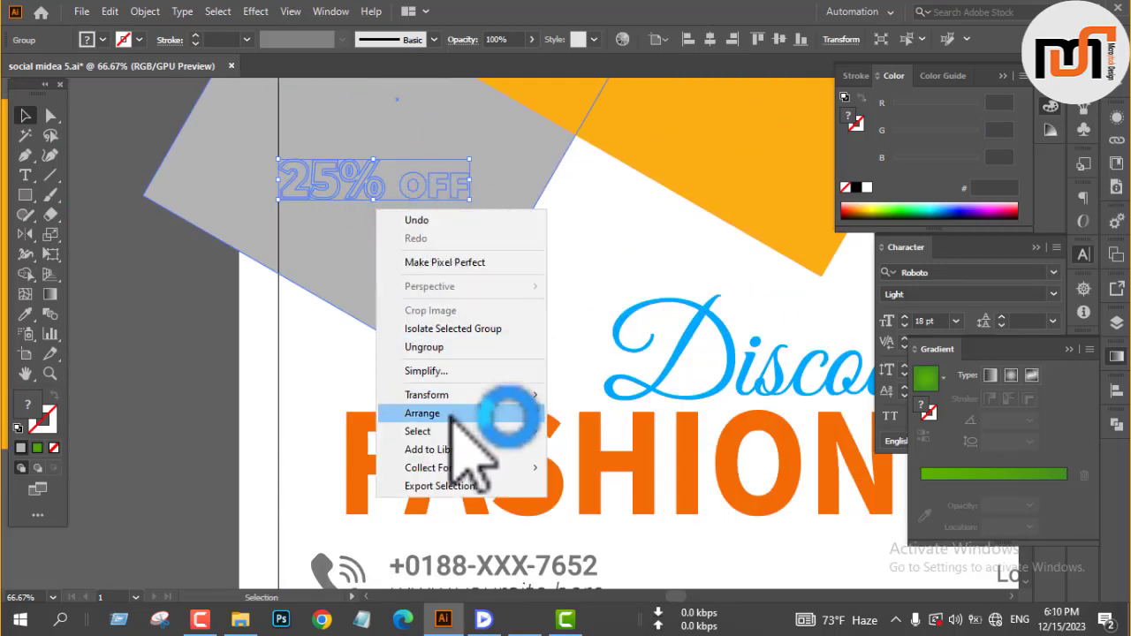
click(618, 405)
click(211, 314)
scroll(430, 328, down, 3)
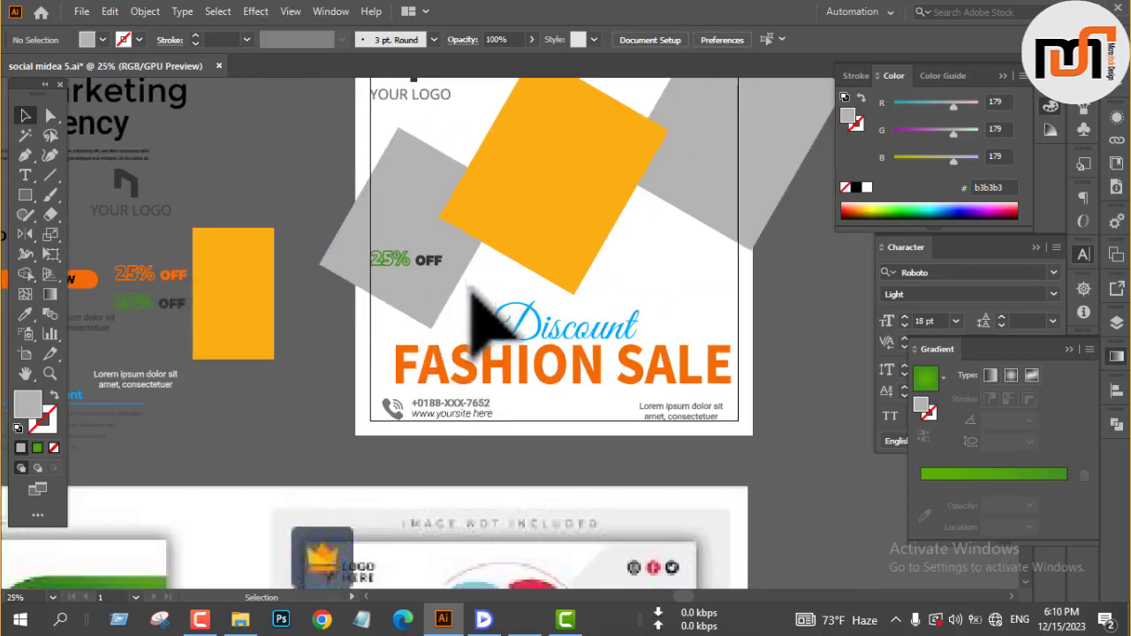
Copy the orange "SHOP NOW" button to just above the "25% OFF" text on the artboard and bring it to the front.
scroll(468, 290, down, 3)
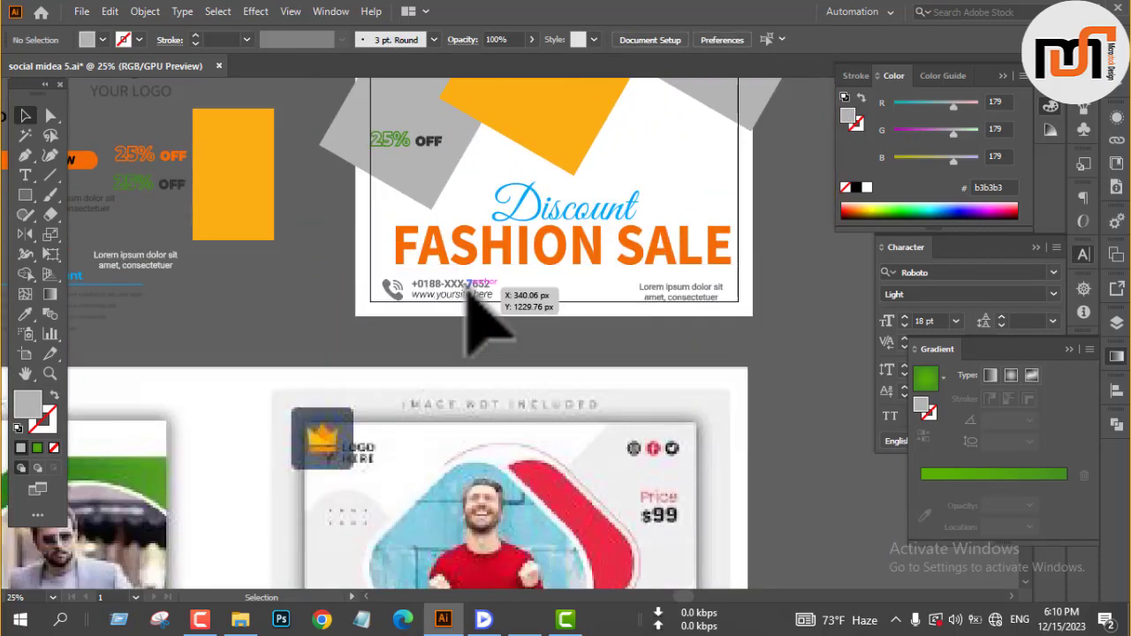
scroll(468, 296, up, 3)
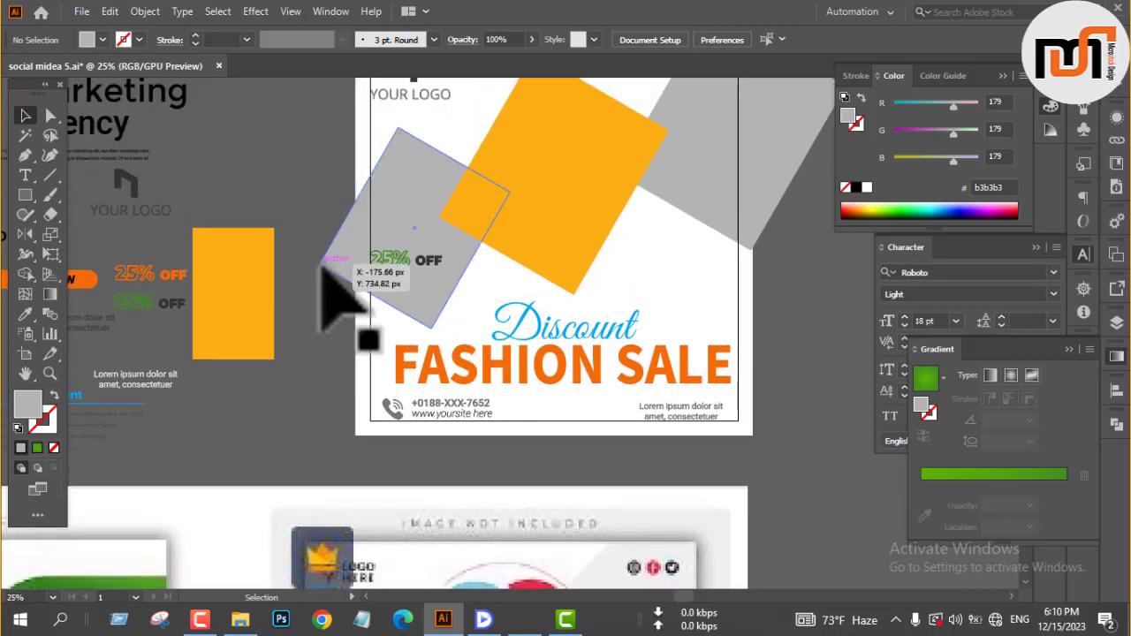
drag(331, 291, 468, 351)
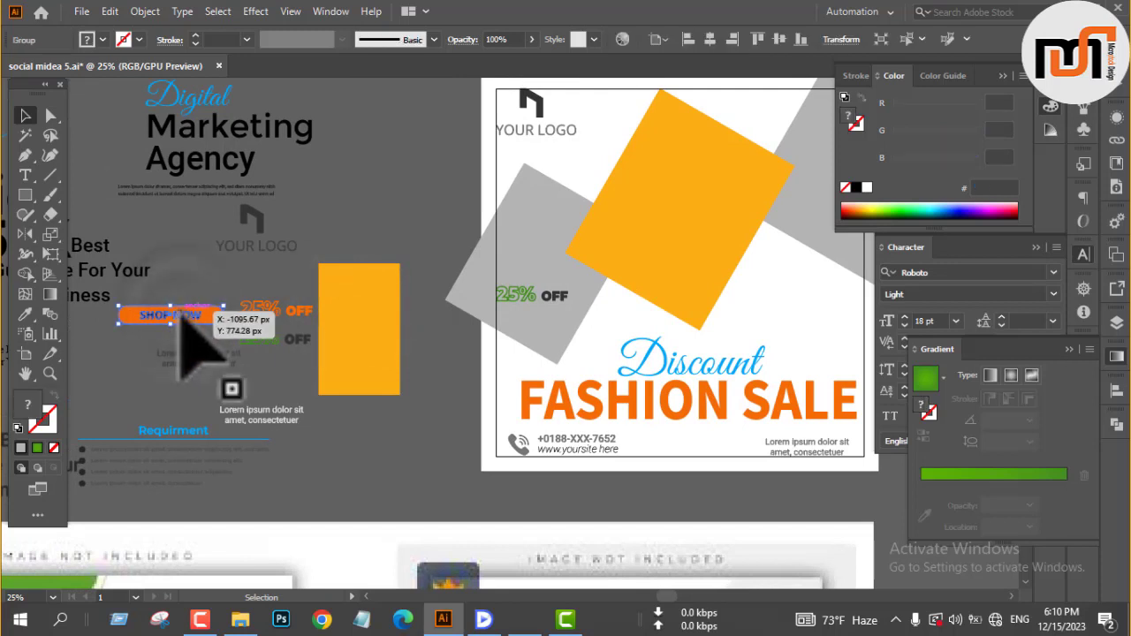
drag(184, 318, 535, 268)
right_click(535, 269)
mouse_move(610, 471)
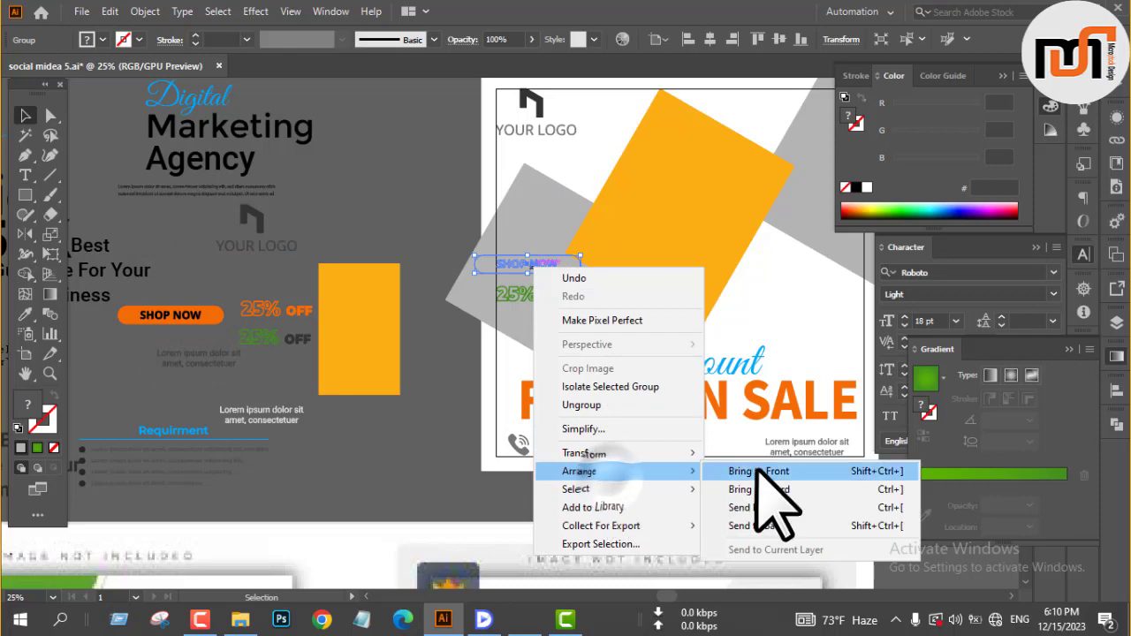
click(759, 472)
Ungroup the copied "SHOP NOW" button and delete its orange rounded background, keeping the text.
key(ctrl+plus)
key(ctrl+plus)
key(ctrl+plus)
key(ctrl+plus)
key(ctrl+plus)
right_click(196, 250)
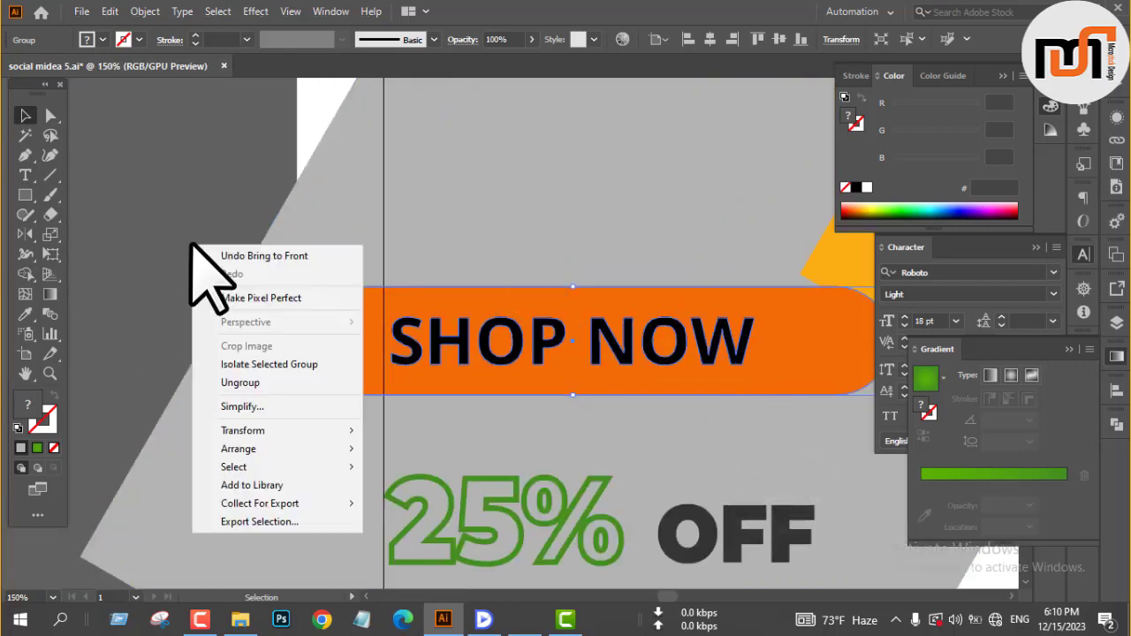
click(269, 383)
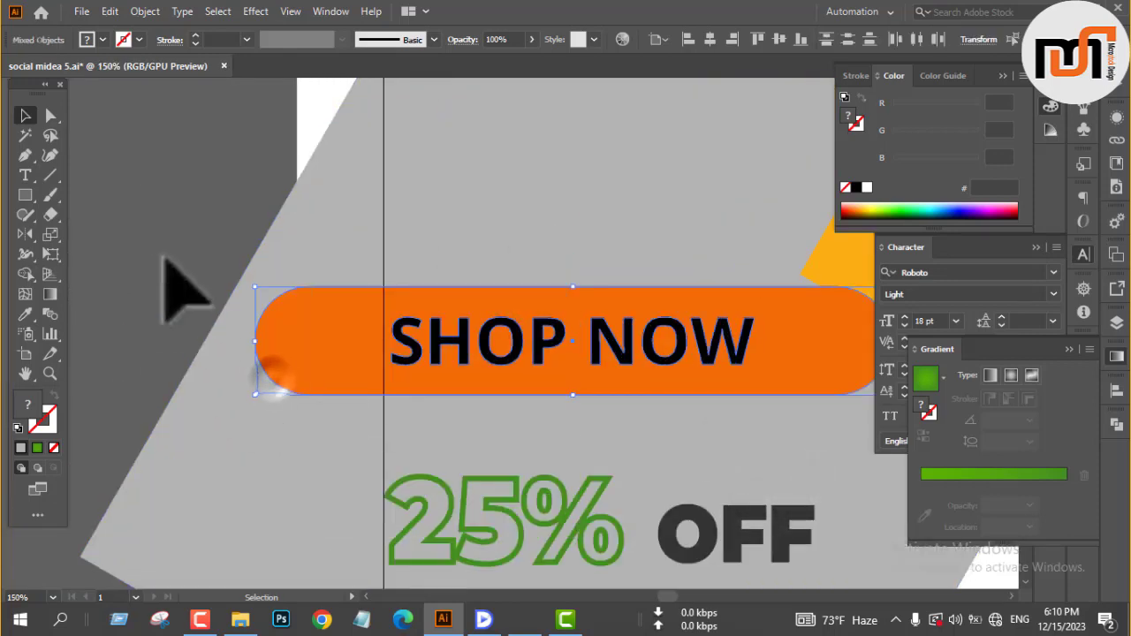
click(164, 257)
click(277, 322)
key(Delete)
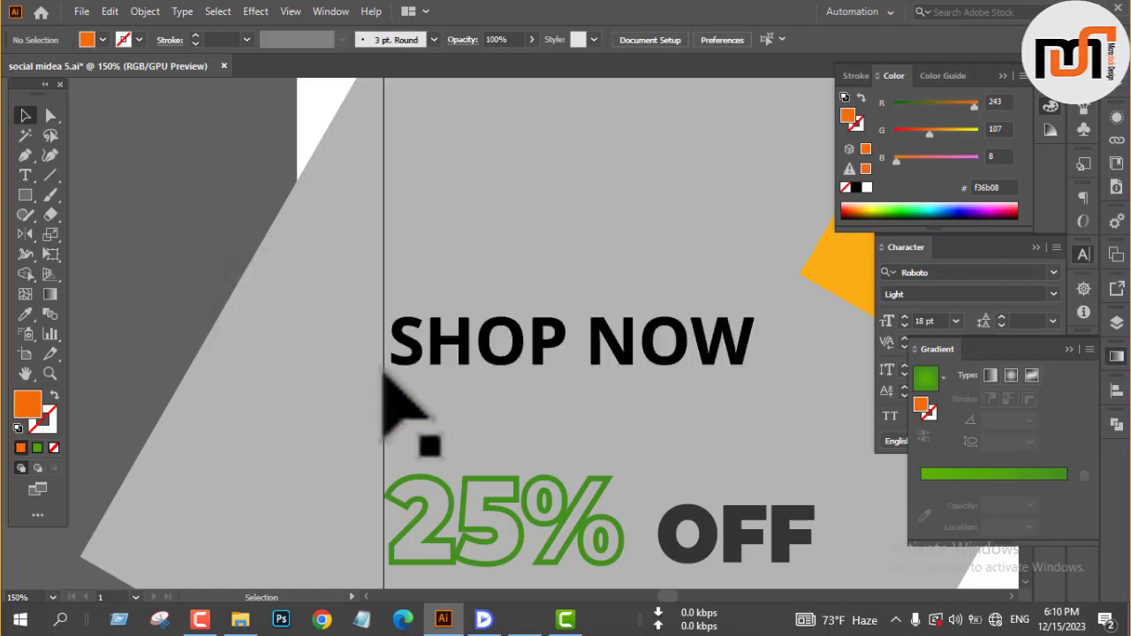
Reposition the "SHOP NOW" text at the margin line on the smaller grey rectangle and move "25% OFF" up close beneath it.
click(417, 345)
key(ctrl+minus)
key(ctrl+minus)
key(ctrl+minus)
scroll(394, 244, down, 5)
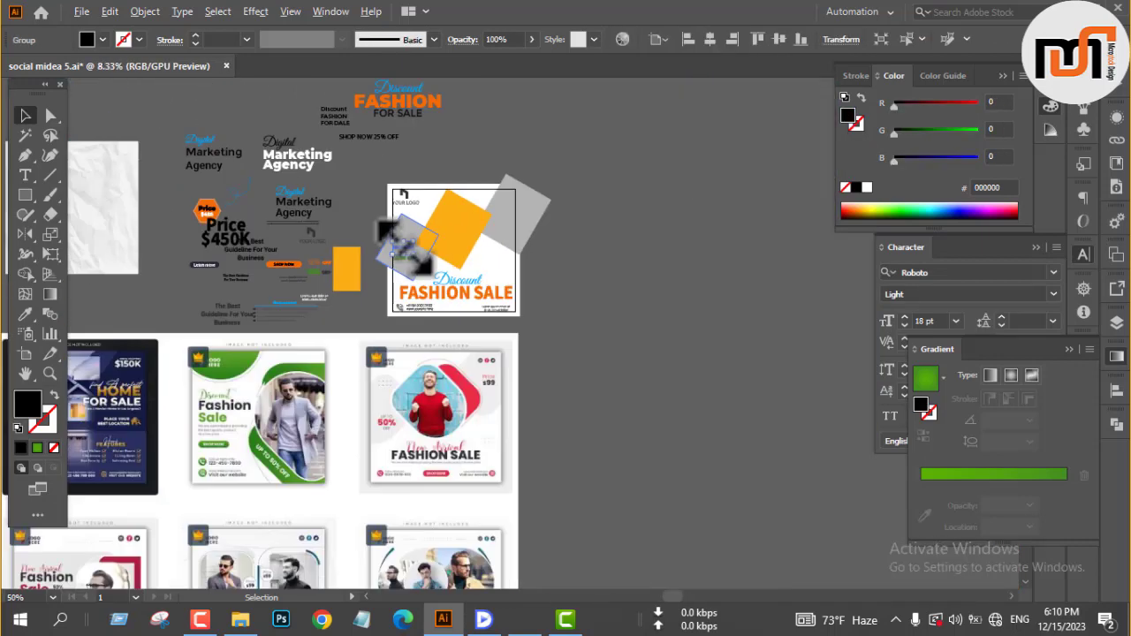
scroll(403, 294, up, 3)
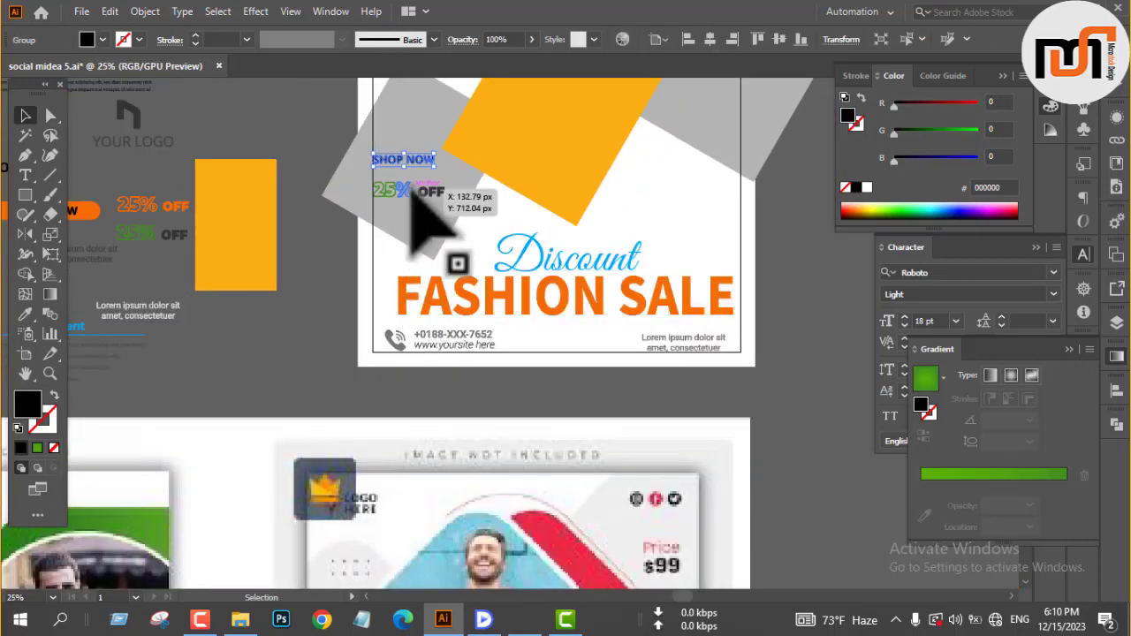
scroll(406, 201, down, 3)
scroll(416, 202, up, 3)
scroll(428, 188, up, 4)
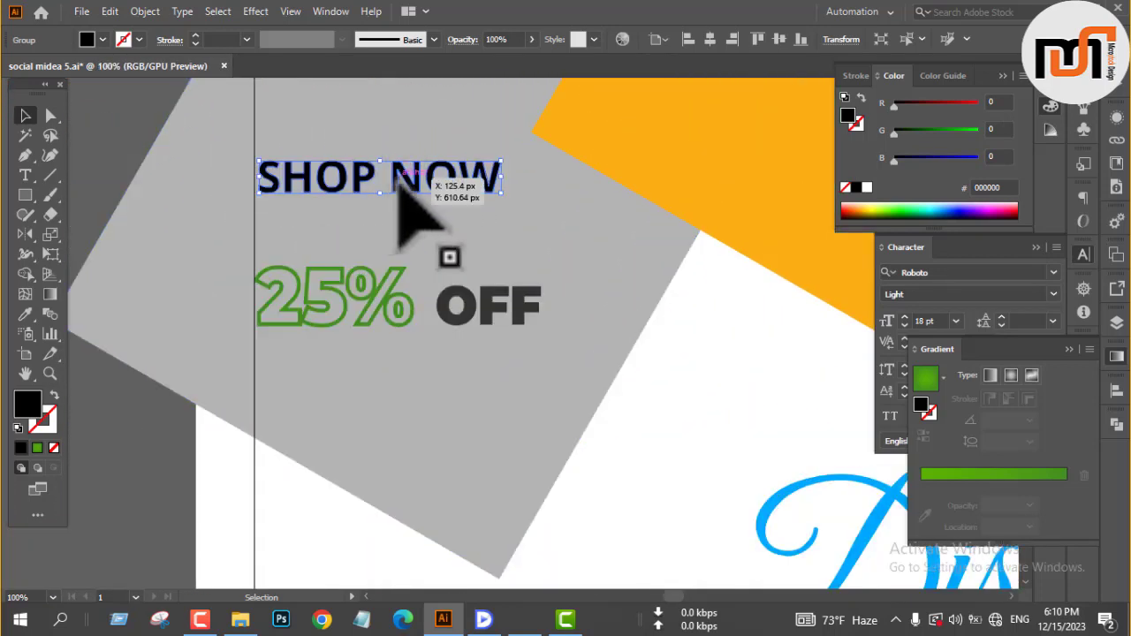
drag(404, 177, 403, 221)
scroll(403, 221, down, 2)
scroll(403, 229, up, 3)
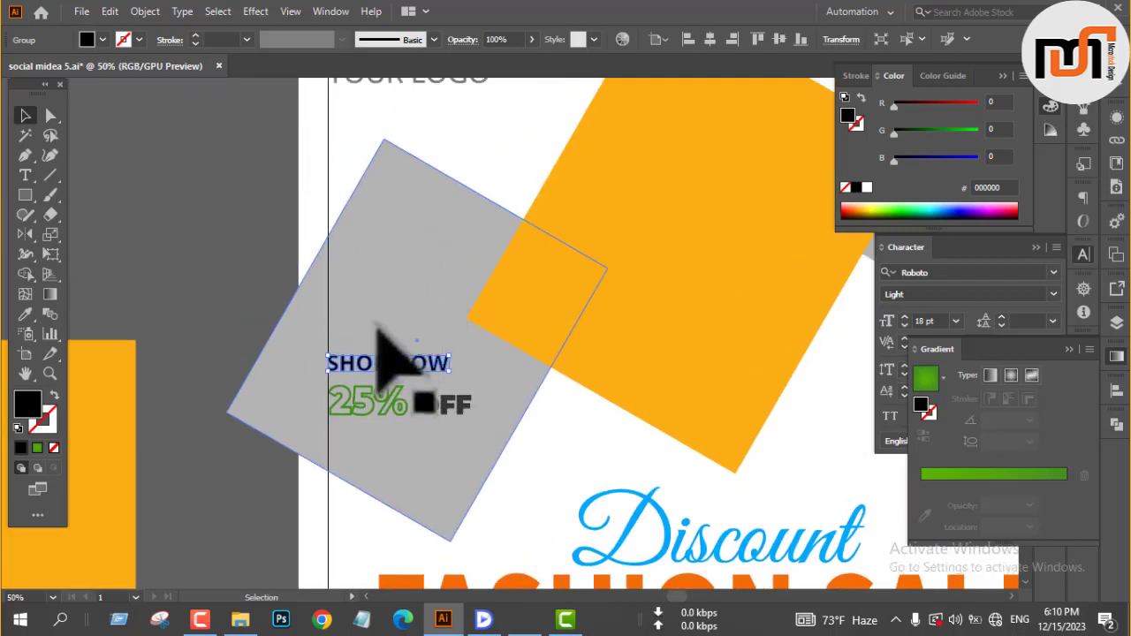
drag(380, 358, 391, 323)
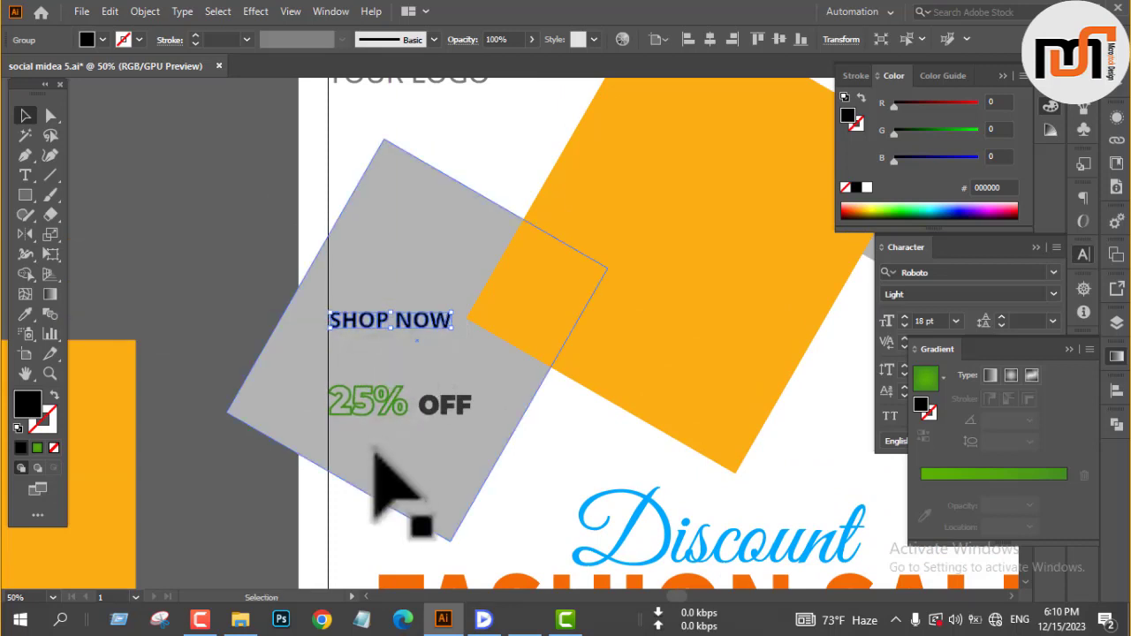
drag(386, 417, 384, 371)
Align the left edges of the "SHOP NOW" and "25% OFF" texts, leaving the grey rectangle out of the selection.
shift+click(390, 299)
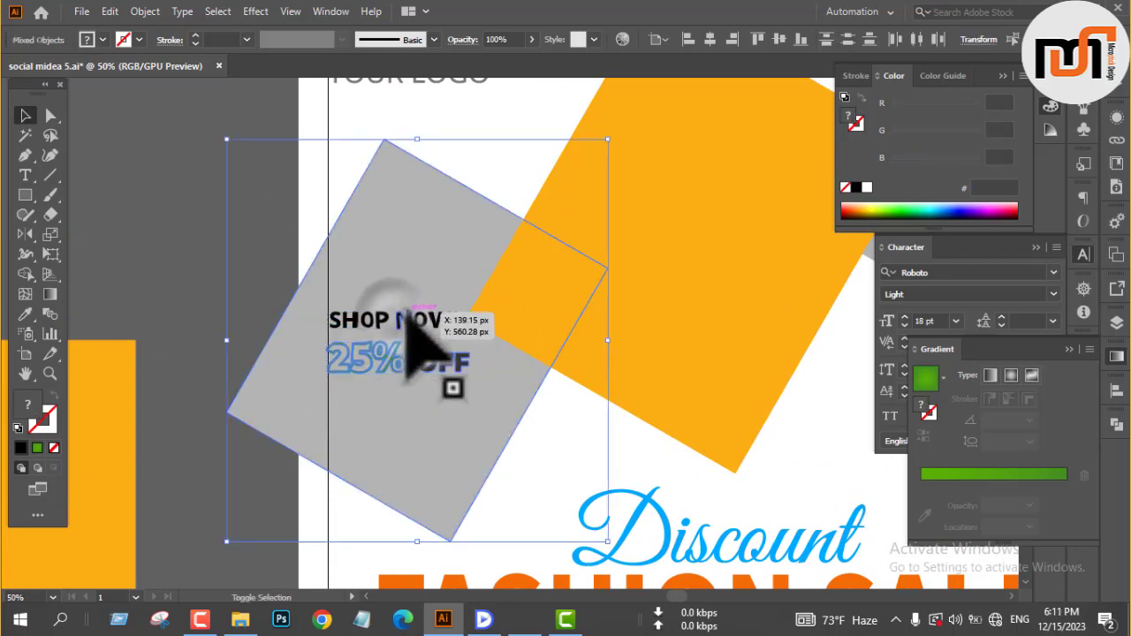
shift+click(351, 267)
shift+click(363, 313)
click(688, 38)
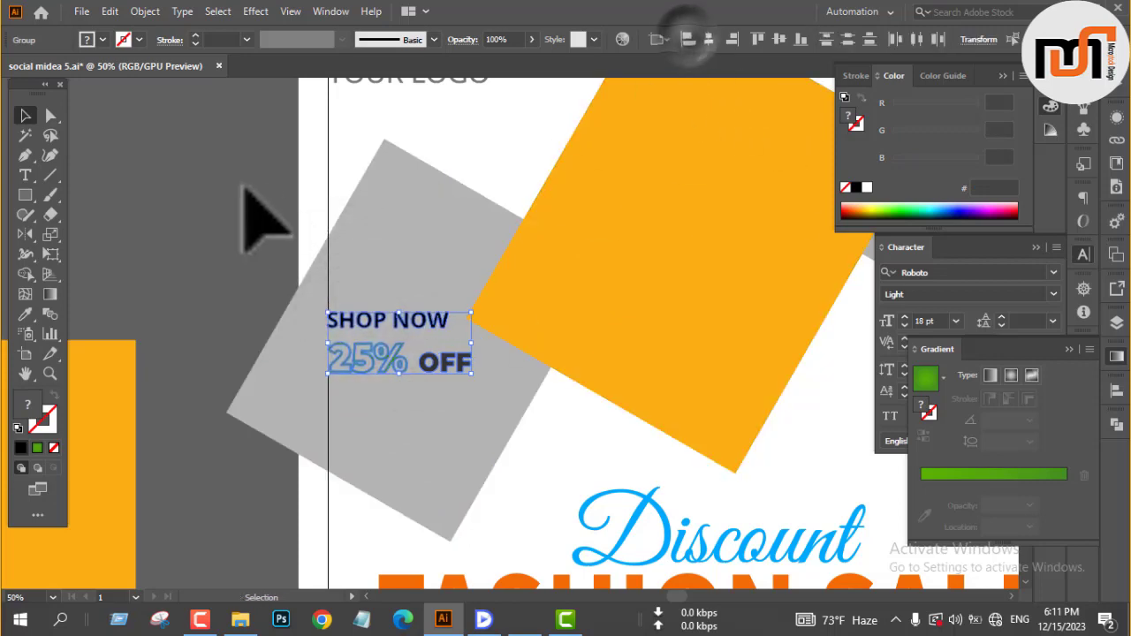
click(245, 187)
Copy the "Price $450K" text onto the grey rectangle at the artboard's upper right and bring it to the front.
scroll(308, 245, down, 3)
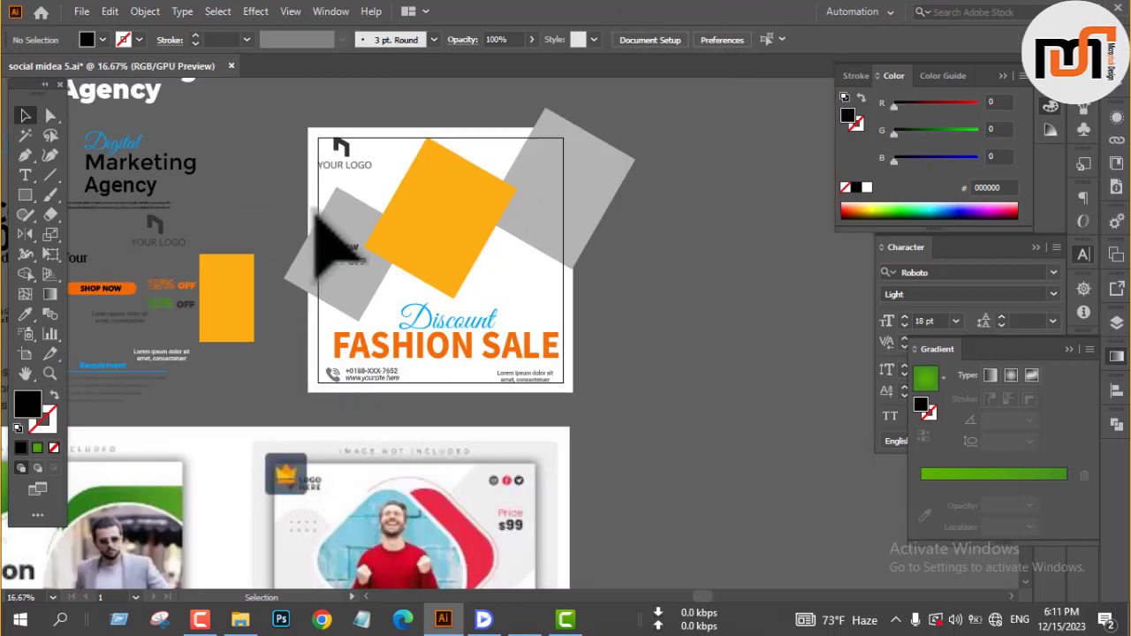
scroll(327, 225, up, 2)
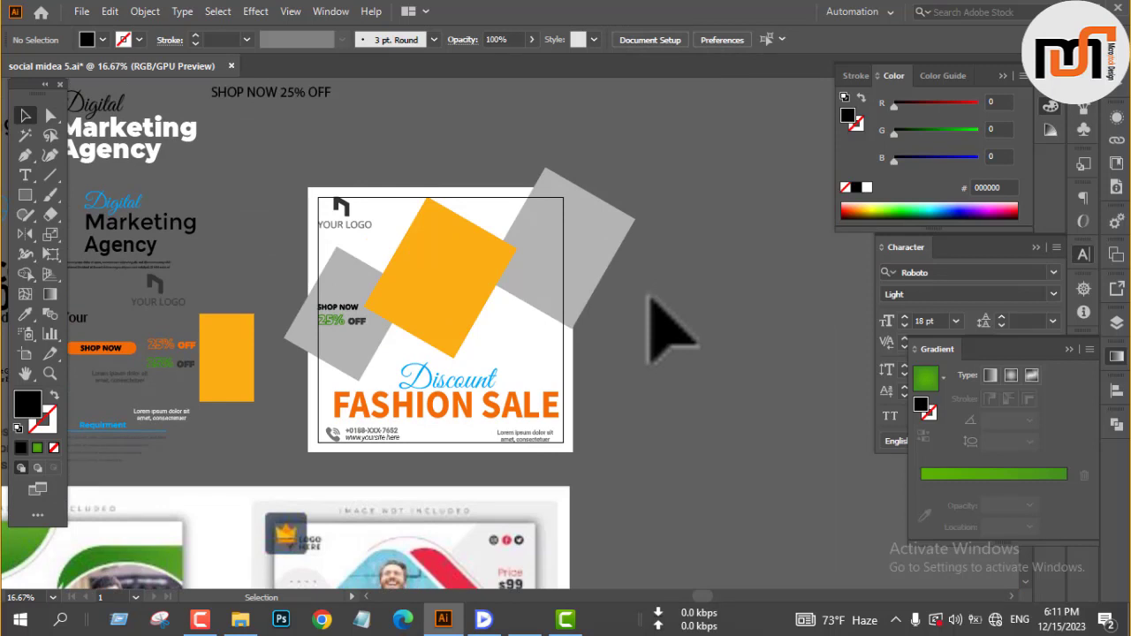
drag(291, 253, 443, 275)
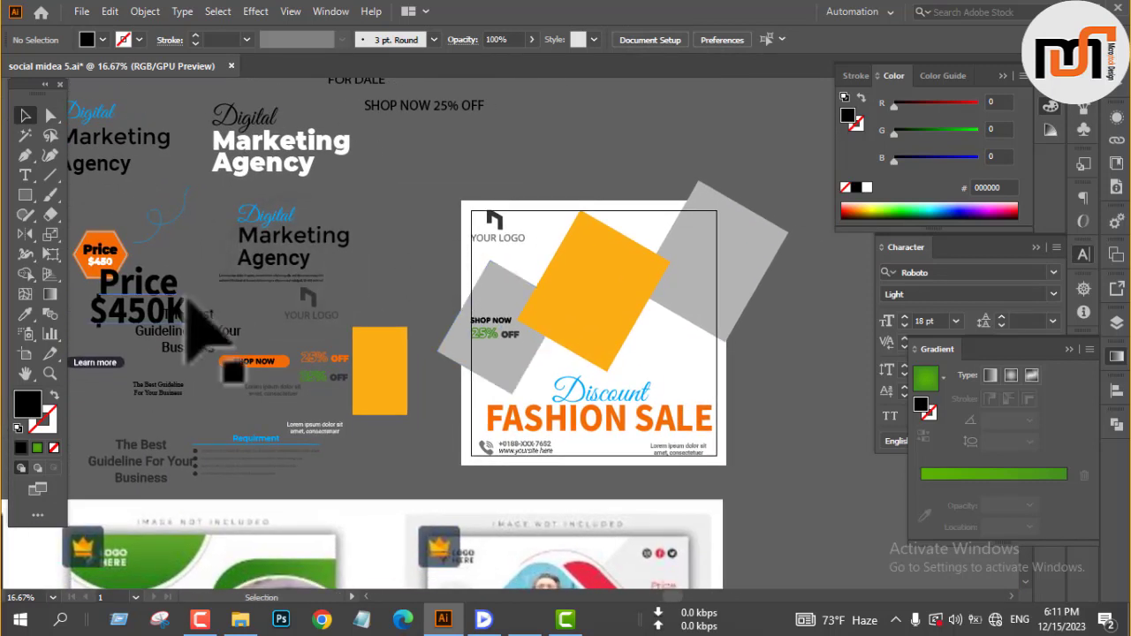
drag(162, 290, 729, 267)
right_click(831, 323)
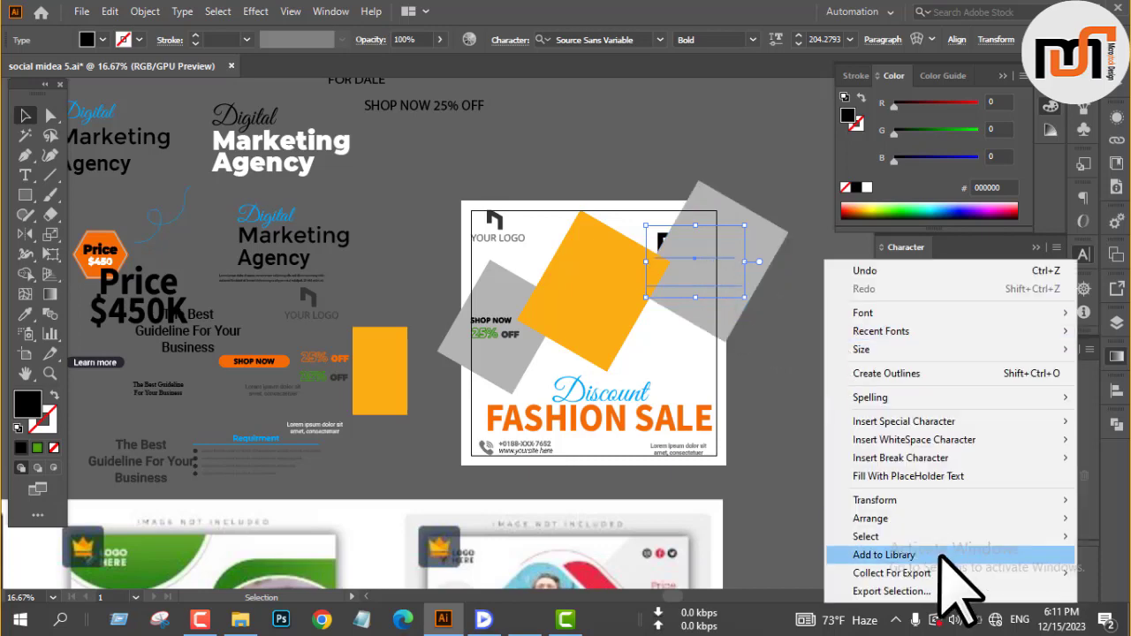
mouse_move(912, 520)
click(791, 519)
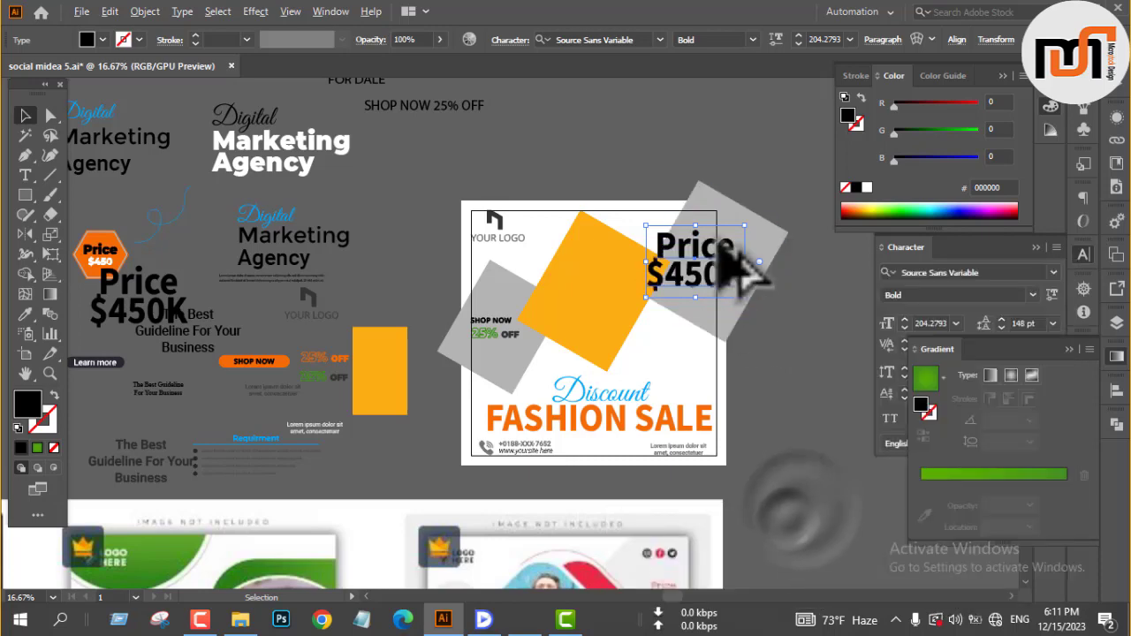
Scale down the "Price $450K" text and fit it against the margin line in the lower part of the grey rectangle.
key(ctrl+1)
scroll(433, 220, down, 2)
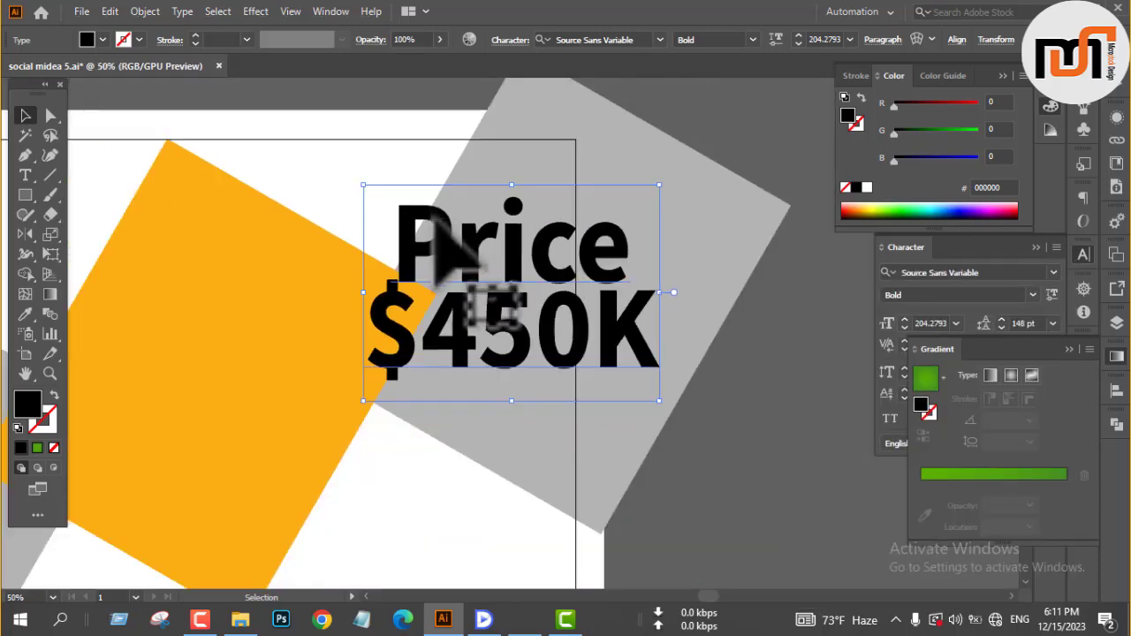
drag(661, 293, 594, 296)
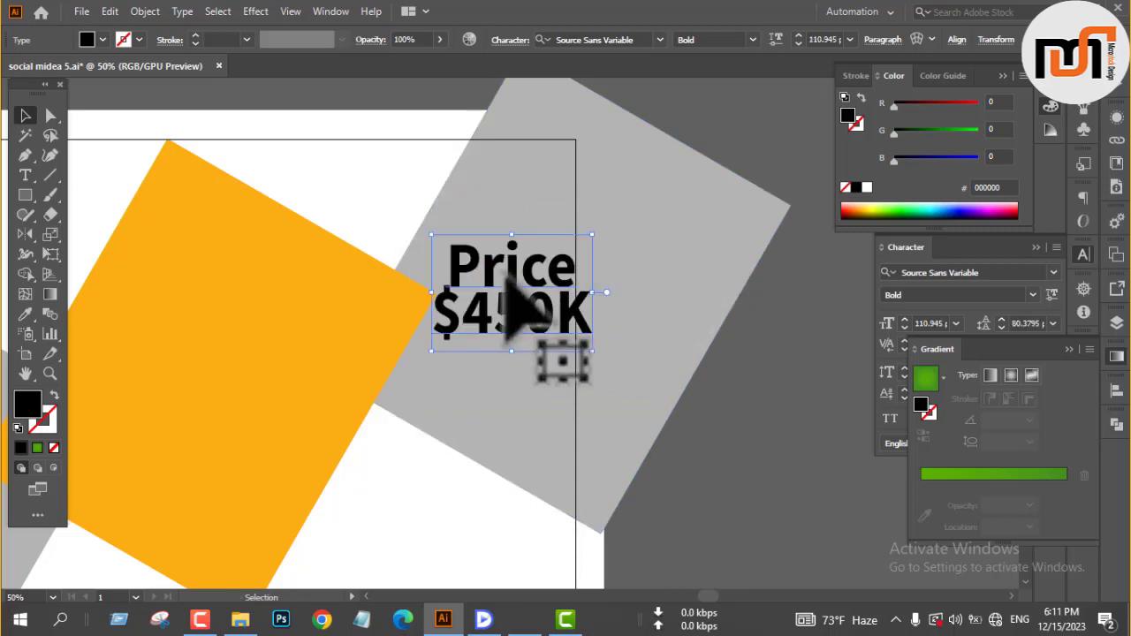
drag(502, 275, 481, 332)
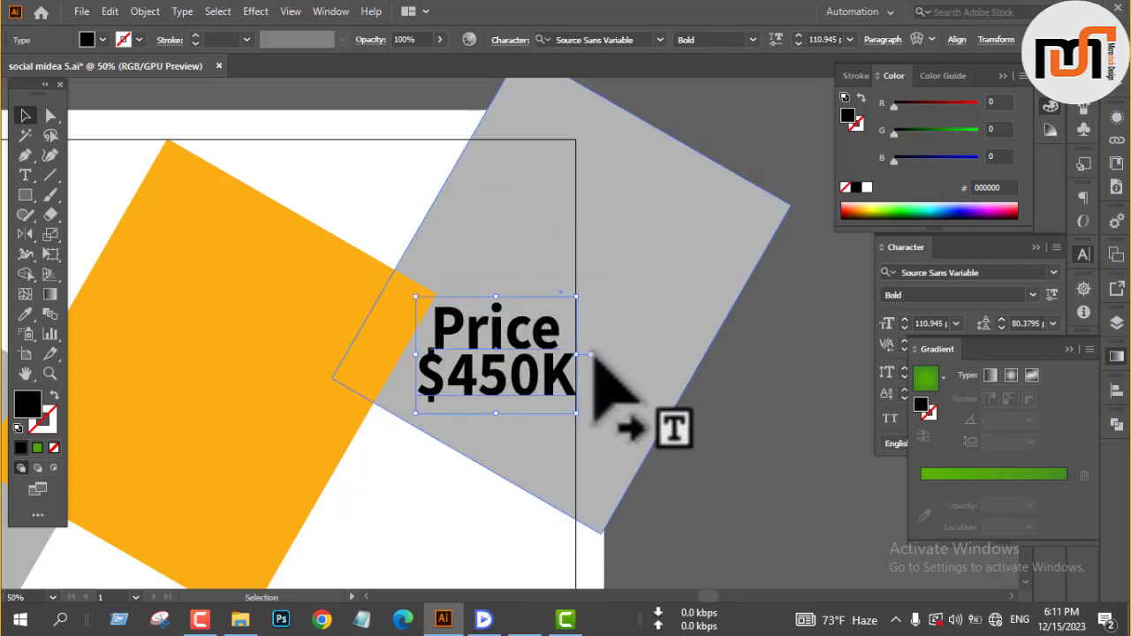
scroll(594, 362, up, 3)
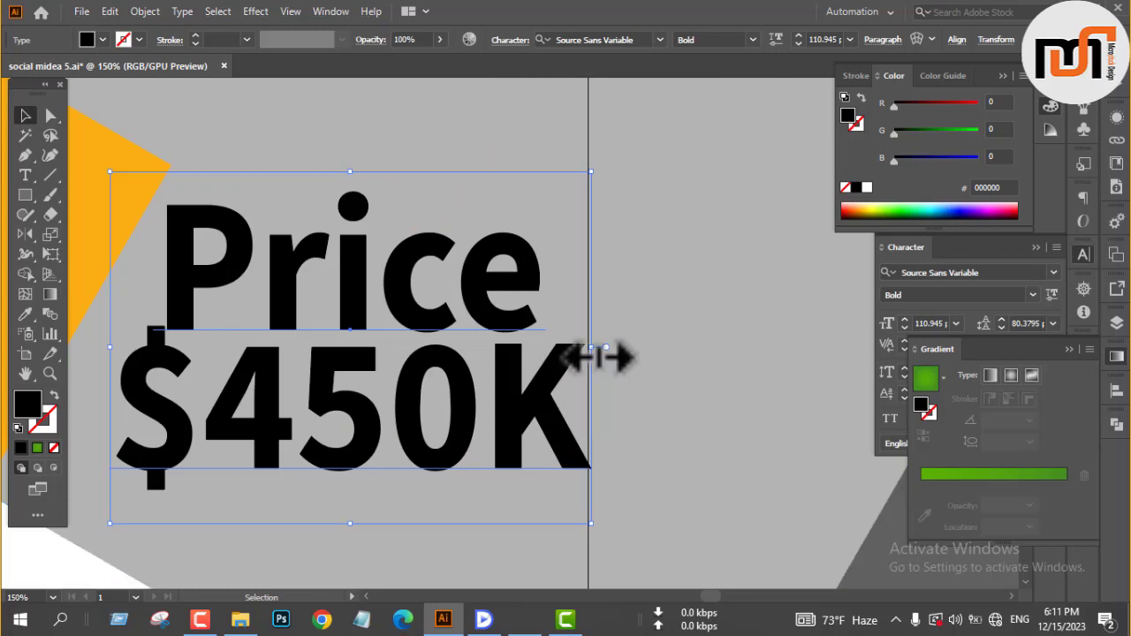
drag(594, 357, 570, 353)
Set the word "Price" above "$450K" to Regular weight at 54 pt.
double_click(449, 285)
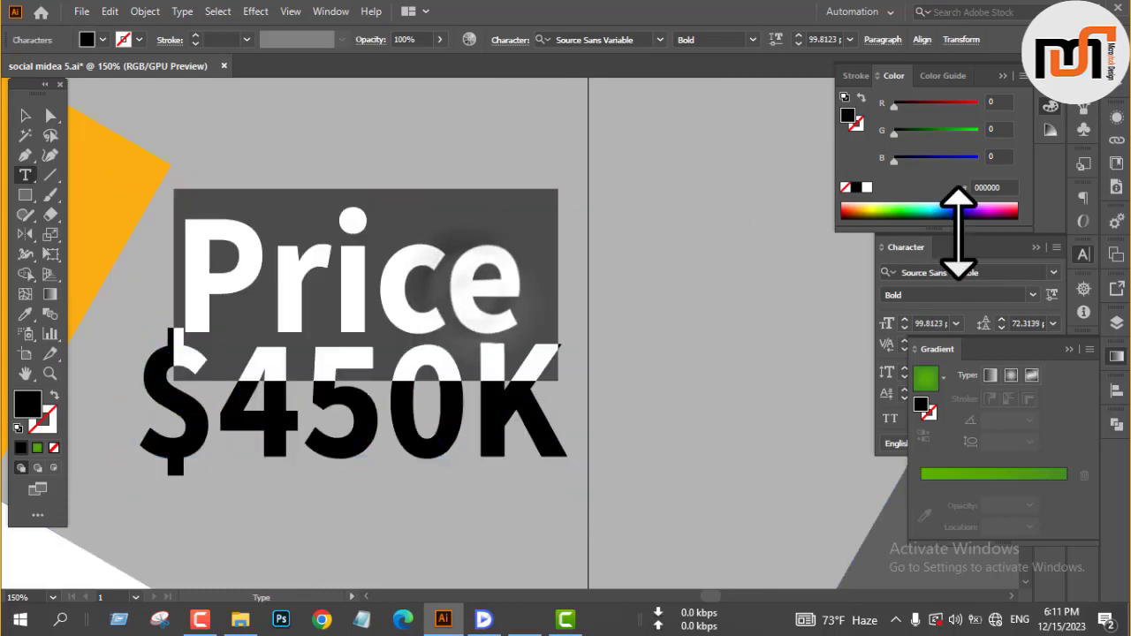
click(923, 294)
click(907, 329)
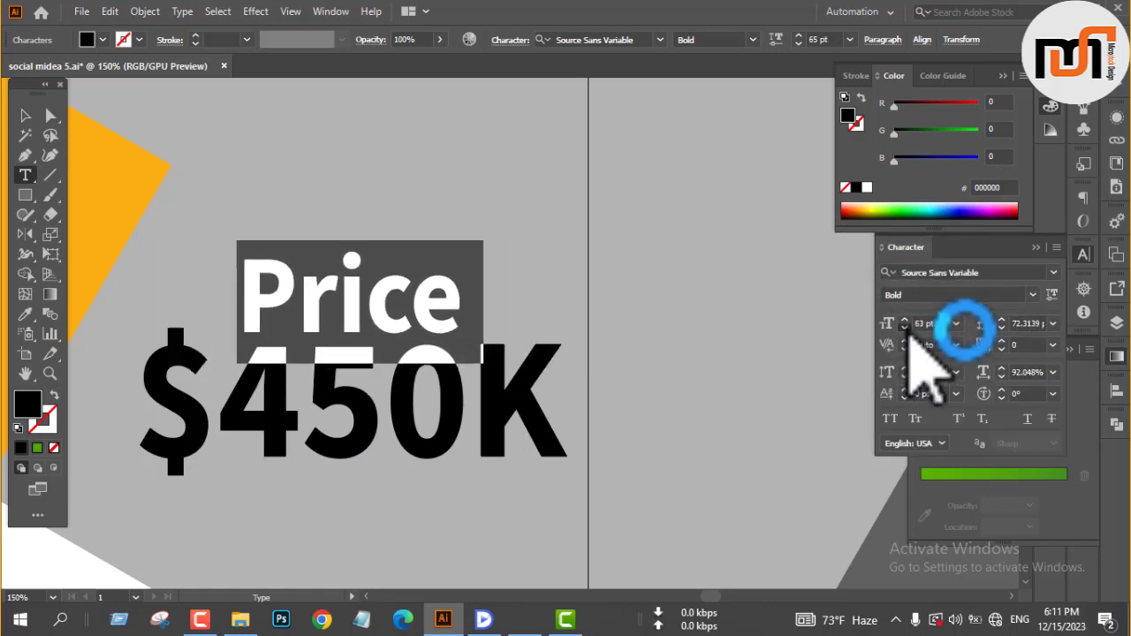
click(907, 329)
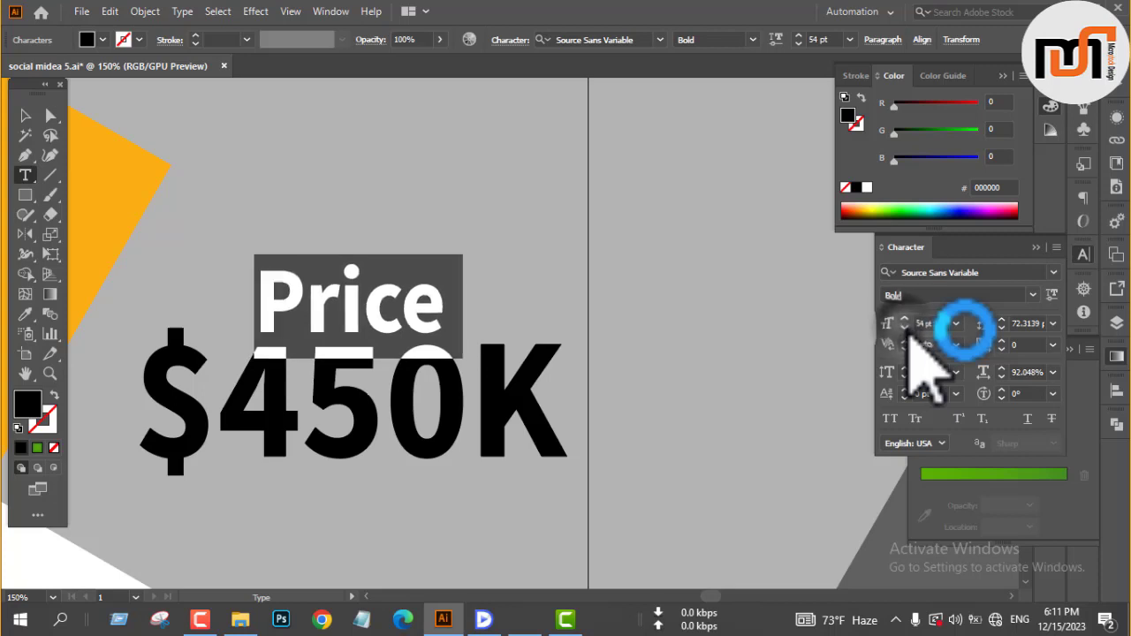
click(1033, 295)
click(939, 346)
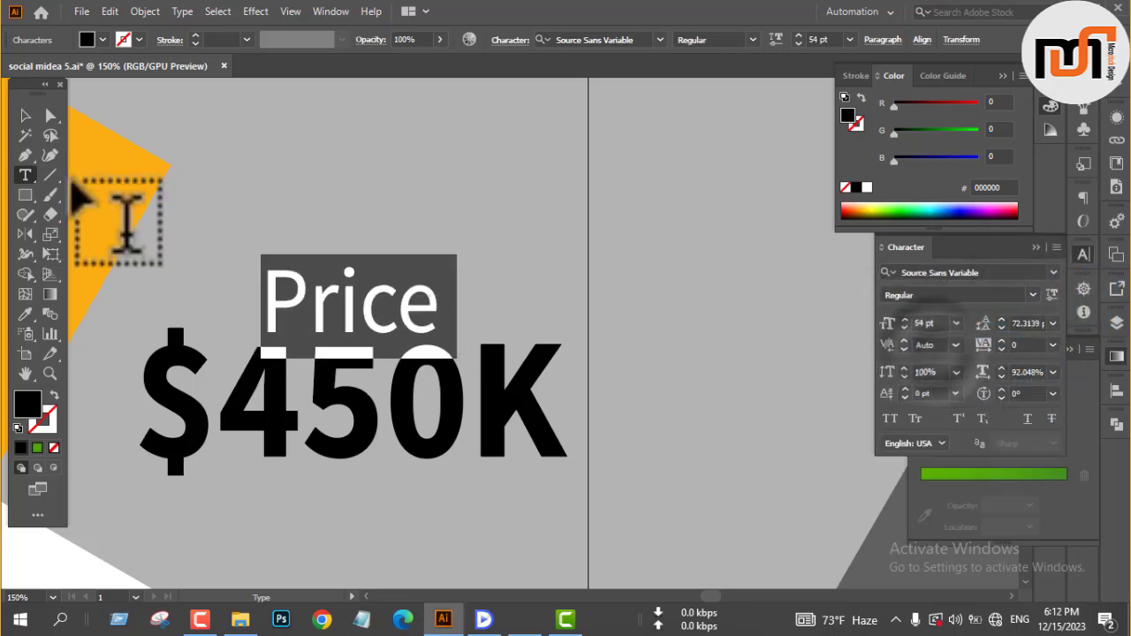
click(25, 115)
key(ctrl+0)
click(579, 341)
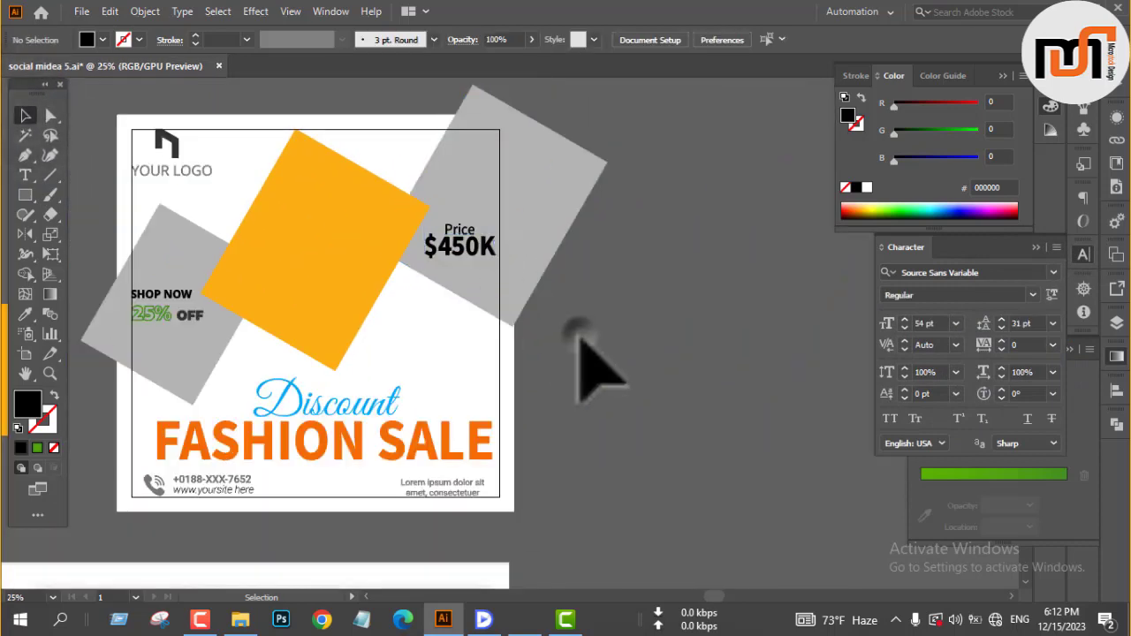
Increase the leading of the "$450K" line to separate it from the word "Price" above.
scroll(516, 243, up, 4)
double_click(465, 232)
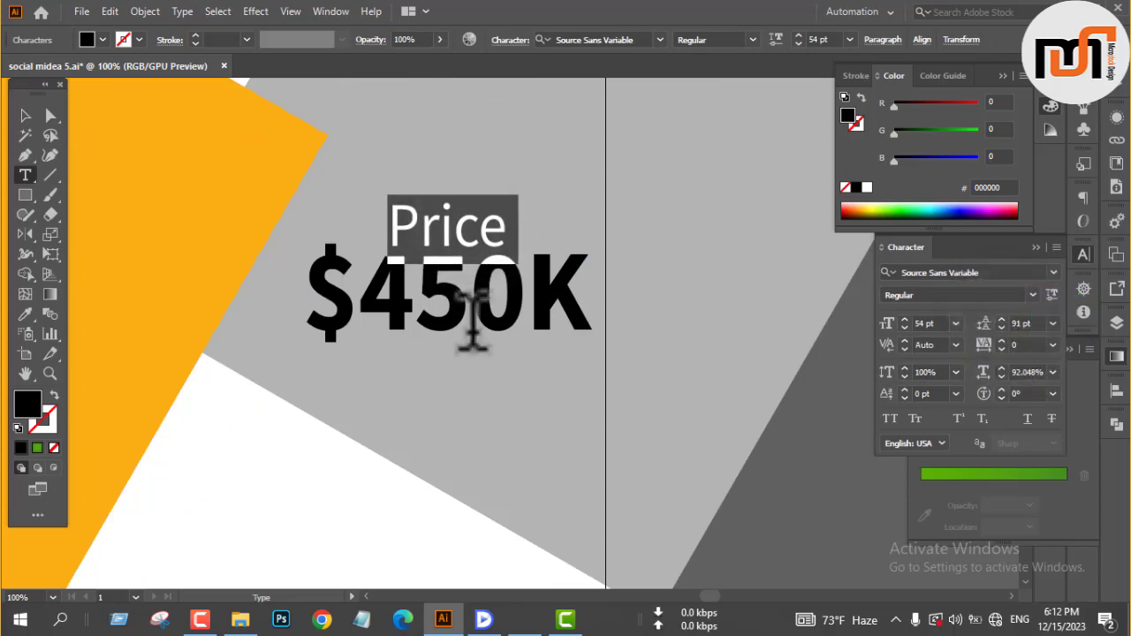
double_click(545, 285)
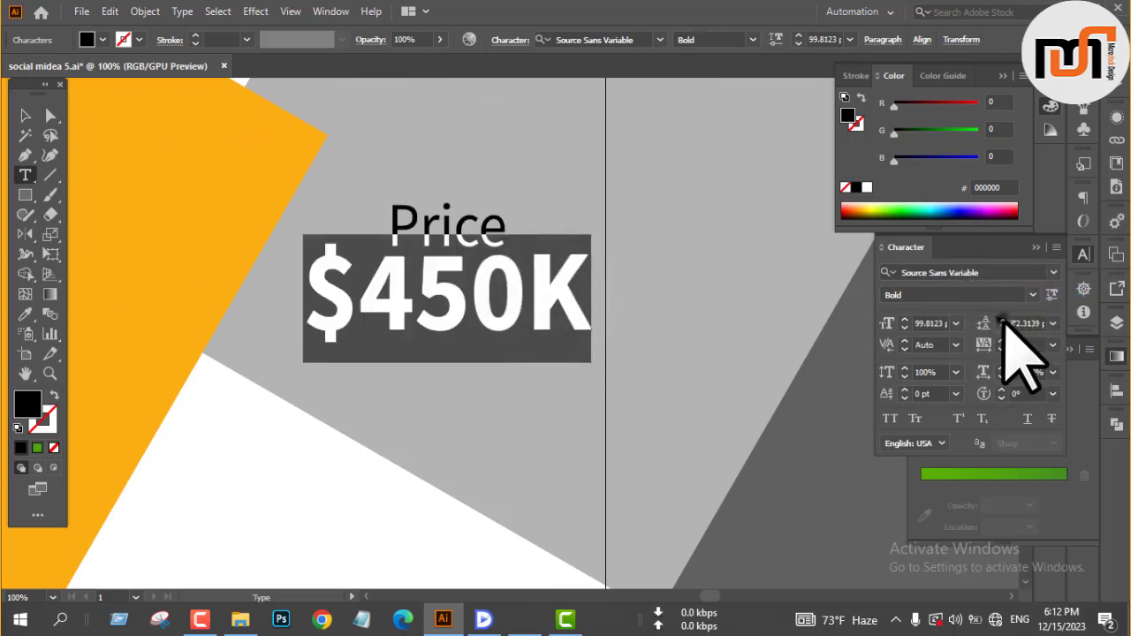
click(25, 115)
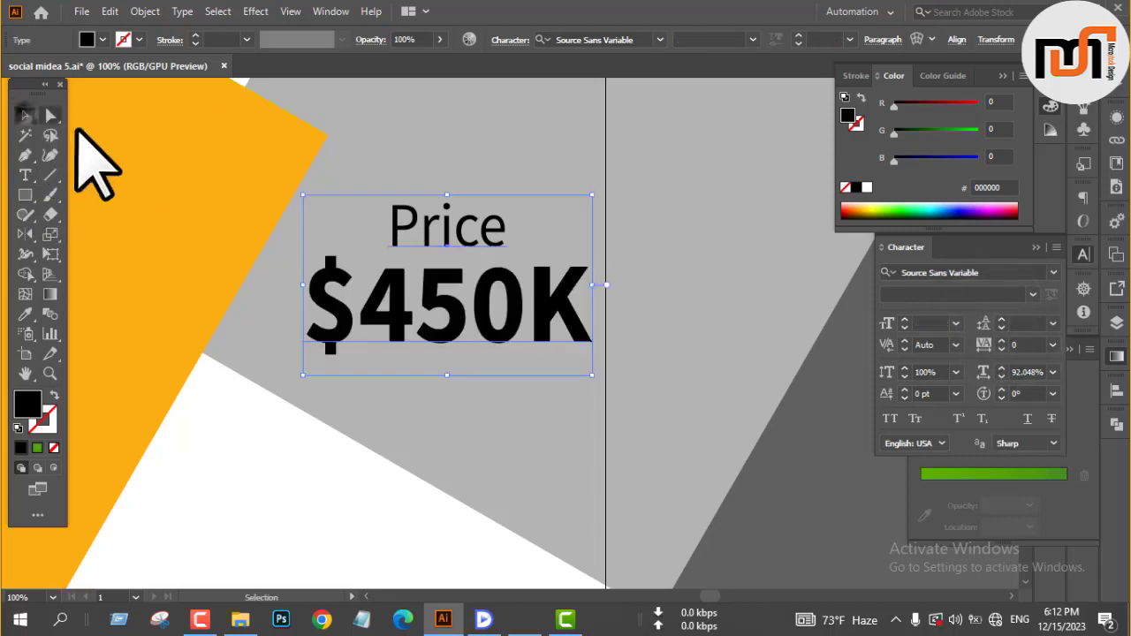
Place a copy of the restyled "Price $450K" text among the spare text elements beside the artboard.
scroll(305, 274, down, 3)
scroll(311, 272, down, 1)
drag(454, 298, 677, 294)
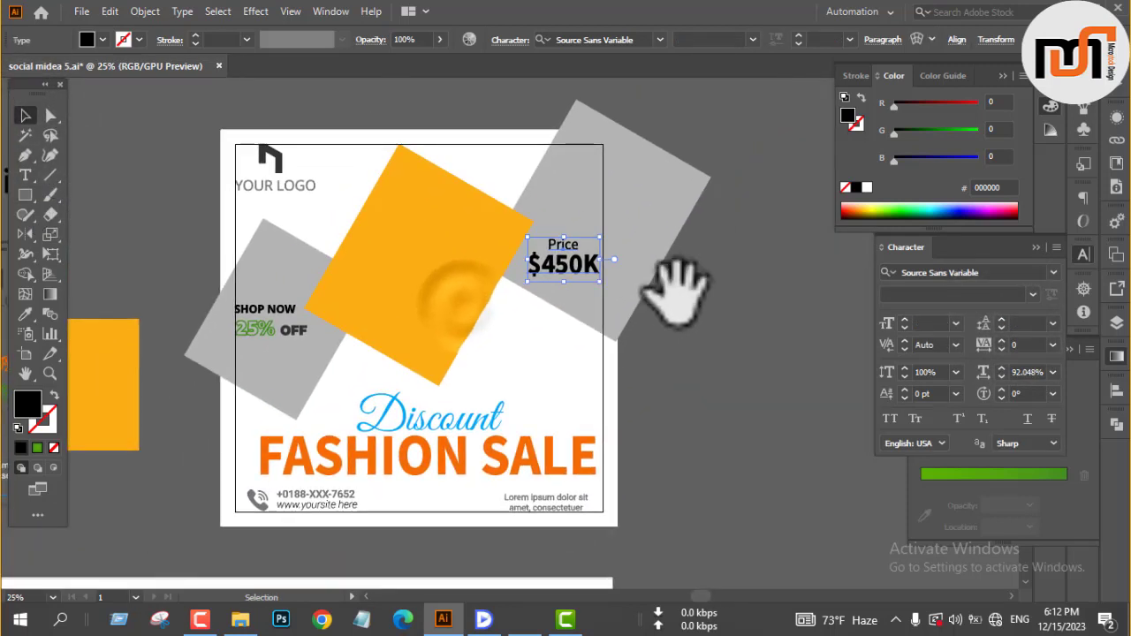
right_click(677, 294)
click(727, 373)
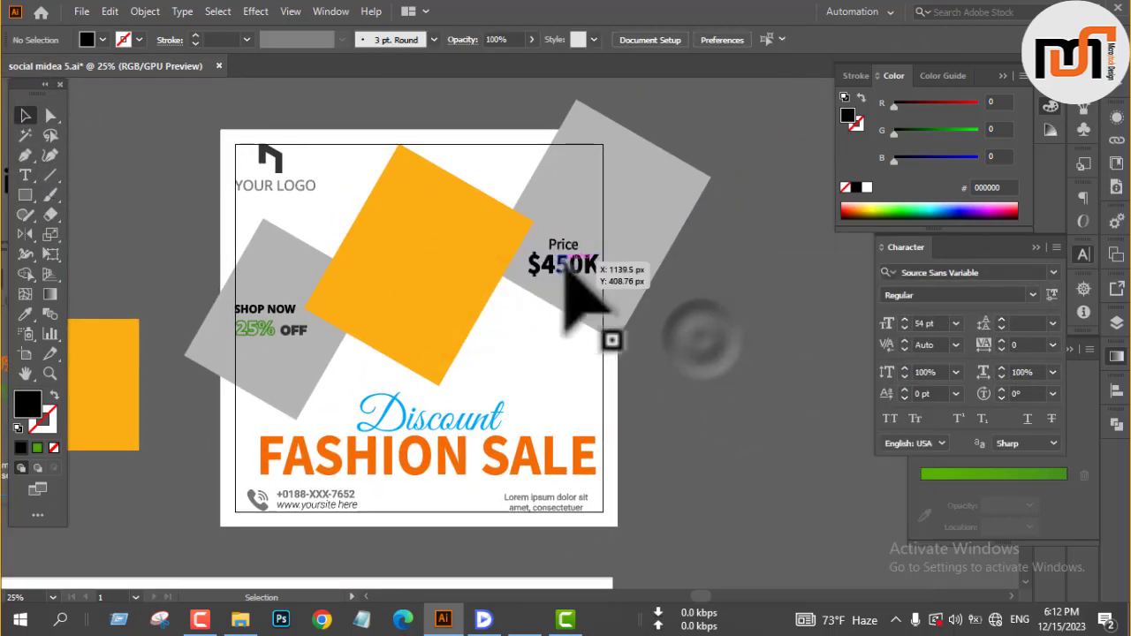
drag(563, 267, 138, 182)
click(144, 193)
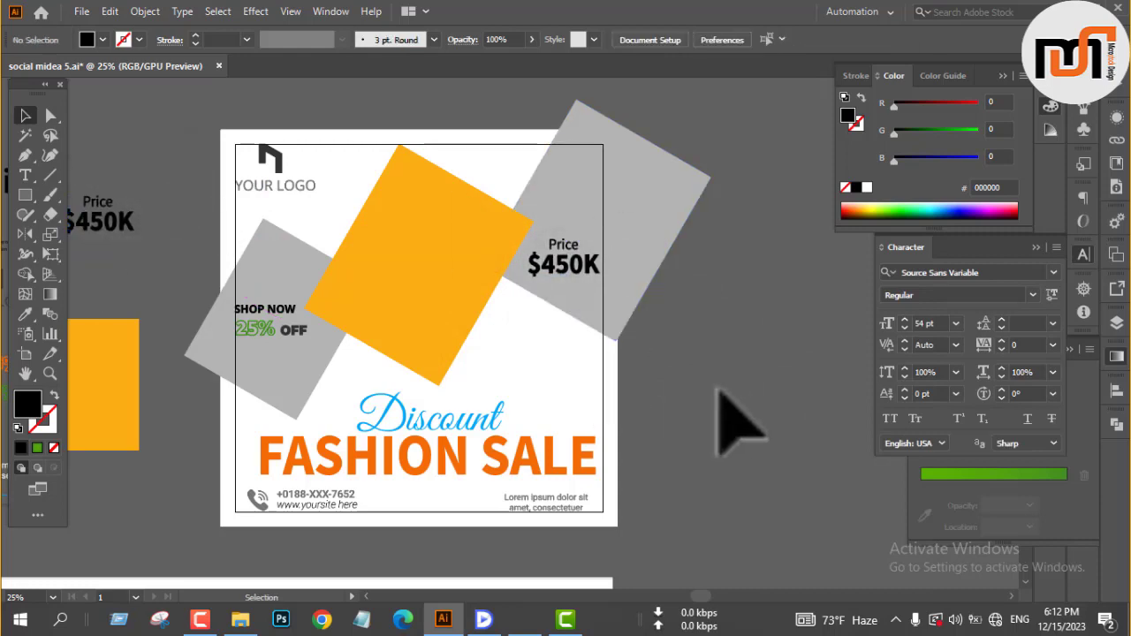
Recolour the orange tilted rectangle with the red sampled from the "New Arrival Fashion Sale" reference design.
scroll(588, 325, down, 3)
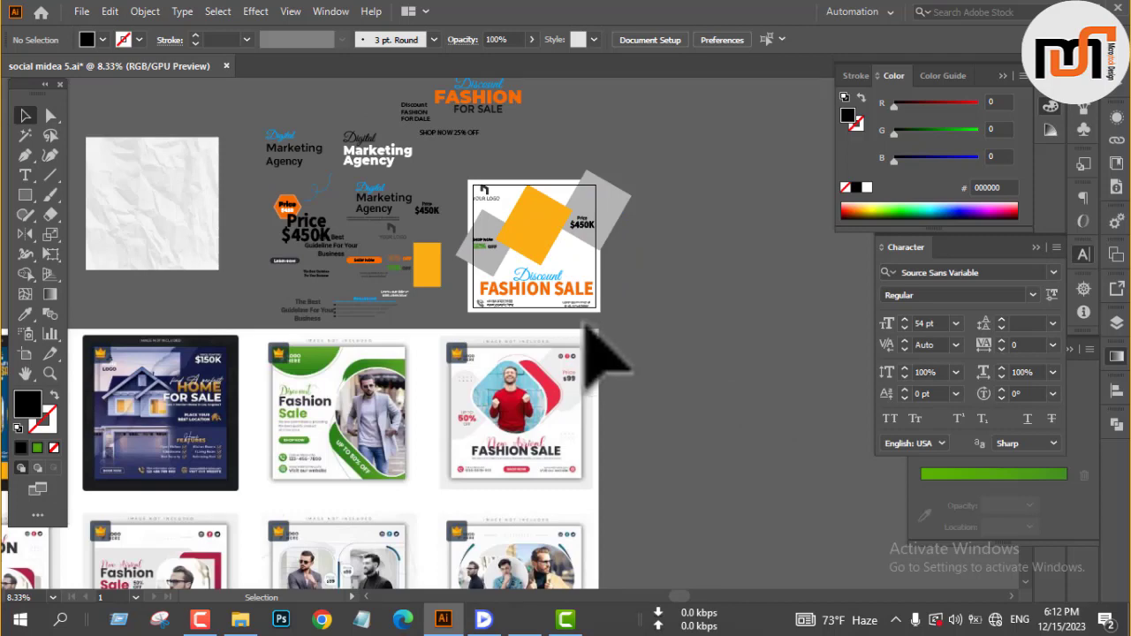
scroll(551, 314, up, 3)
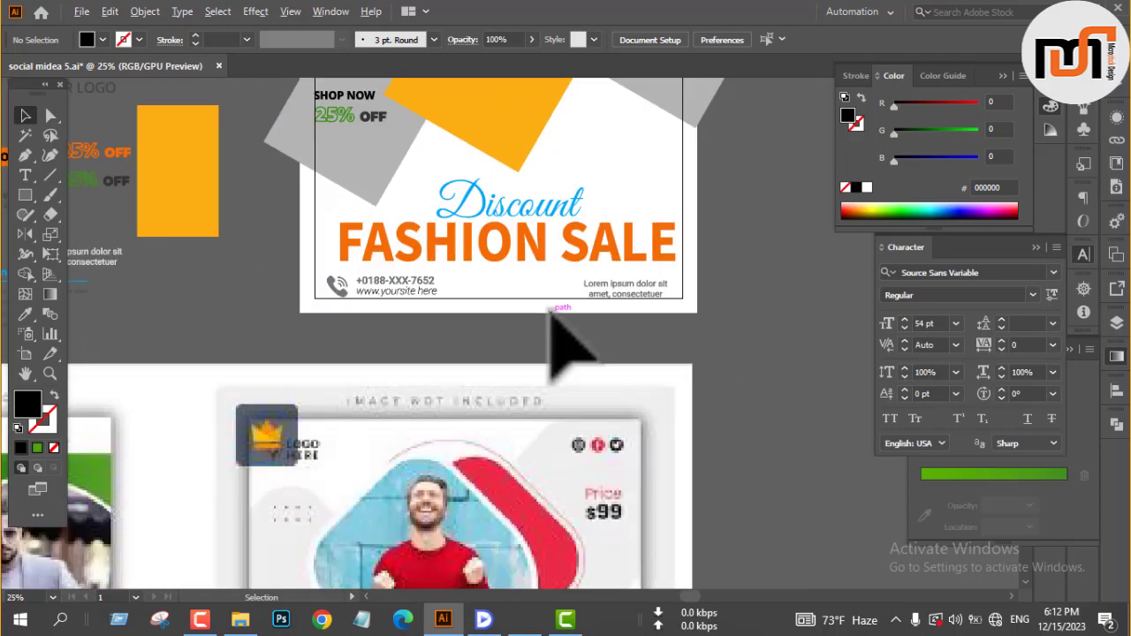
scroll(550, 312, down, 1)
scroll(566, 341, up, 1)
click(520, 230)
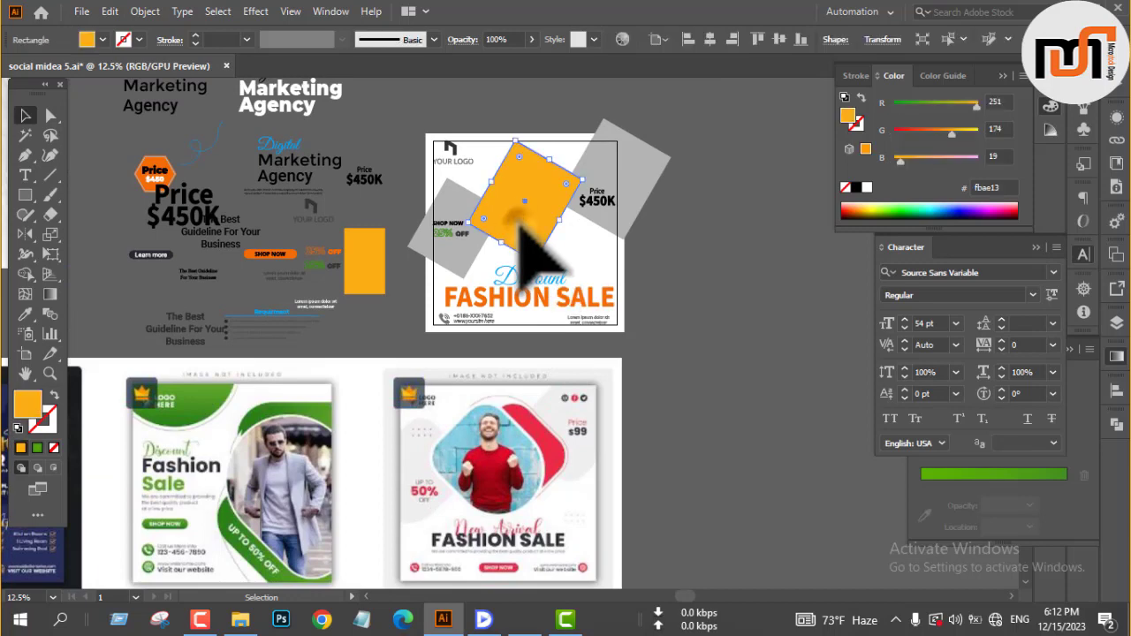
key(i)
click(550, 448)
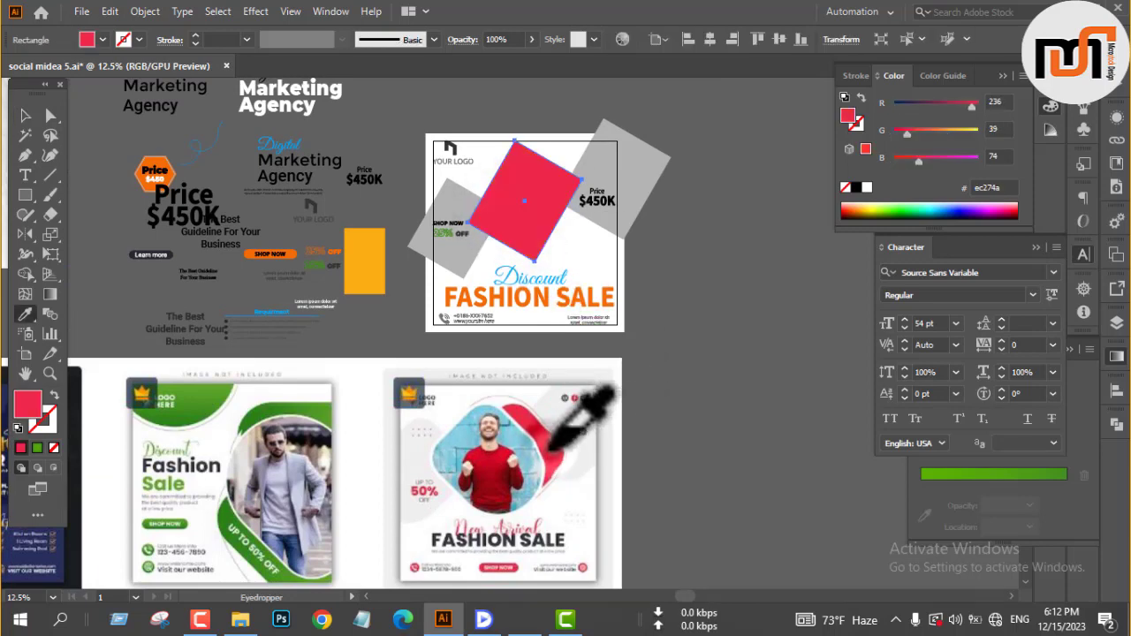
key(v)
click(818, 398)
Recolour the word "Discount" with the red sampled from the tilted rectangle.
scroll(528, 299, up, 1)
scroll(535, 317, up, 1)
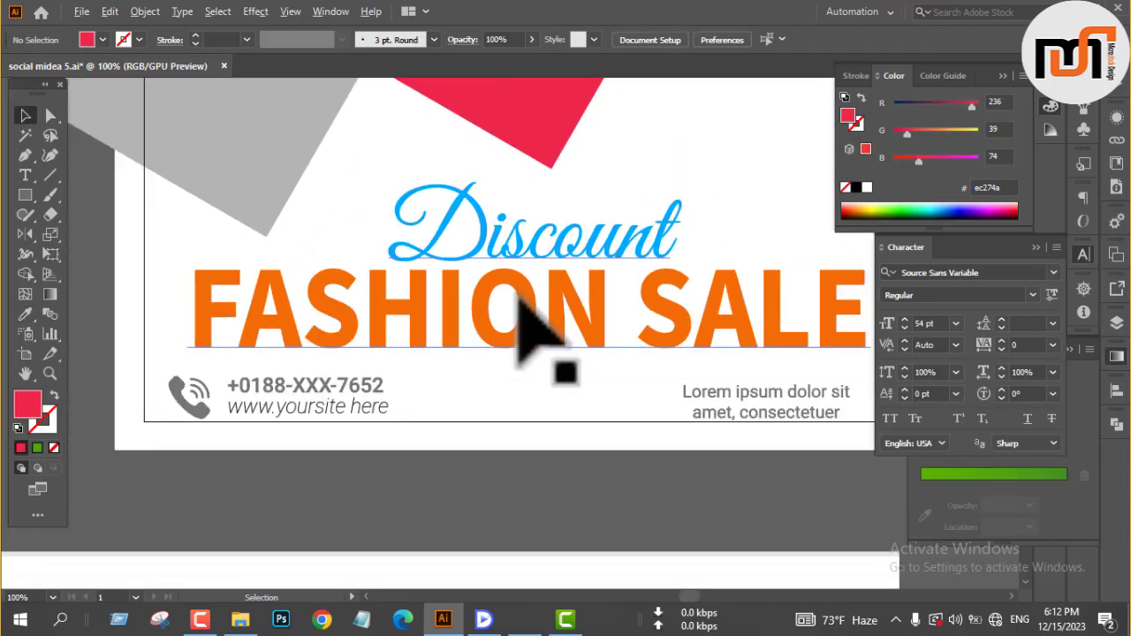
double_click(531, 248)
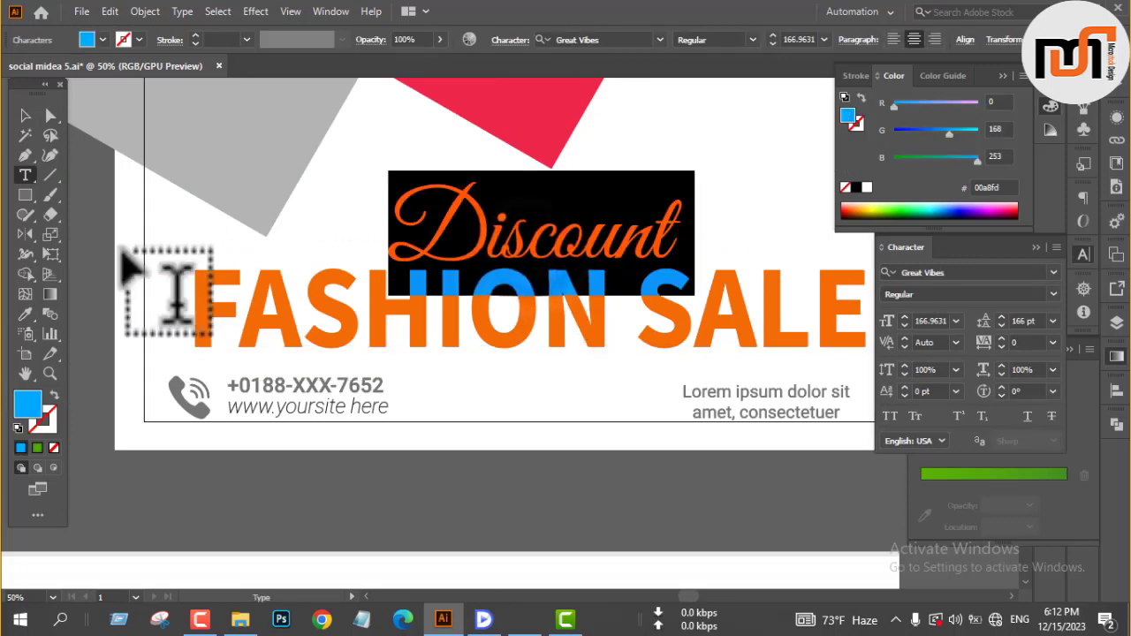
click(25, 315)
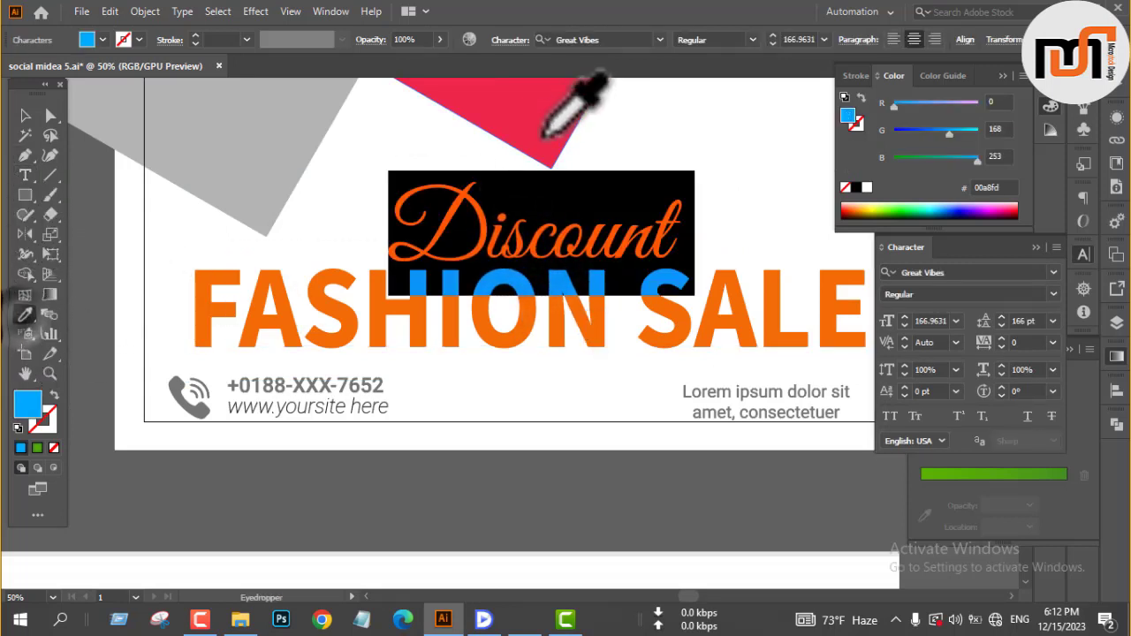
click(544, 111)
click(25, 115)
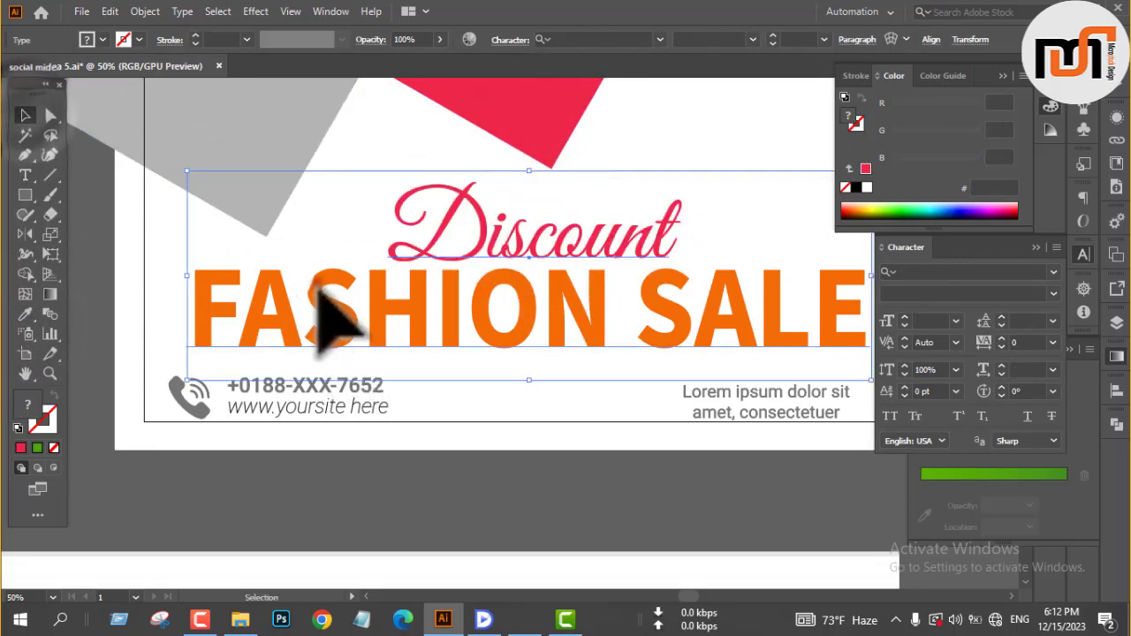
Change the fill of the "FASHION SALE" heading line to dark grey 333333.
triple_click(317, 292)
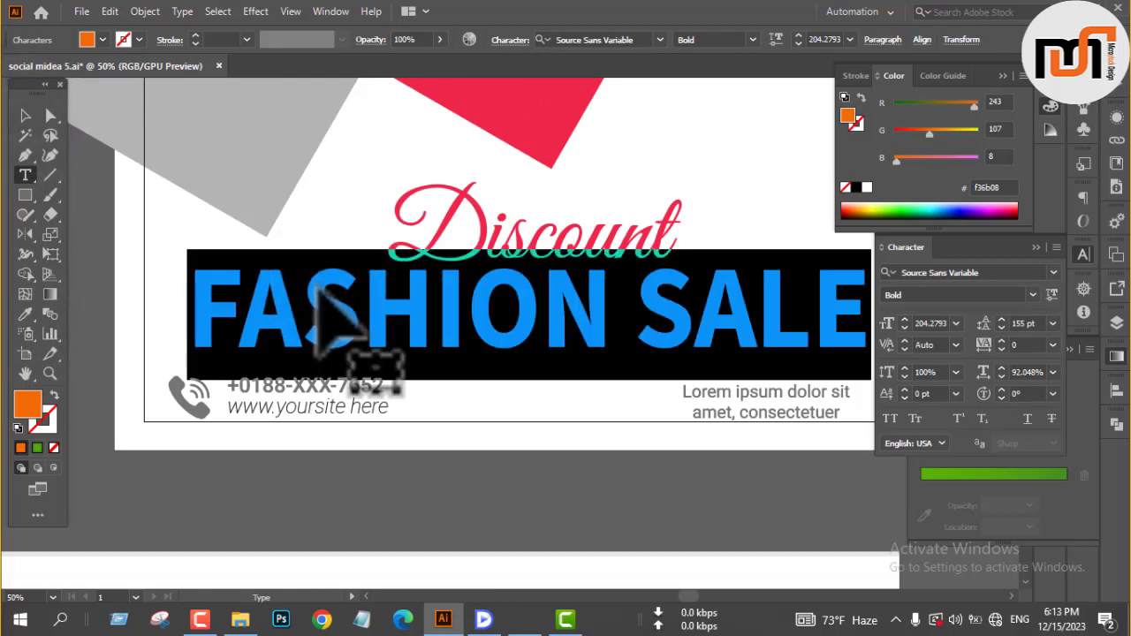
click(94, 39)
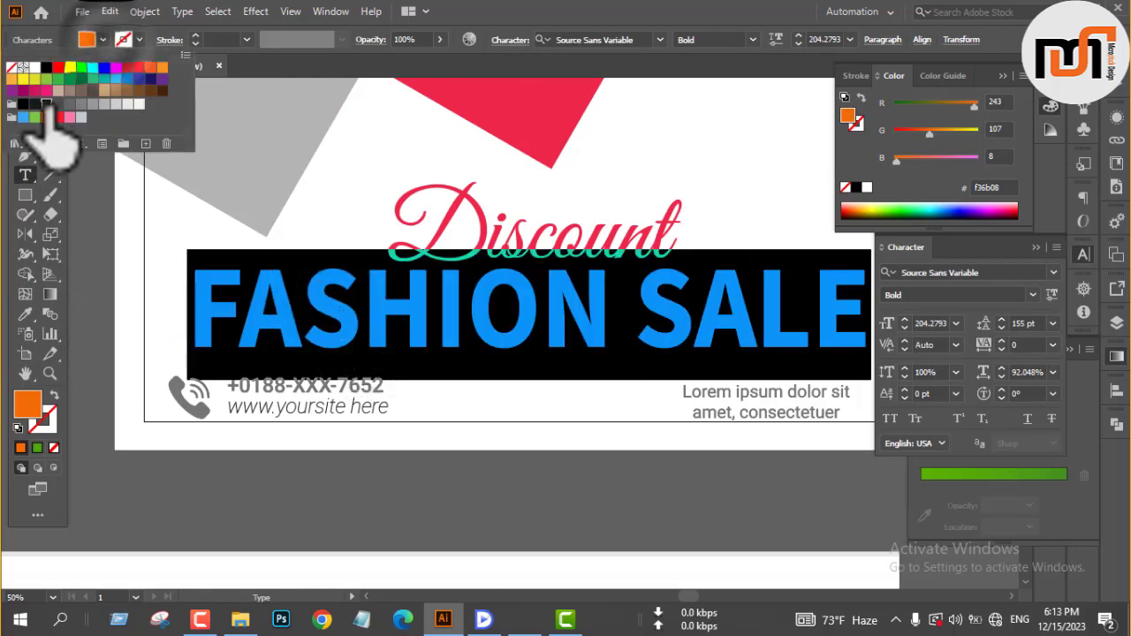
click(36, 97)
click(25, 115)
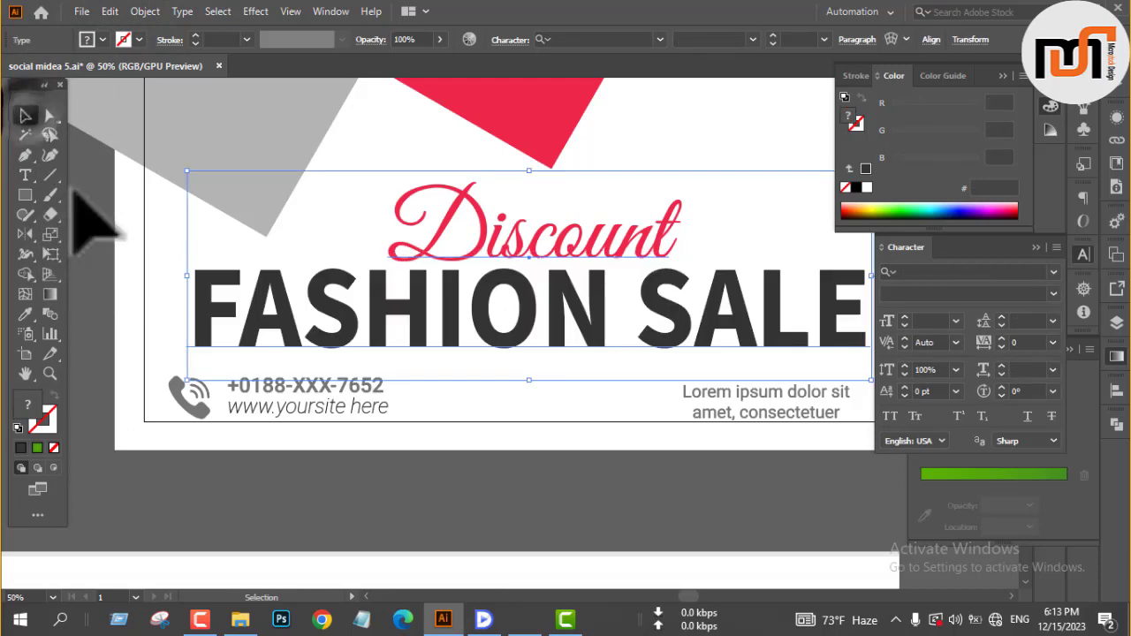
click(88, 225)
Try to recolour the phone icon with the tilted rectangle's red, then undo the colour change.
scroll(145, 283, down, 3)
scroll(185, 342, down, 2)
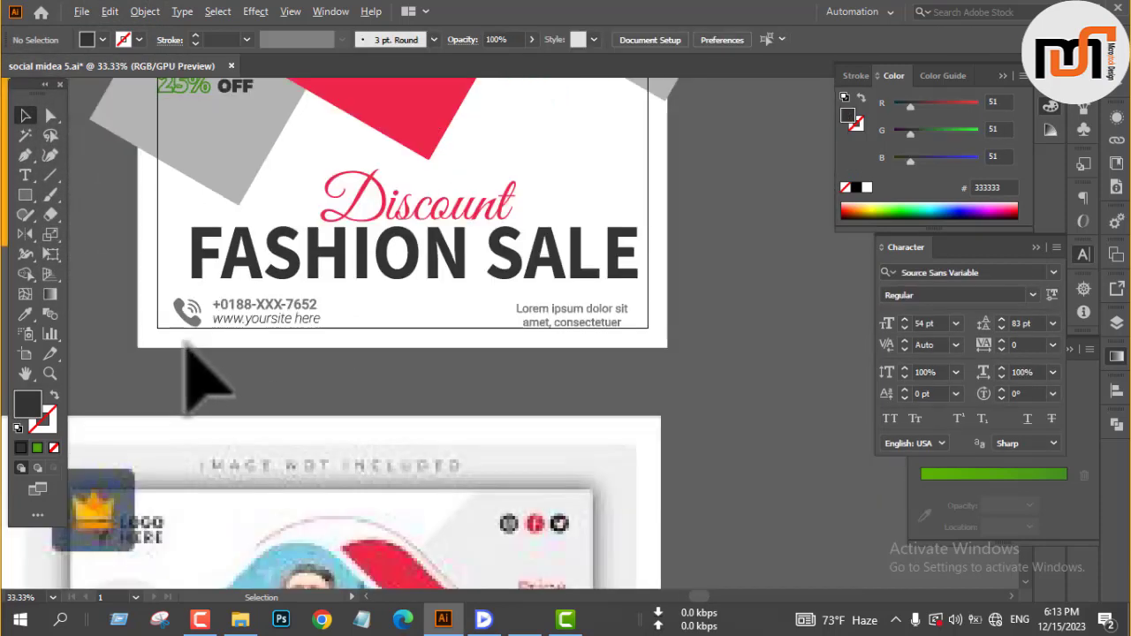
scroll(245, 326, up, 1)
scroll(244, 326, up, 2)
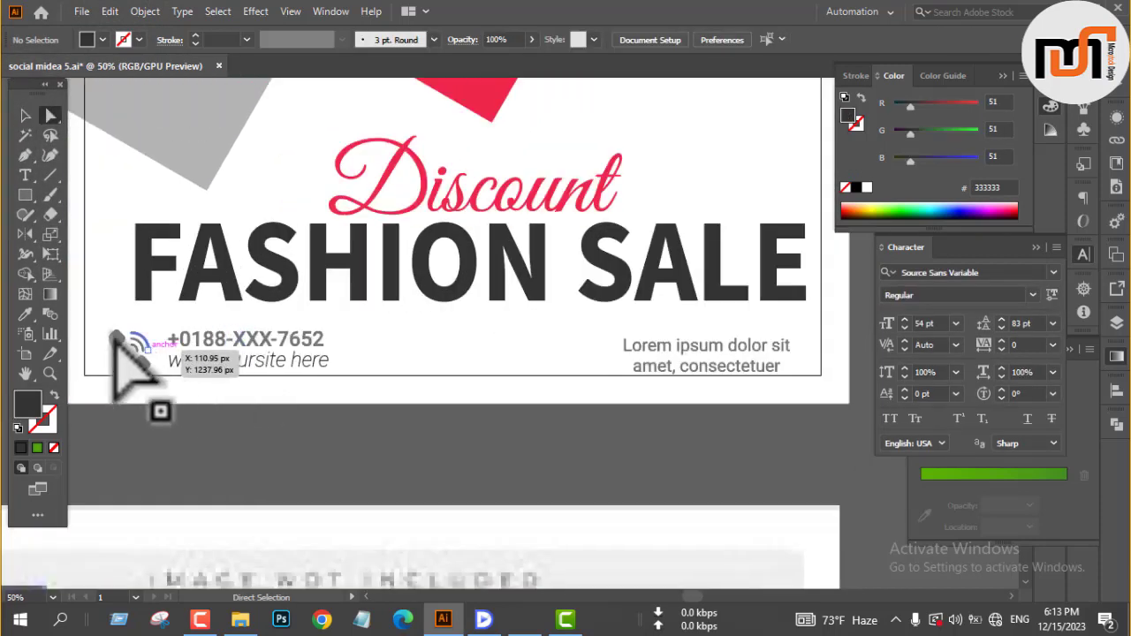
key(a)
drag(160, 382, 162, 389)
key(i)
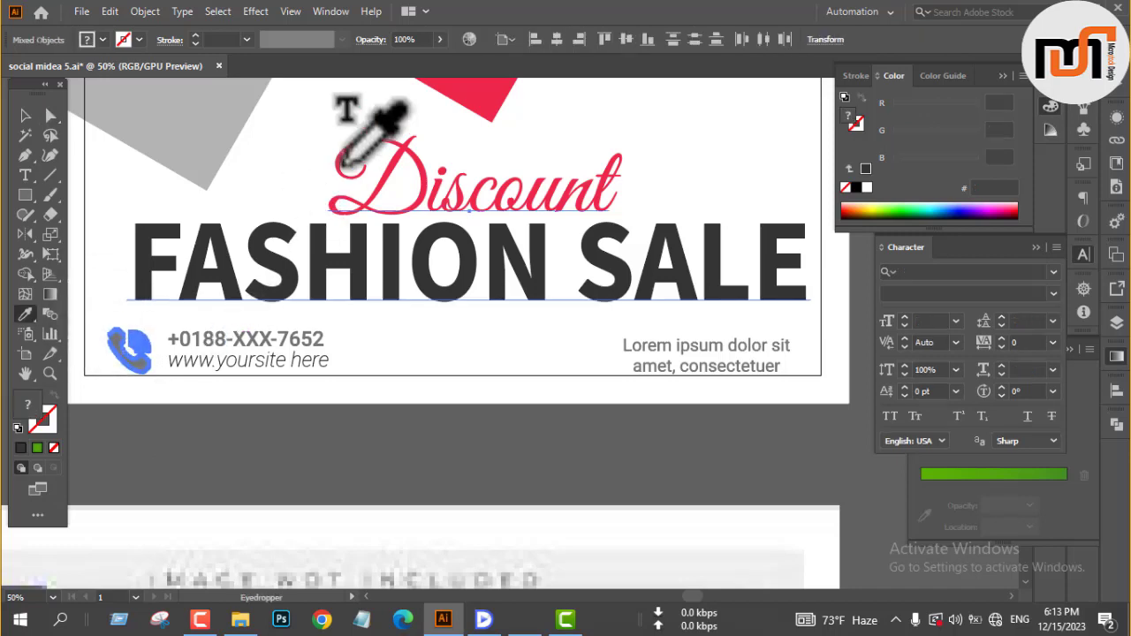
click(481, 90)
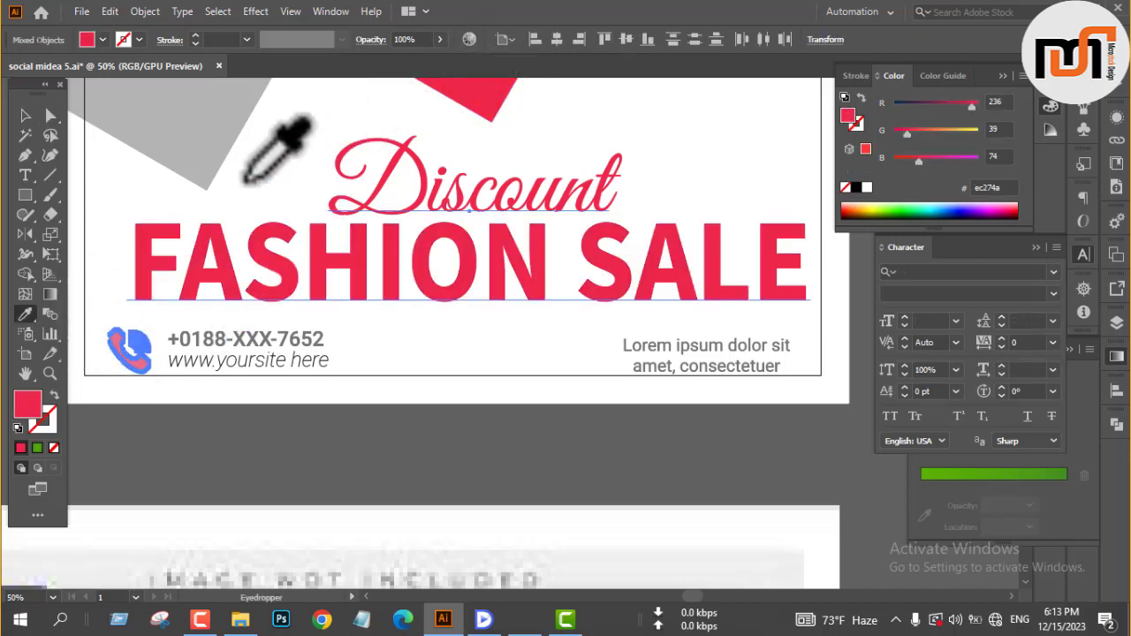
key(ctrl+z)
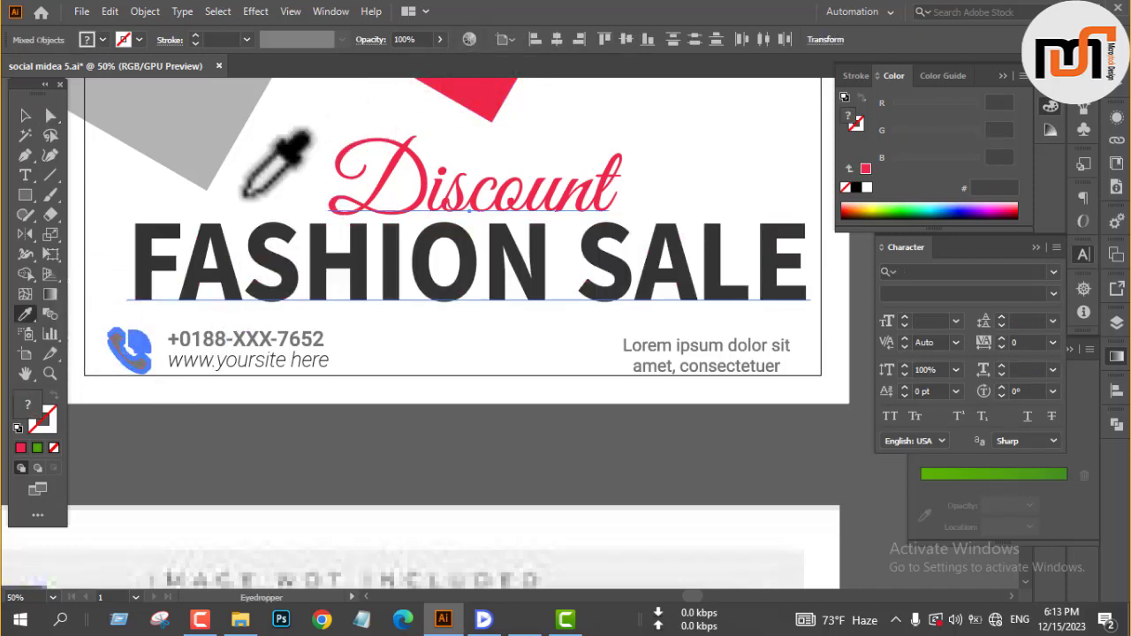
key(v)
click(178, 431)
Move the "Discount FASHION SALE" heading up, clear of the phone icon and contact details.
key(a)
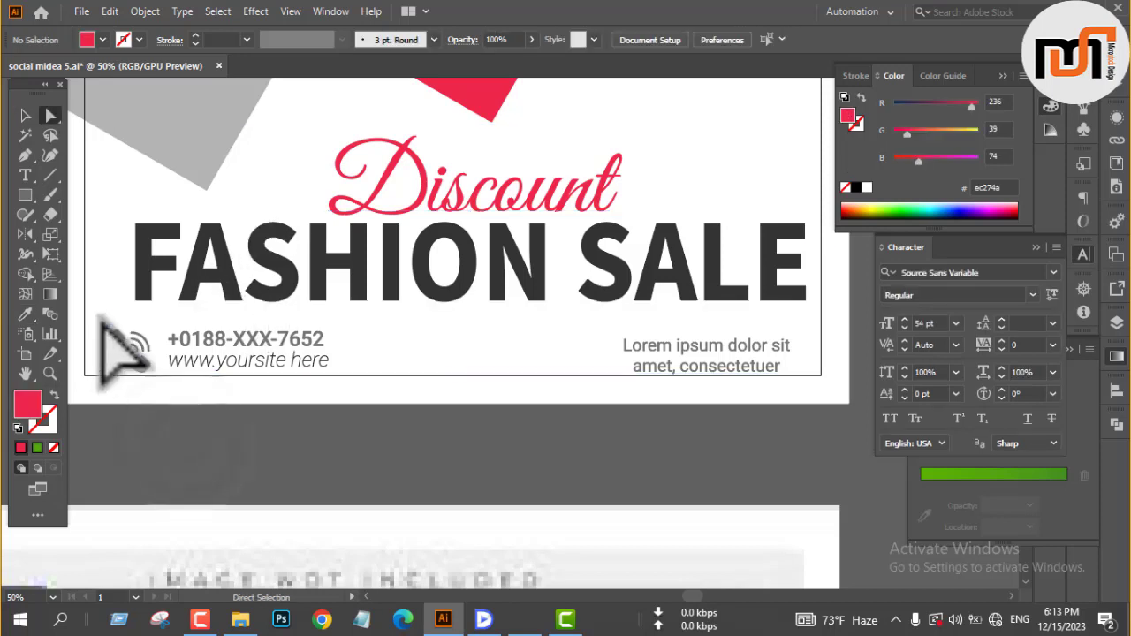
drag(99, 316, 159, 402)
drag(95, 333, 163, 382)
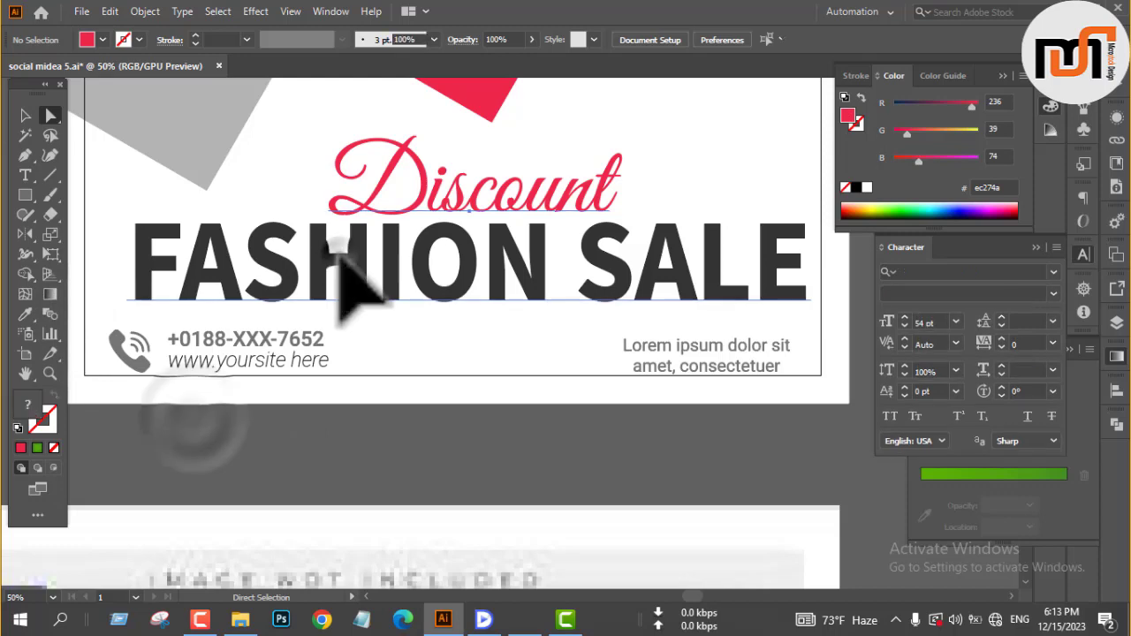
drag(353, 278, 358, 234)
click(253, 472)
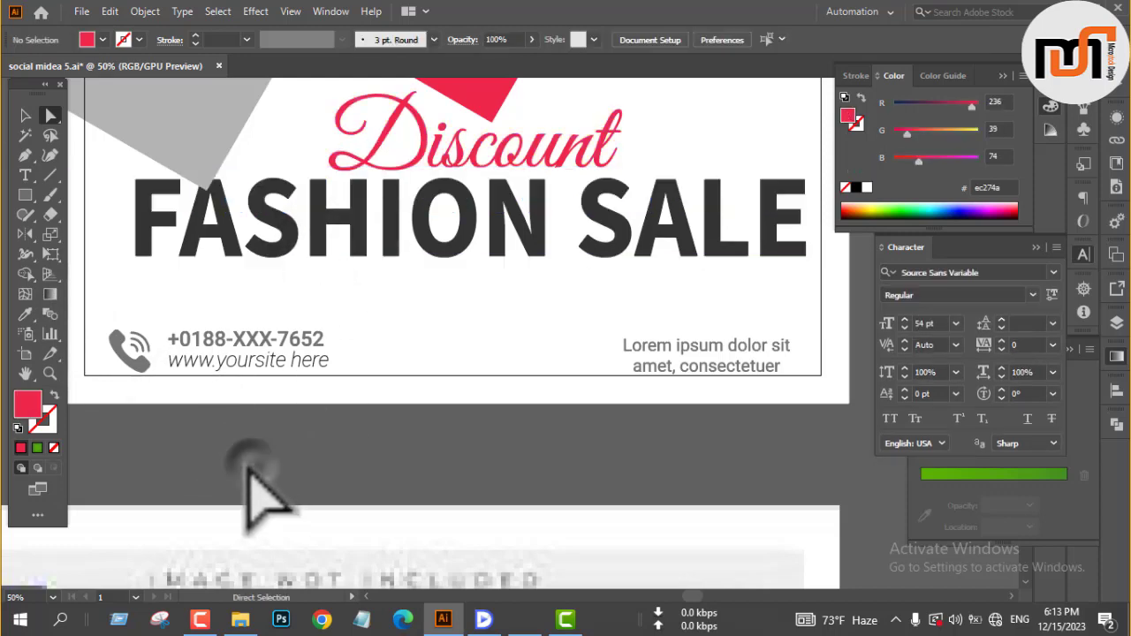
Recolour the phone icon beside the contact details with the red sampled from the tilted rectangle.
click(152, 393)
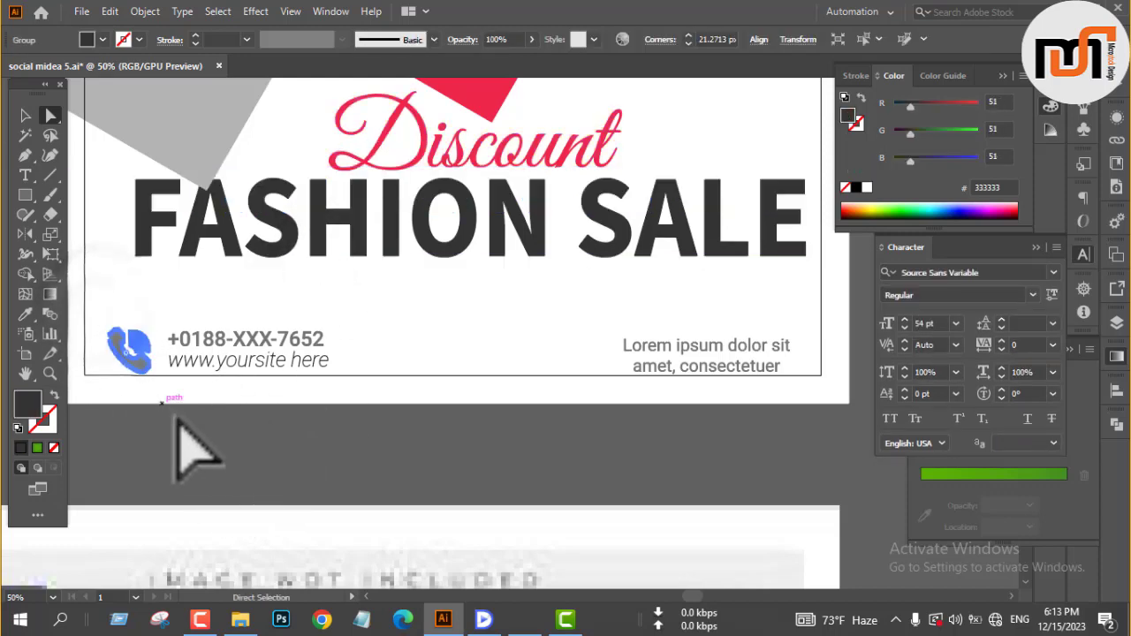
scroll(221, 450, up, 3)
key(i)
click(477, 131)
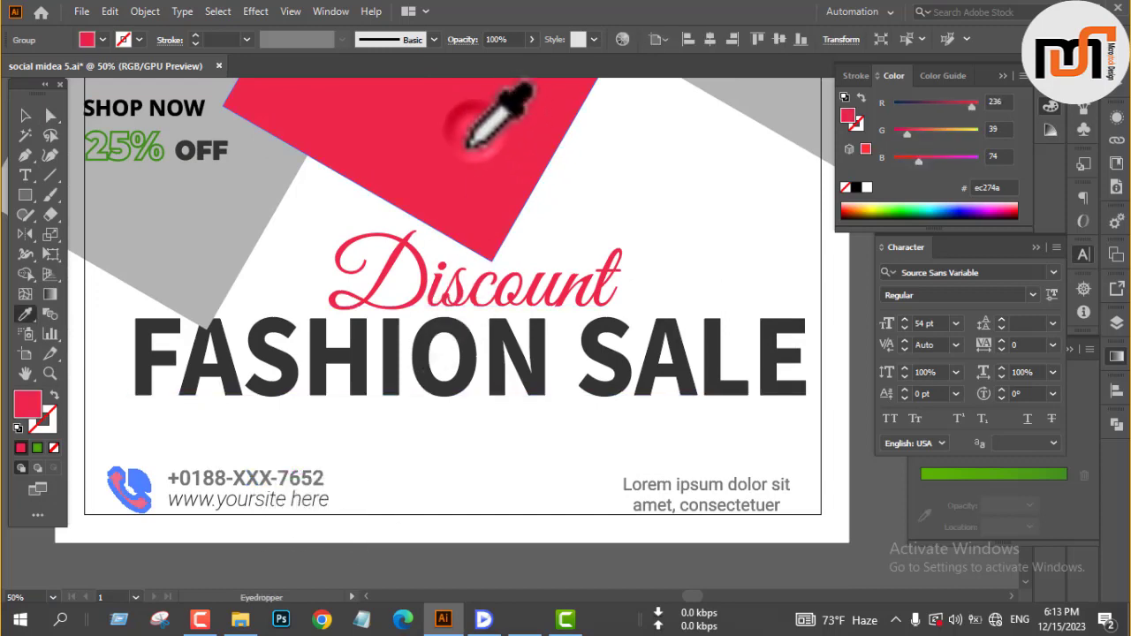
key(v)
scroll(345, 372, down, 3)
click(323, 462)
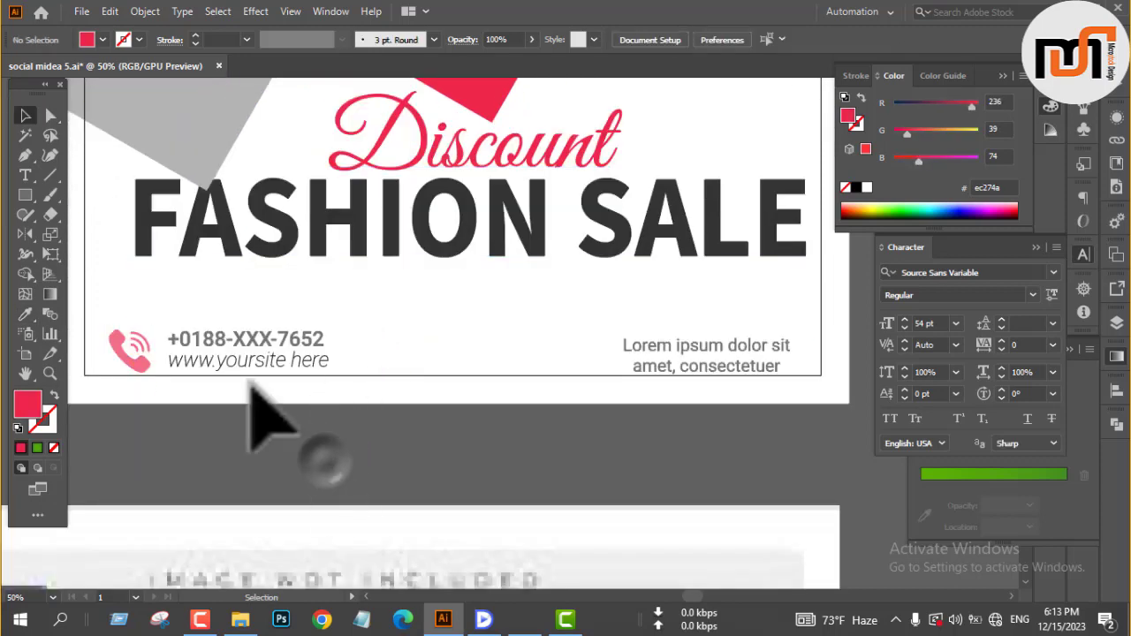
Set the phone icon's opacity to 100%.
key(a)
drag(157, 400, 159, 402)
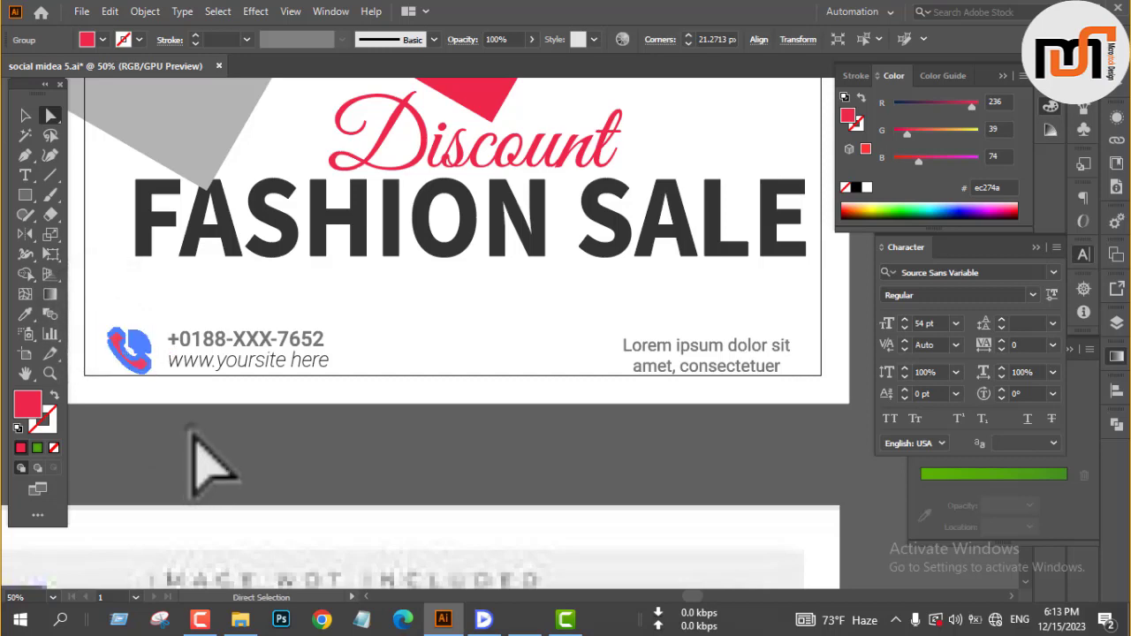
click(193, 433)
Align the phone and website contact group to the left and bottom edges of the margin frame.
key(v)
click(246, 332)
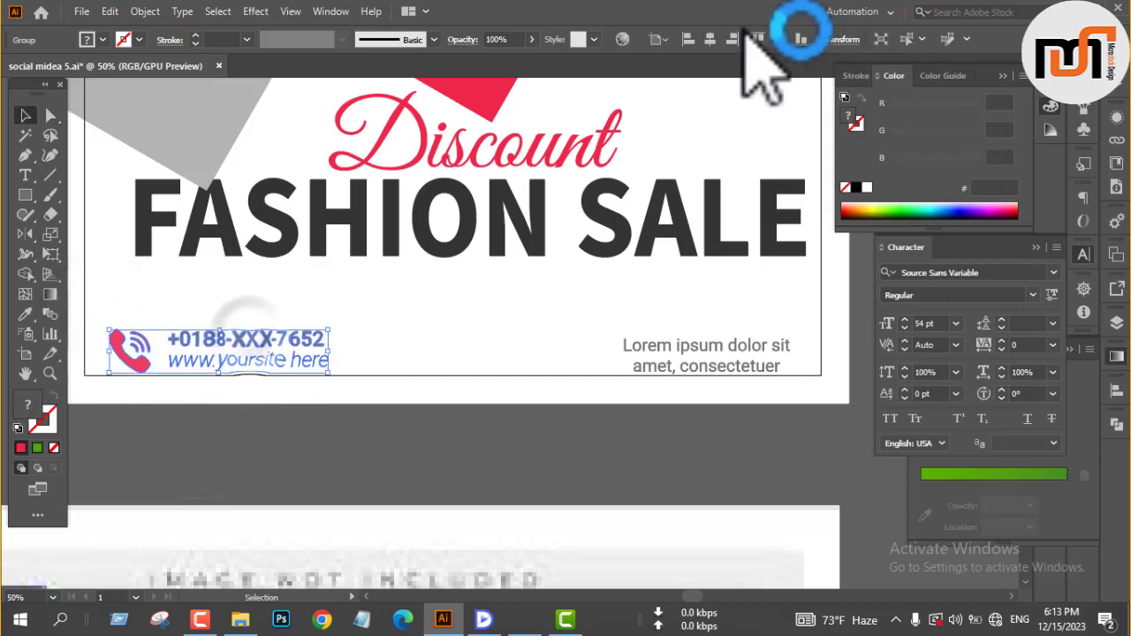
click(686, 39)
click(487, 451)
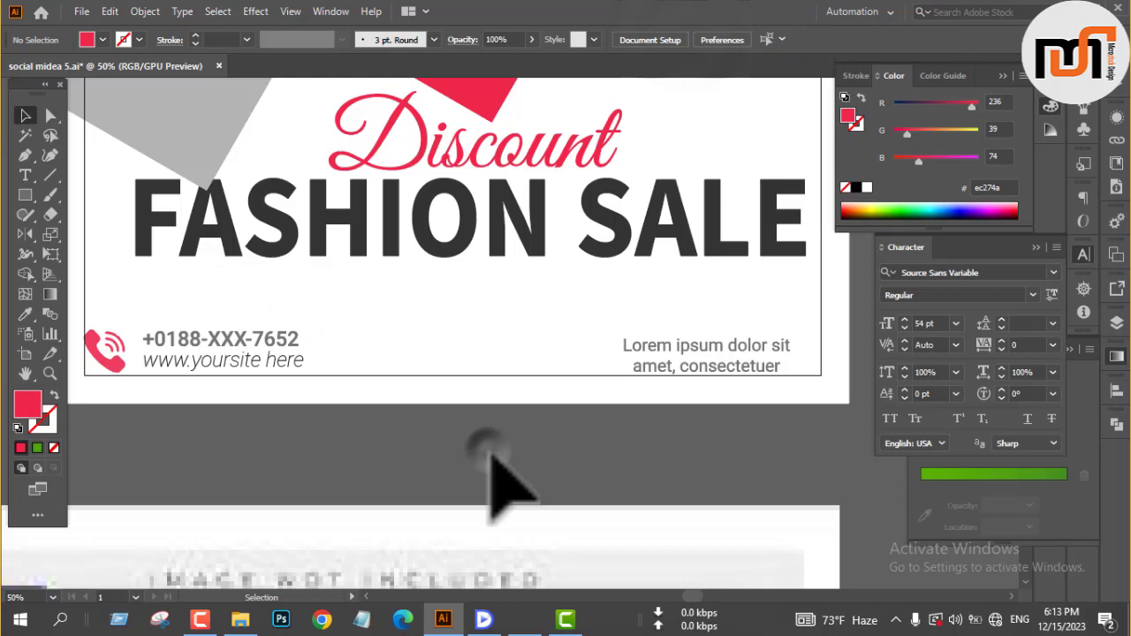
click(271, 345)
click(800, 39)
Align the two-line "Lorem ipsum" text to the right edge of the margin frame.
drag(695, 450, 717, 378)
click(732, 38)
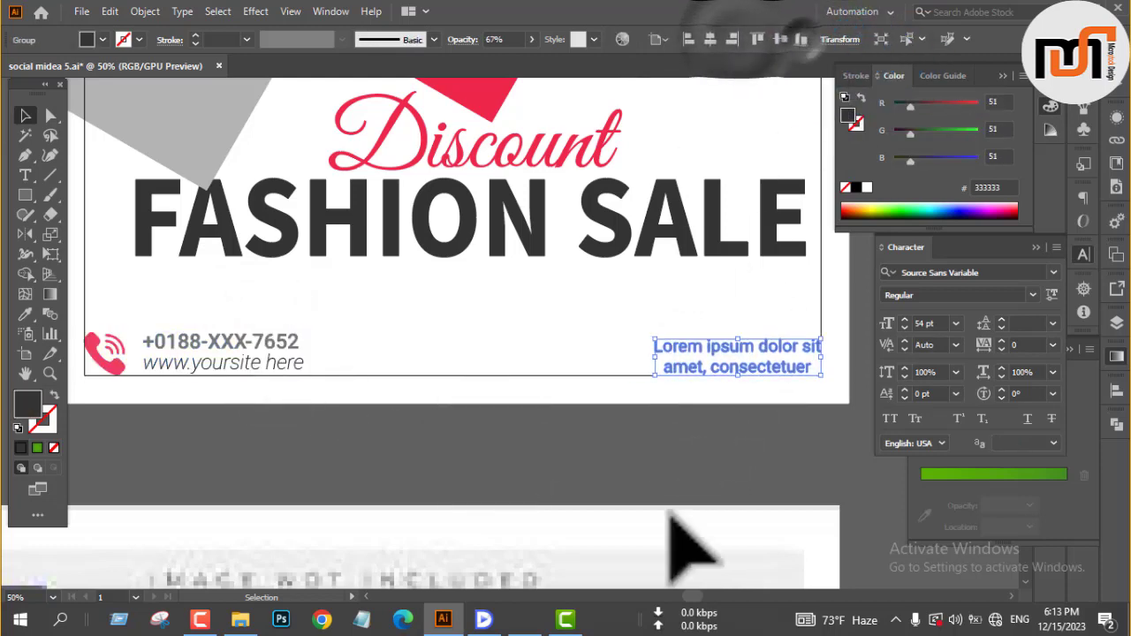
click(667, 482)
Move the "Discount FASHION SALE" heading down closer to the contact details and convert it to outlines.
scroll(530, 331, up, 2)
drag(527, 323, 529, 367)
right_click(528, 376)
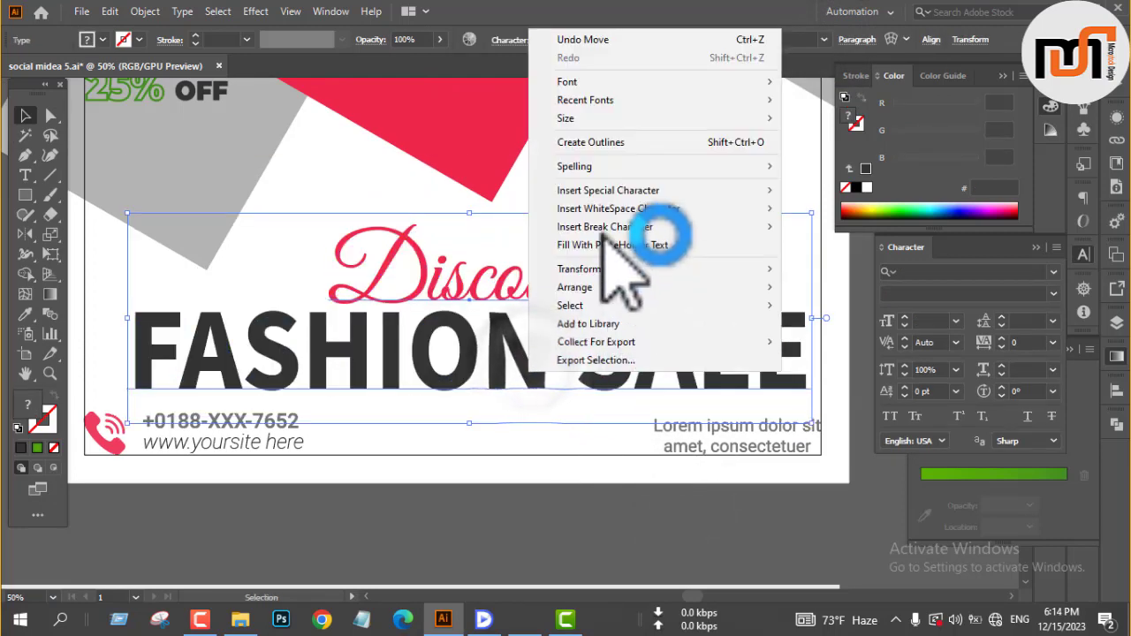
click(658, 144)
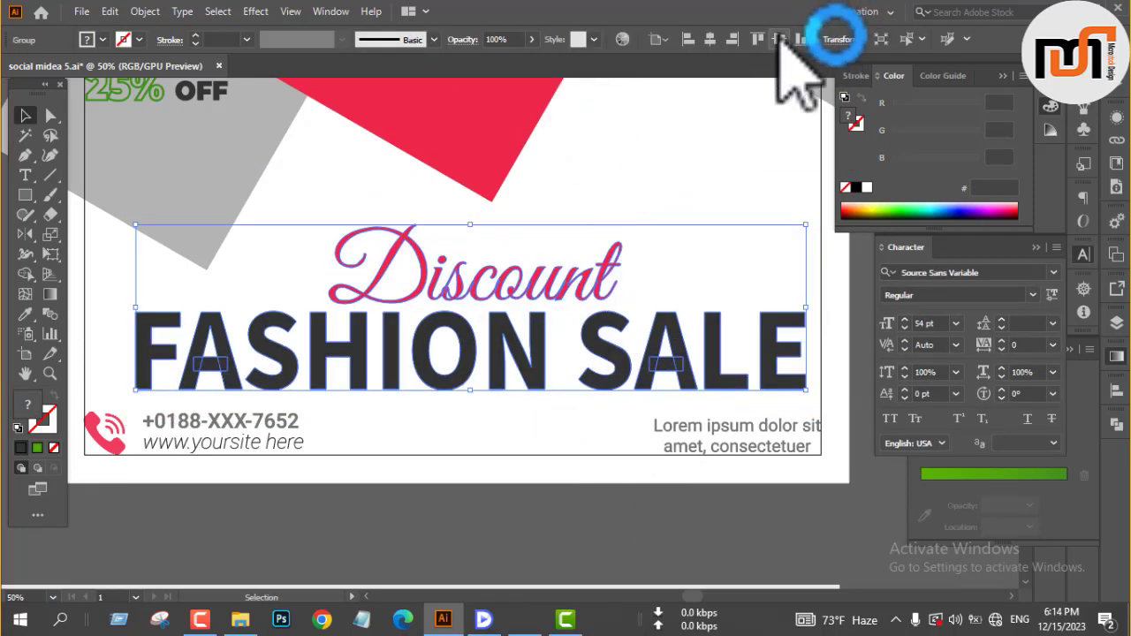
Centre the outlined "Discount FASHION SALE" heading horizontally within the margin frame.
click(758, 39)
click(778, 39)
click(709, 39)
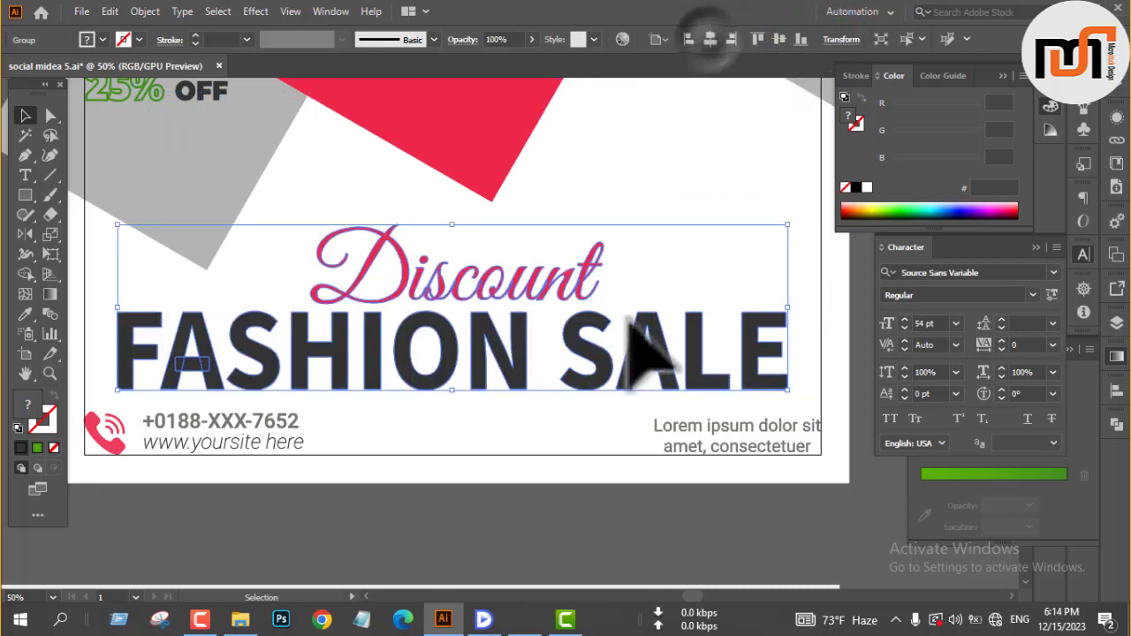
click(586, 520)
Create an inset copy of the red tilted rectangle with Offset Path at -23 px.
scroll(592, 442, up, 3)
scroll(599, 380, down, 3)
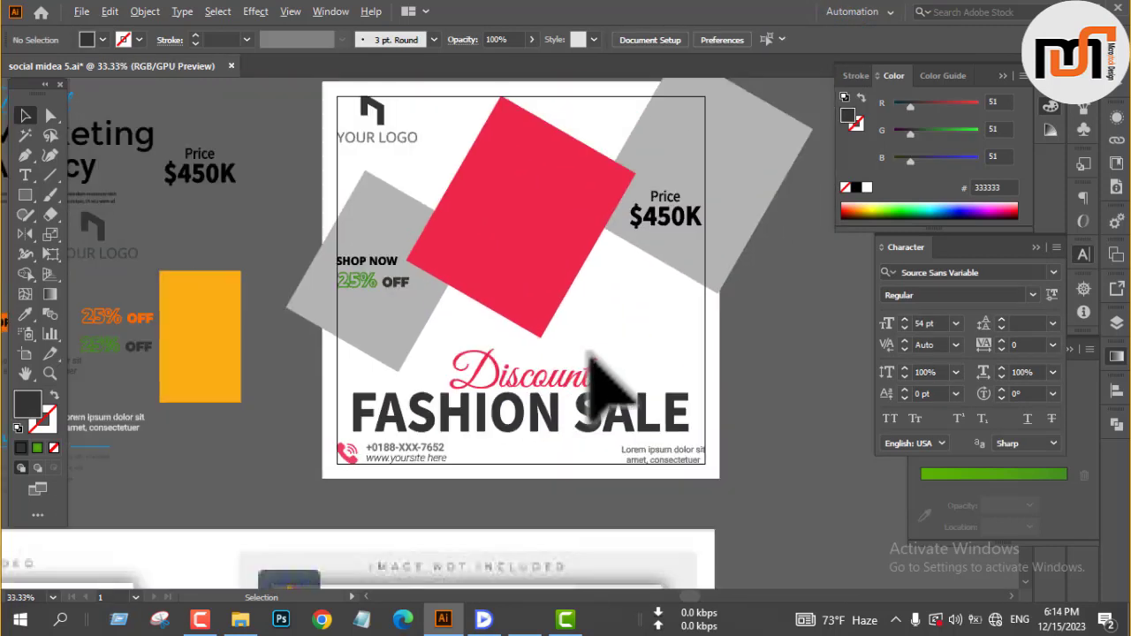
click(516, 347)
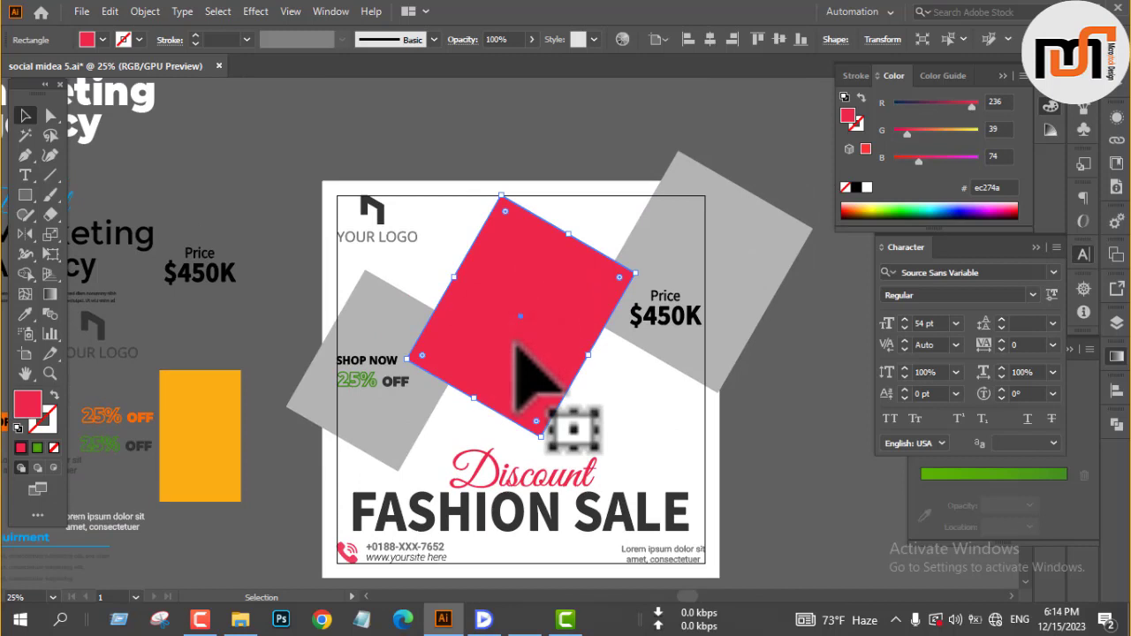
click(144, 12)
click(224, 398)
click(455, 462)
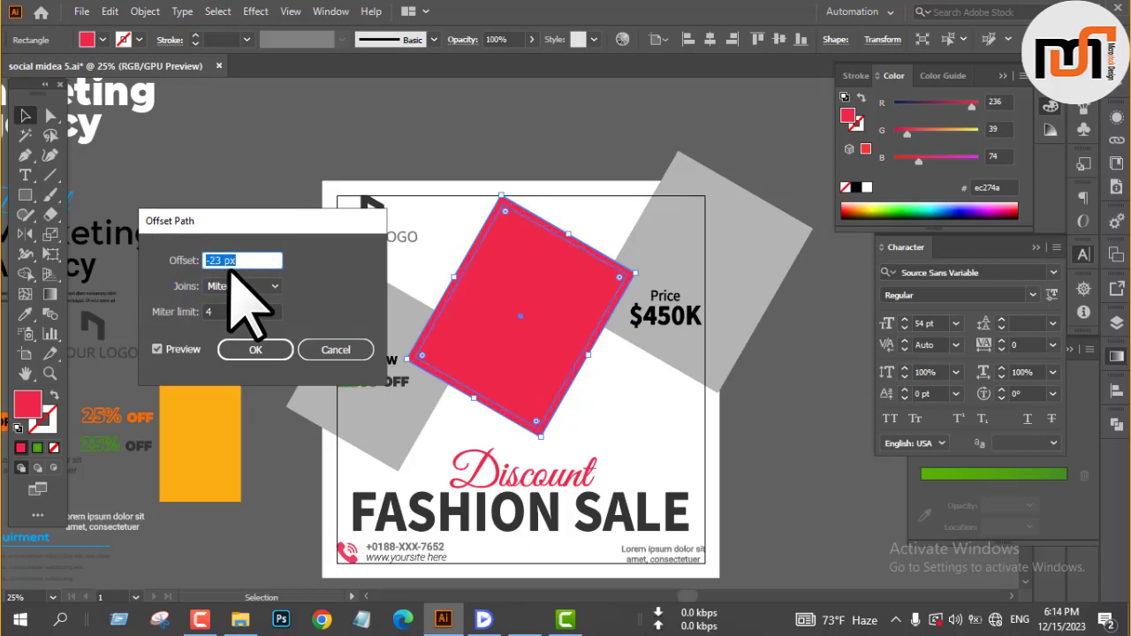
click(244, 346)
Fill the inset rectangle with light grey b3b3b3, leaving a red border around it.
click(102, 39)
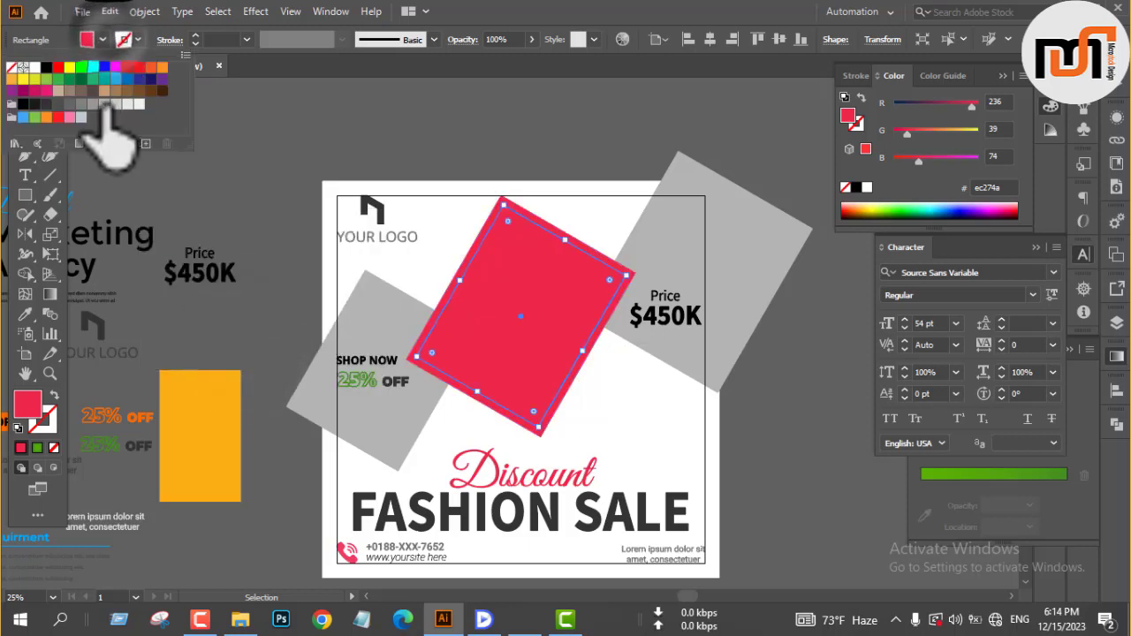
click(104, 105)
click(271, 177)
click(271, 173)
Recolour the logo symbol above "YOUR LOGO" with the red sampled from the tilted rectangle's border.
scroll(380, 247, down, 2)
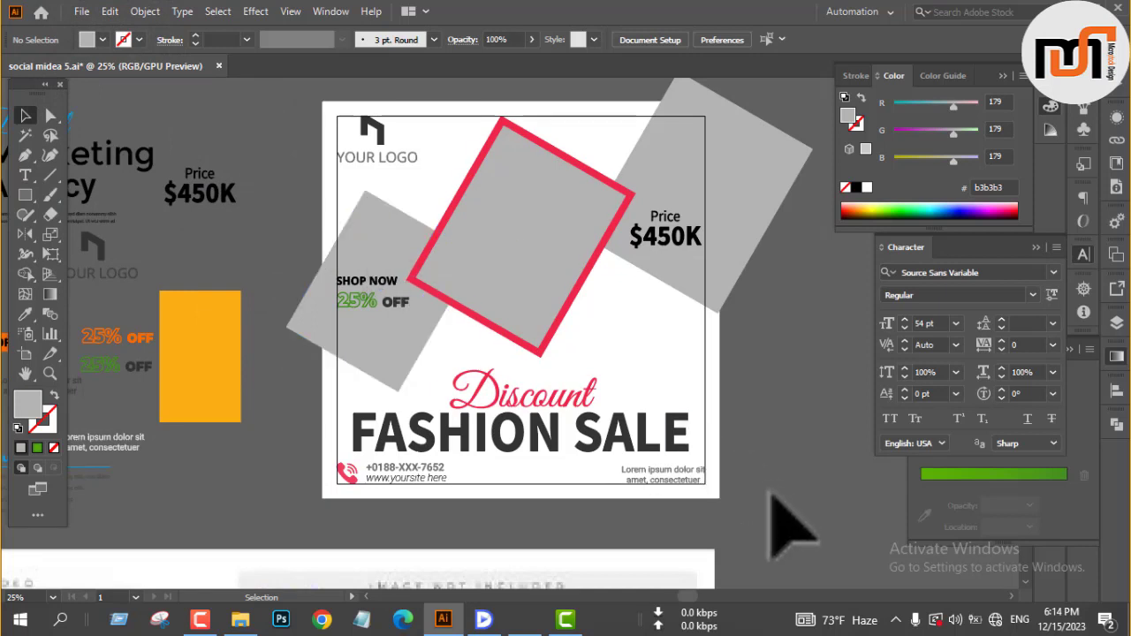
scroll(771, 495, up, 2)
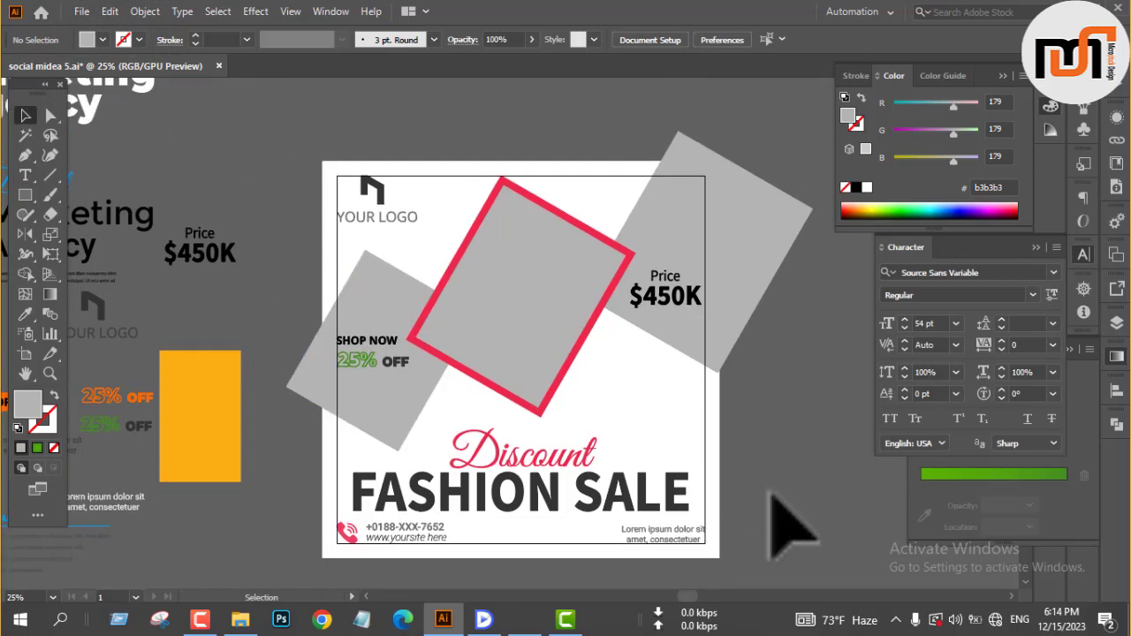
key(a)
scroll(389, 177, up, 2)
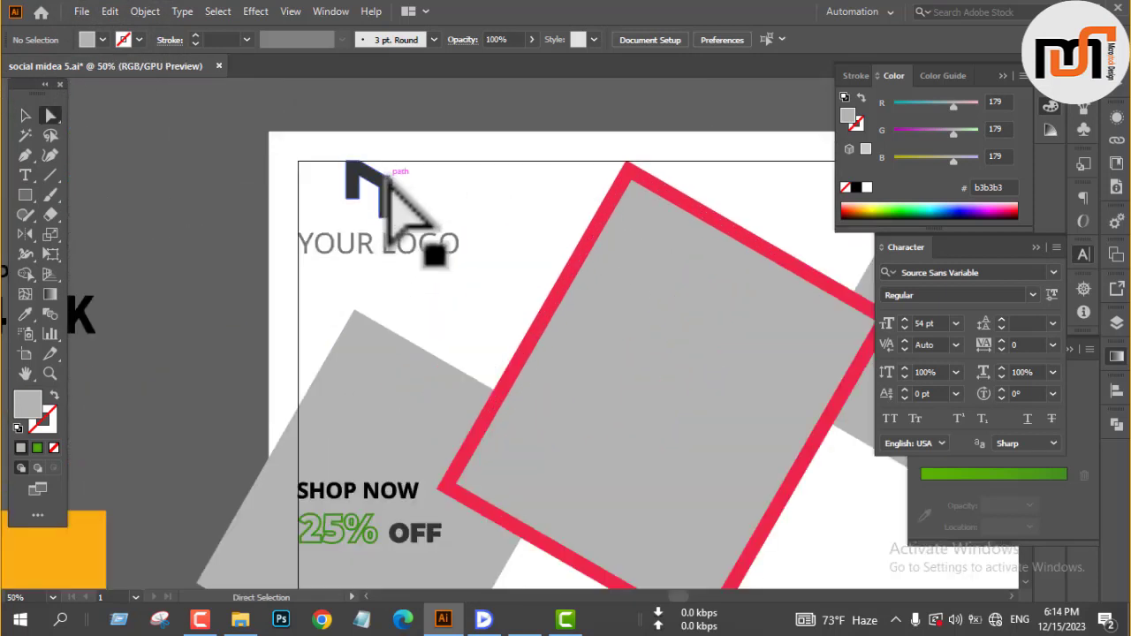
click(384, 179)
key(i)
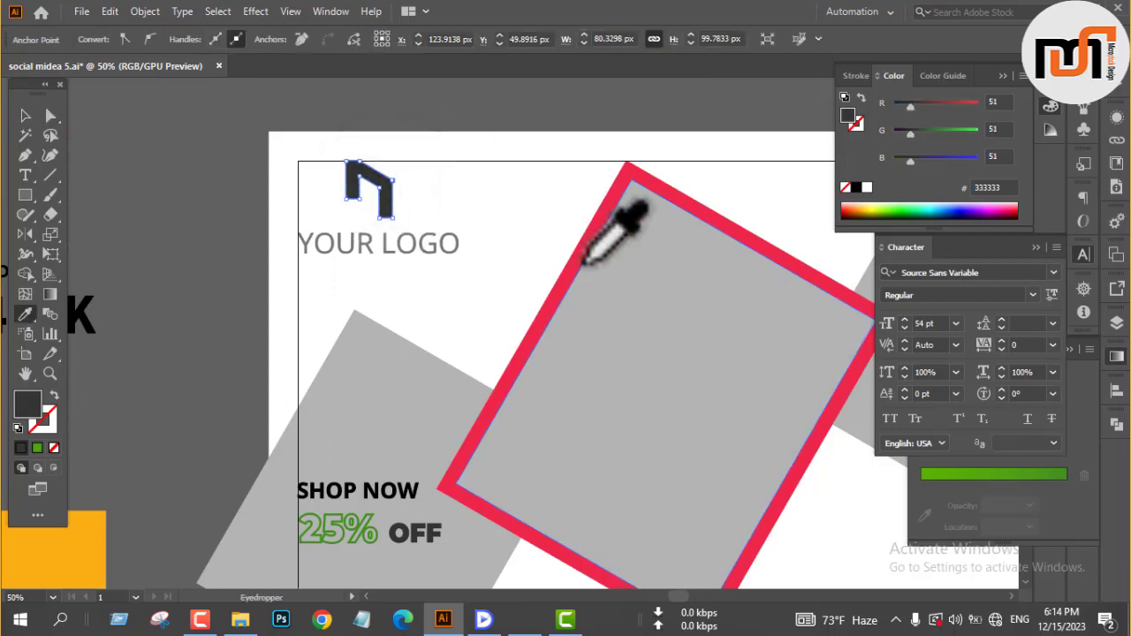
click(587, 257)
click(579, 254)
key(v)
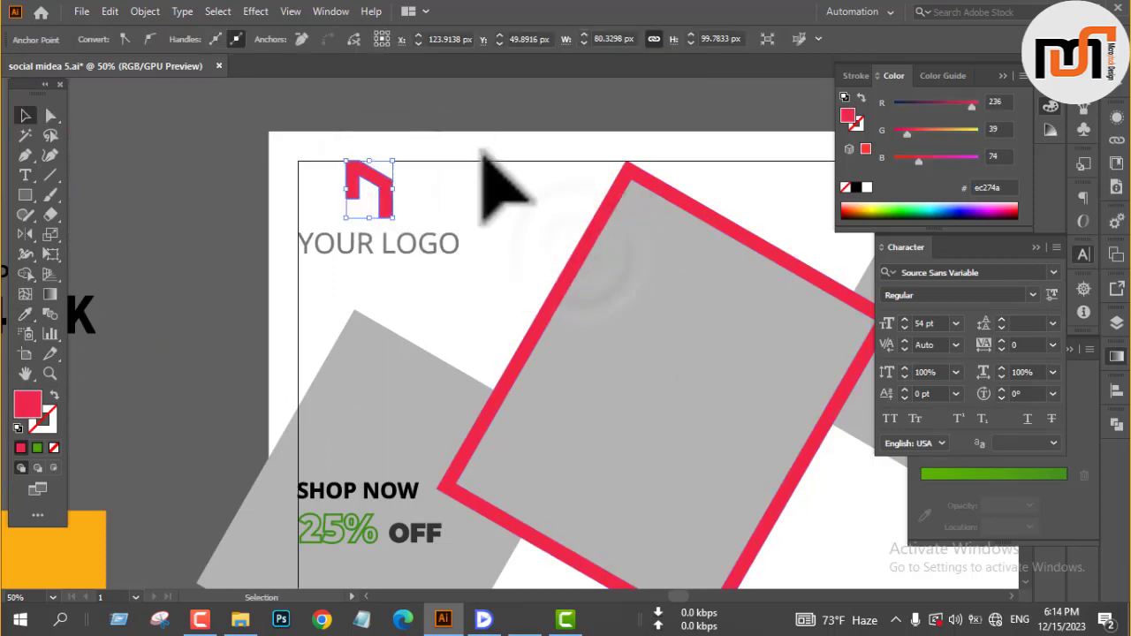
click(416, 128)
Recolour the "$" and "K" of the $450K price with the red sampled from the tilted rectangle's border.
scroll(376, 132, down, 3)
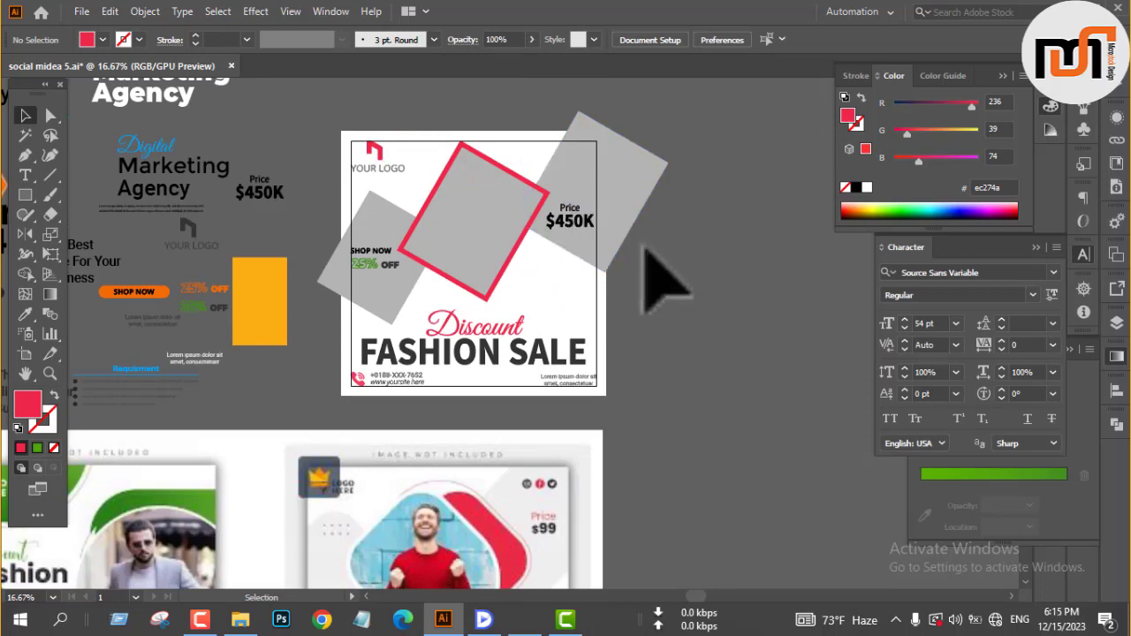
scroll(575, 238, up, 1)
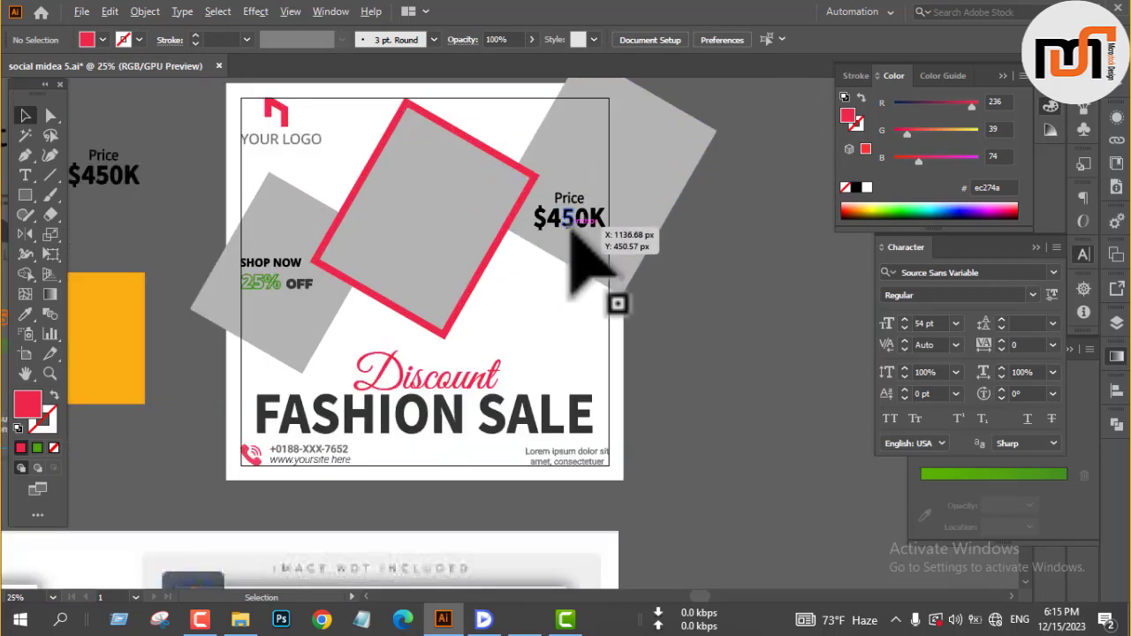
scroll(573, 231, down, 2)
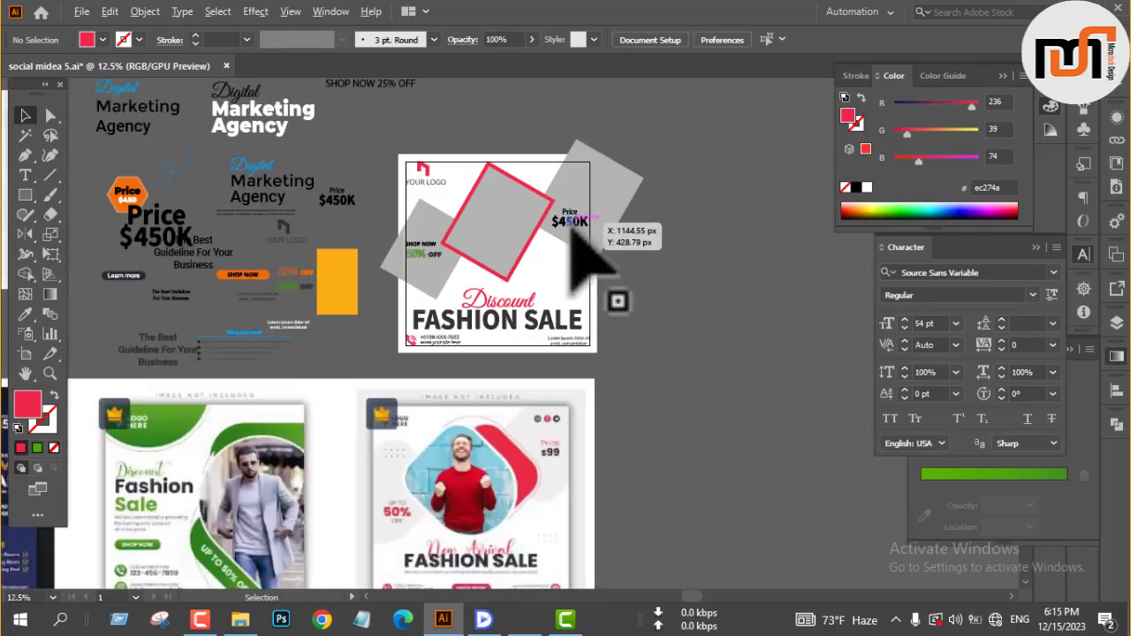
scroll(571, 228, up, 3)
scroll(571, 221, up, 2)
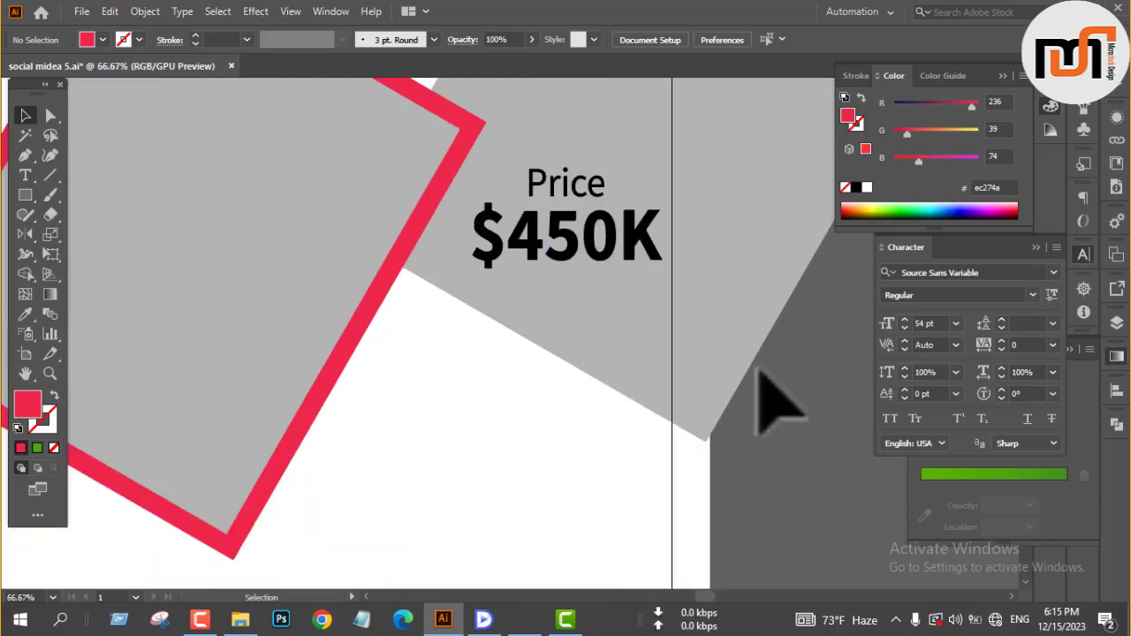
key(a)
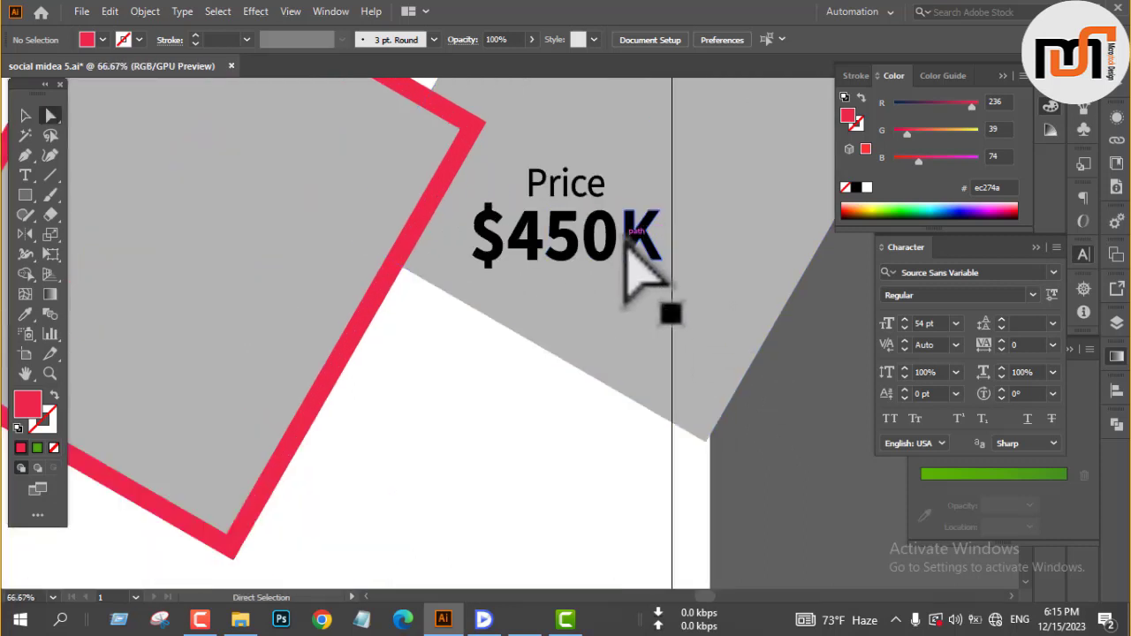
click(634, 232)
scroll(548, 247, up, 1)
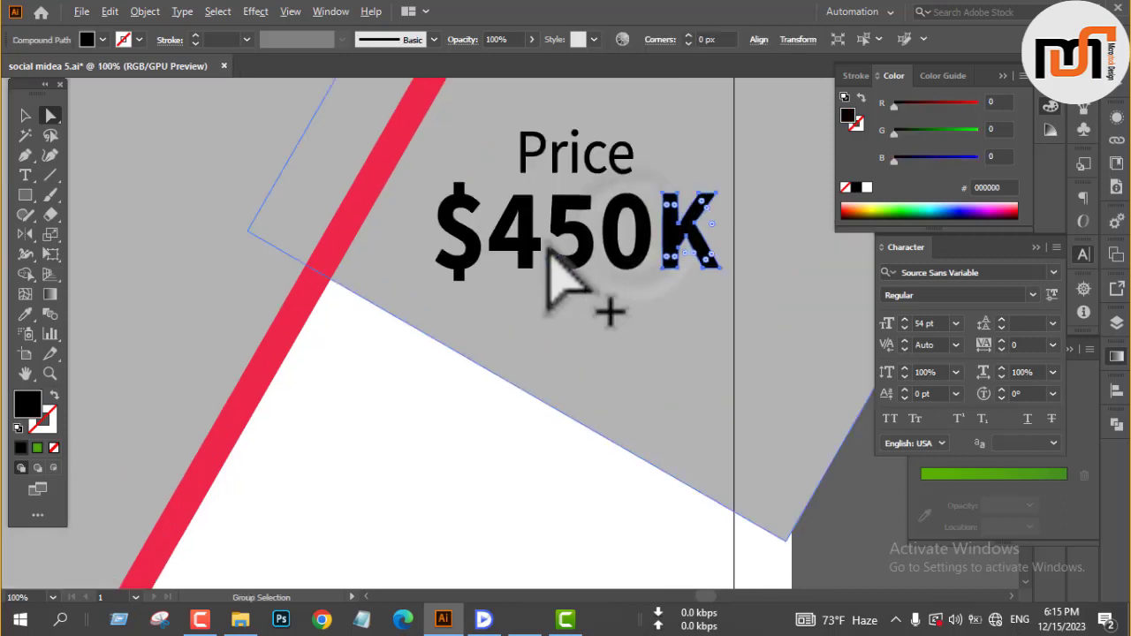
shift+click(469, 251)
key(i)
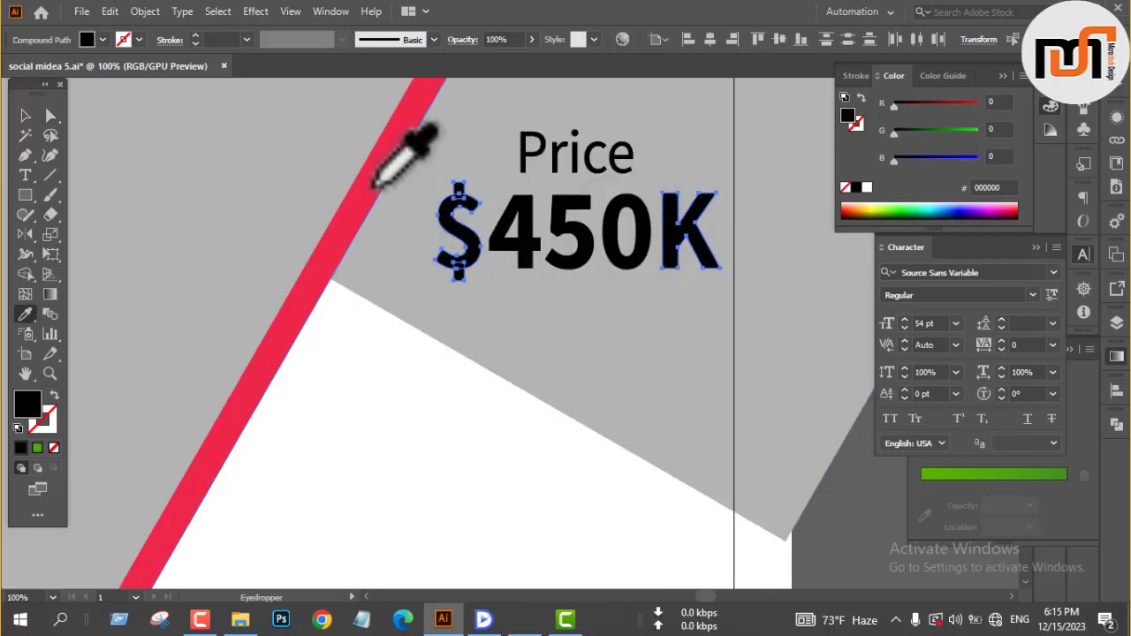
click(370, 189)
key(v)
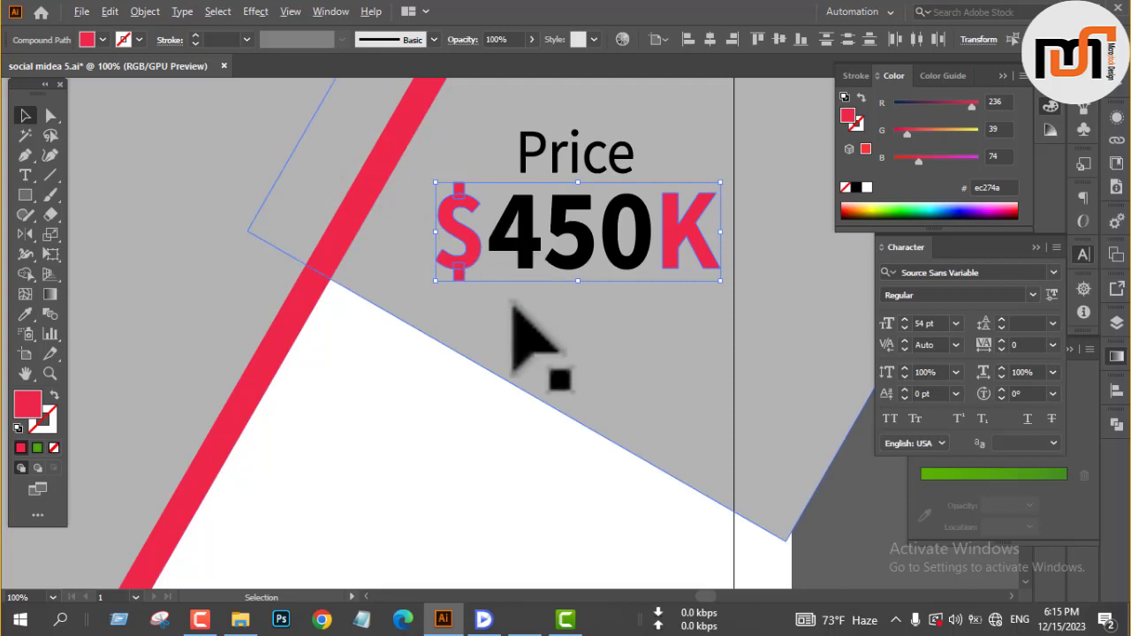
scroll(511, 307, down, 1)
scroll(521, 327, down, 1)
click(734, 403)
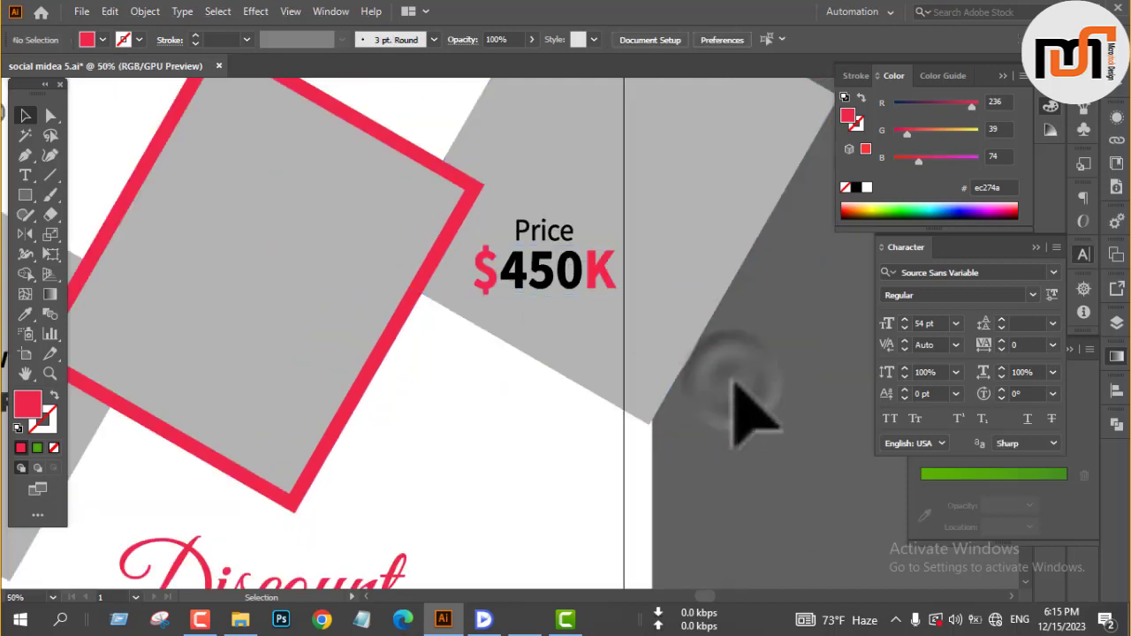
Move the "Discount FASHION SALE" heading up slightly, just below the red-bordered rectangle.
scroll(735, 371, down, 2)
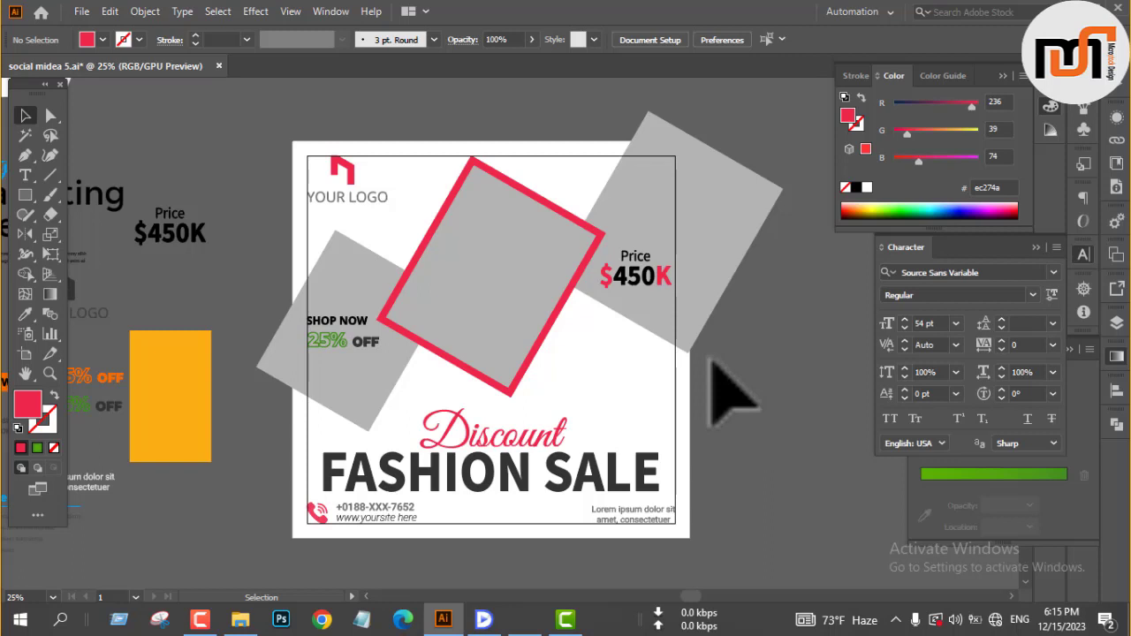
drag(538, 433, 536, 442)
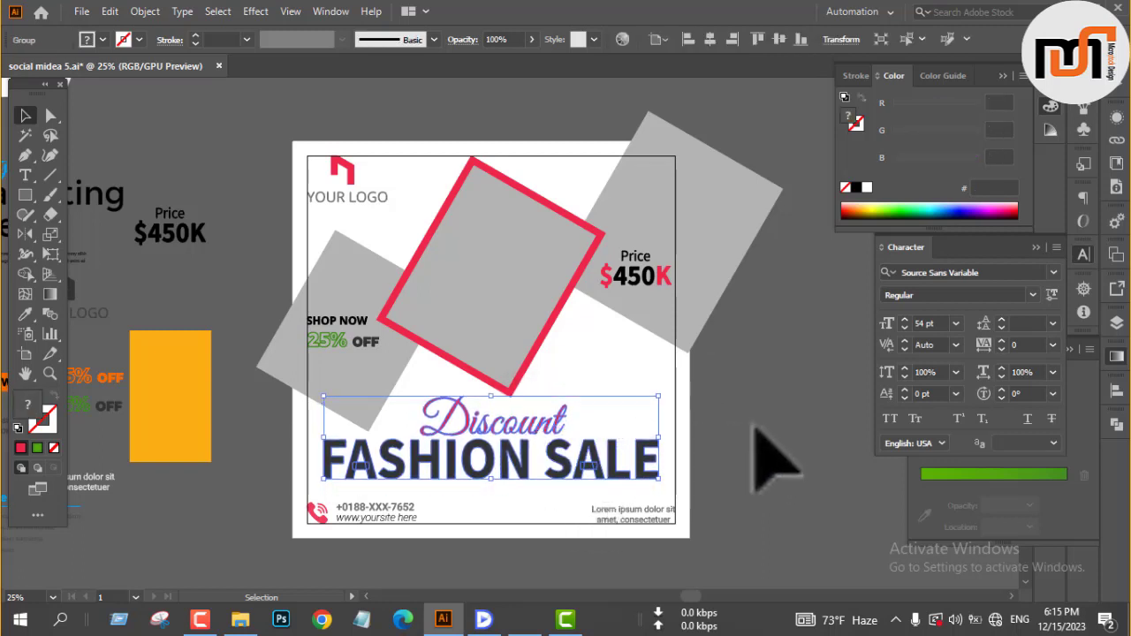
click(755, 422)
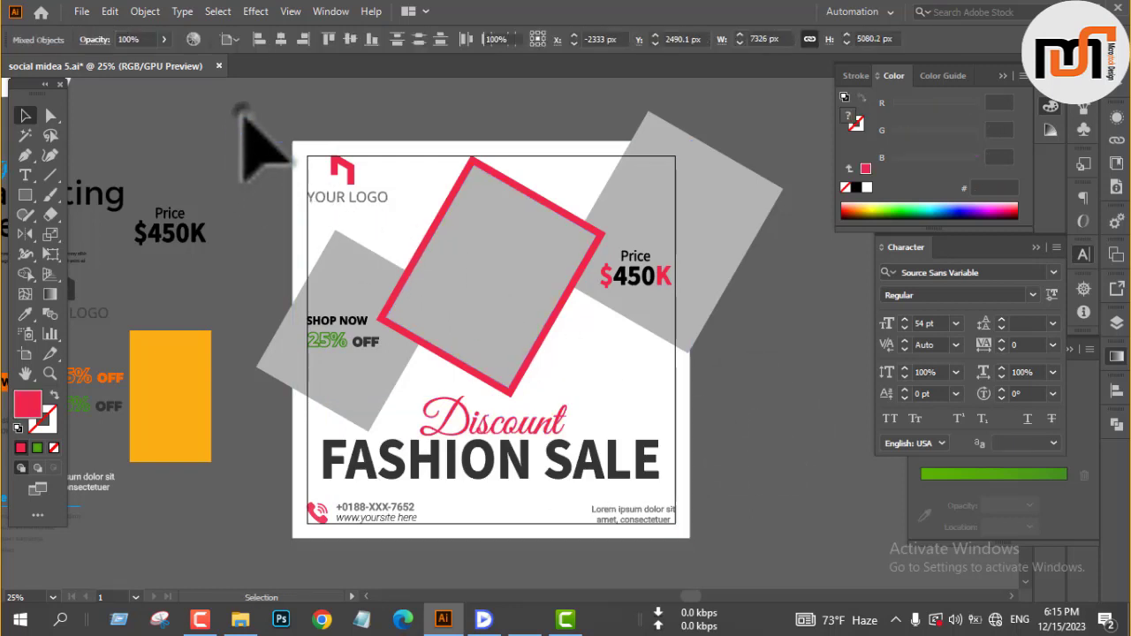
Select all objects of the post and trim the grey rectangles' parts outside the white square with Shape Builder.
click(244, 113)
key(ctrl+a)
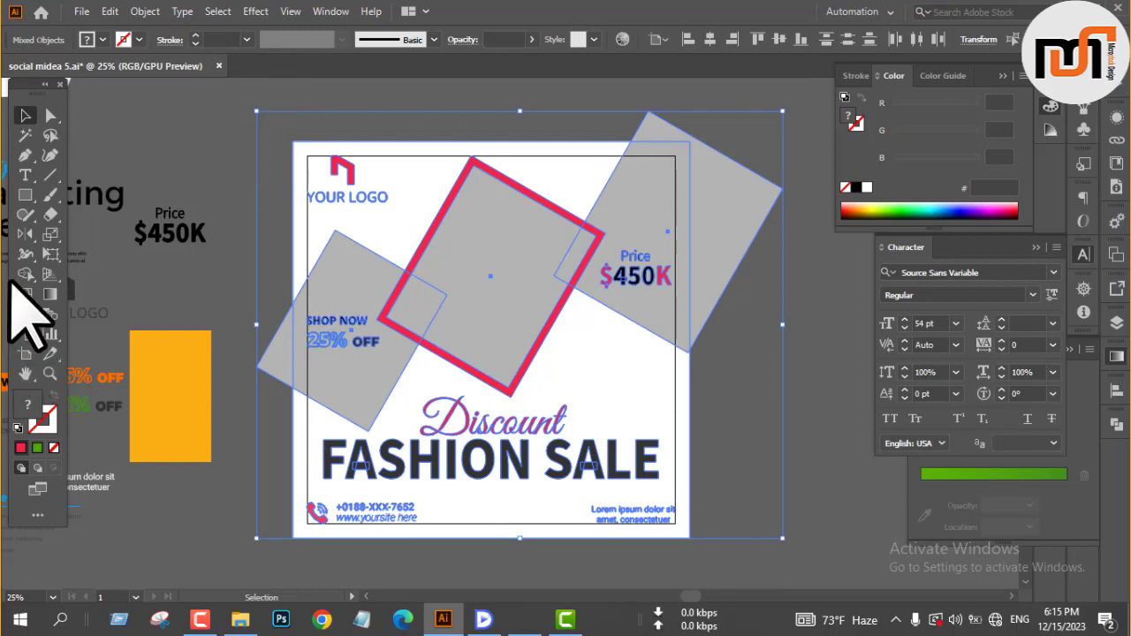
click(25, 274)
alt+click(269, 359)
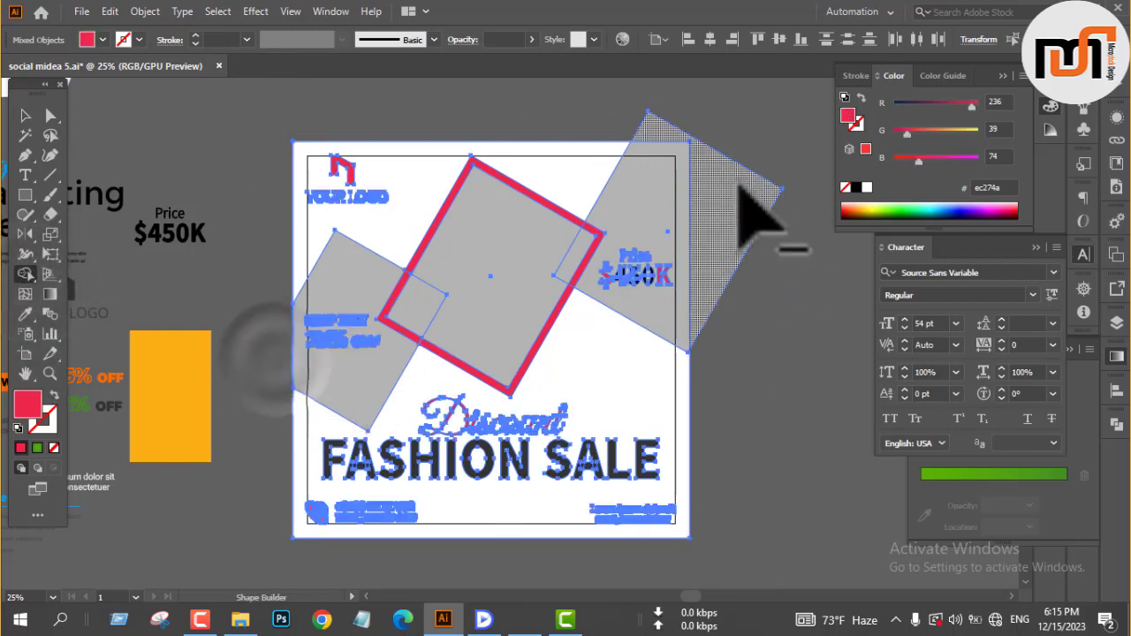
alt+click(739, 188)
key(v)
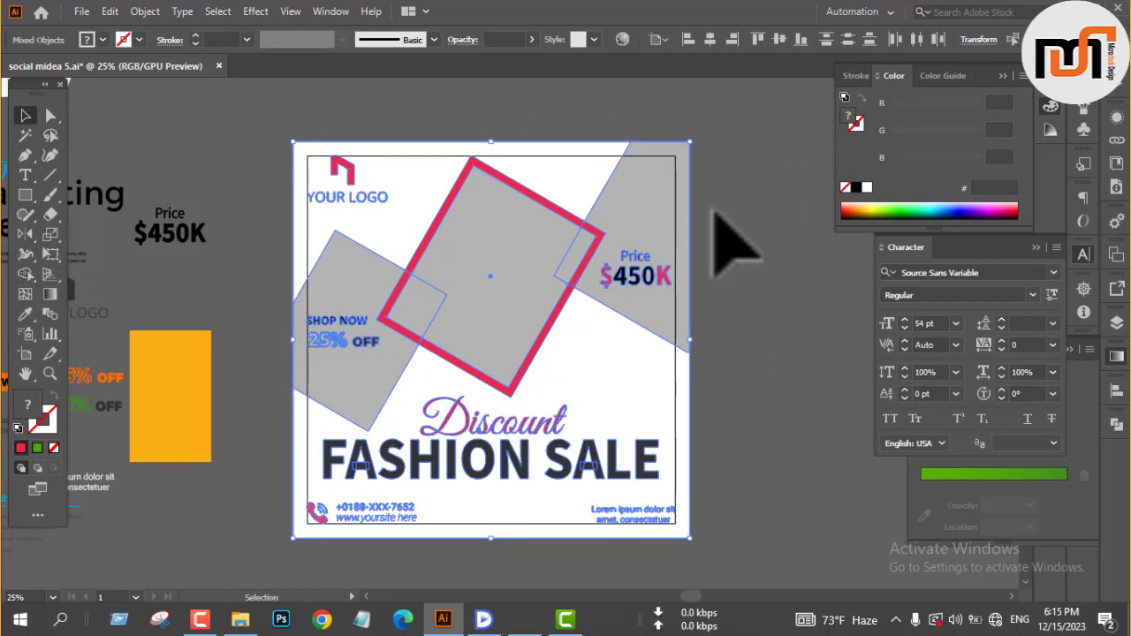
click(749, 276)
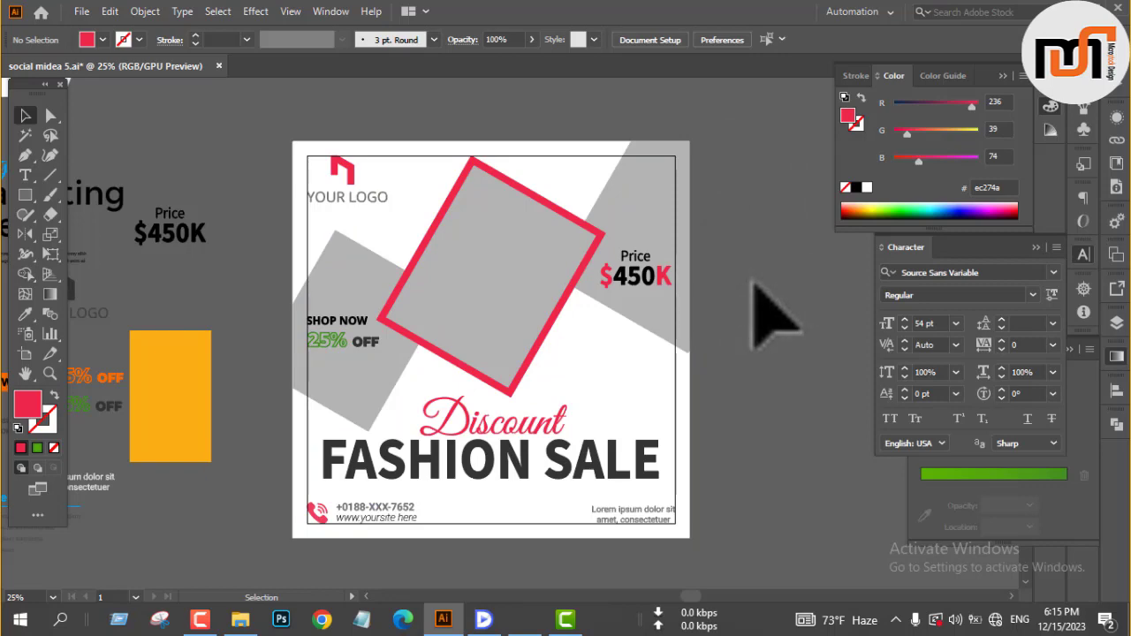
Place a copy of the crumpled paper texture over the post, align it with the post's square, and arrange it behind the design elements.
scroll(729, 298, down, 3)
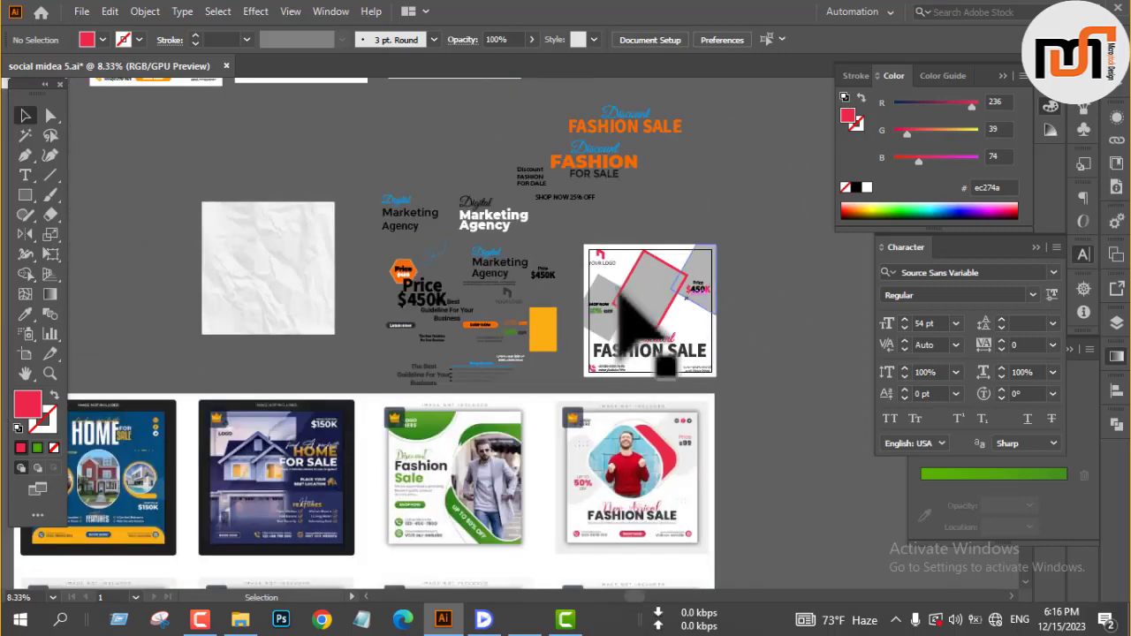
drag(258, 272, 642, 316)
click(760, 39)
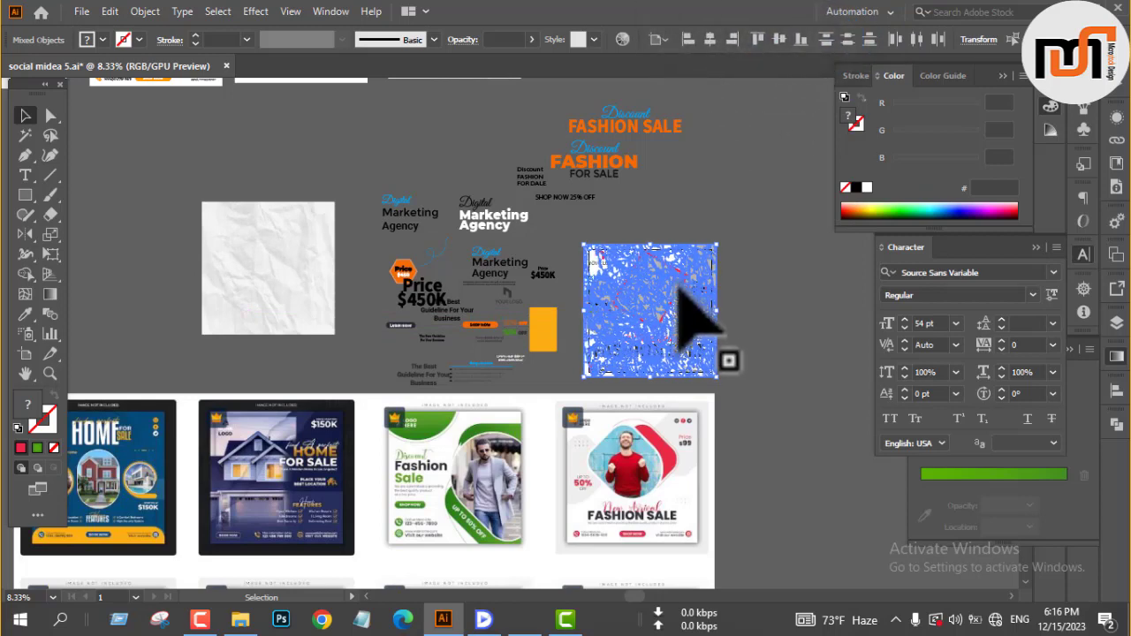
scroll(698, 327, up, 2)
right_click(702, 161)
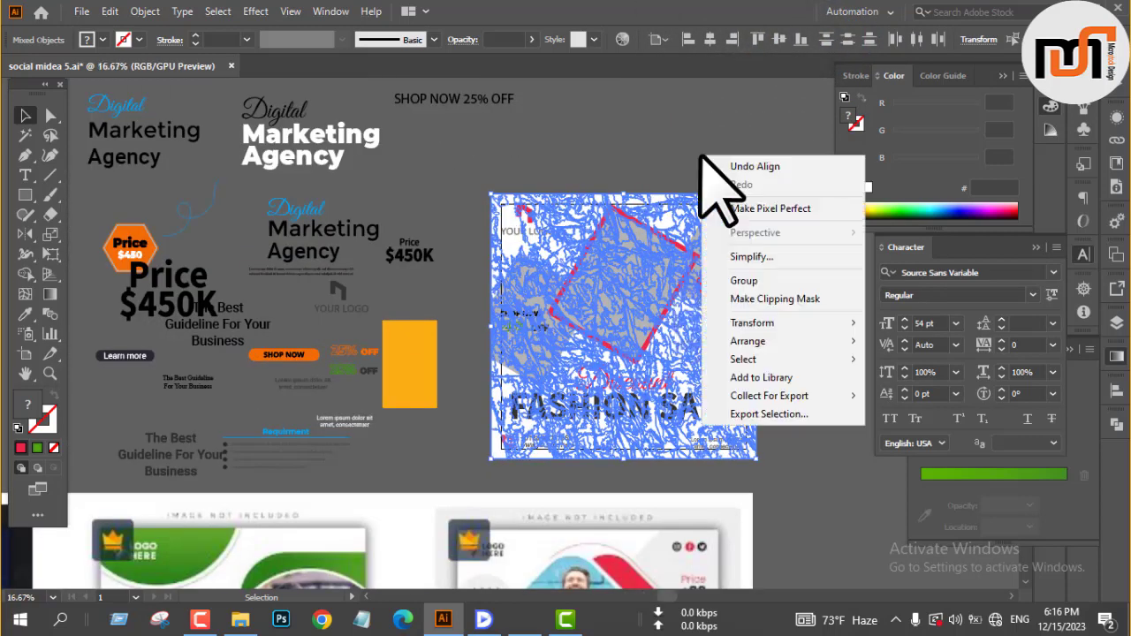
mouse_move(785, 353)
click(849, 392)
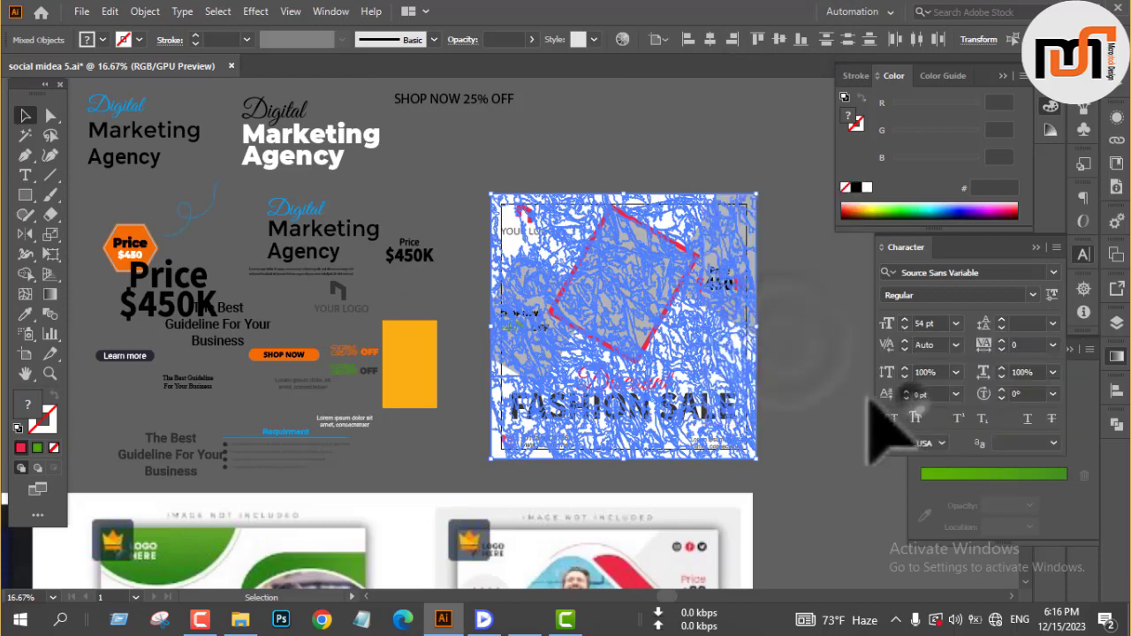
click(800, 350)
Move the plain white square out of the post onto the empty canvas beside it, exposing the paper texture.
click(714, 331)
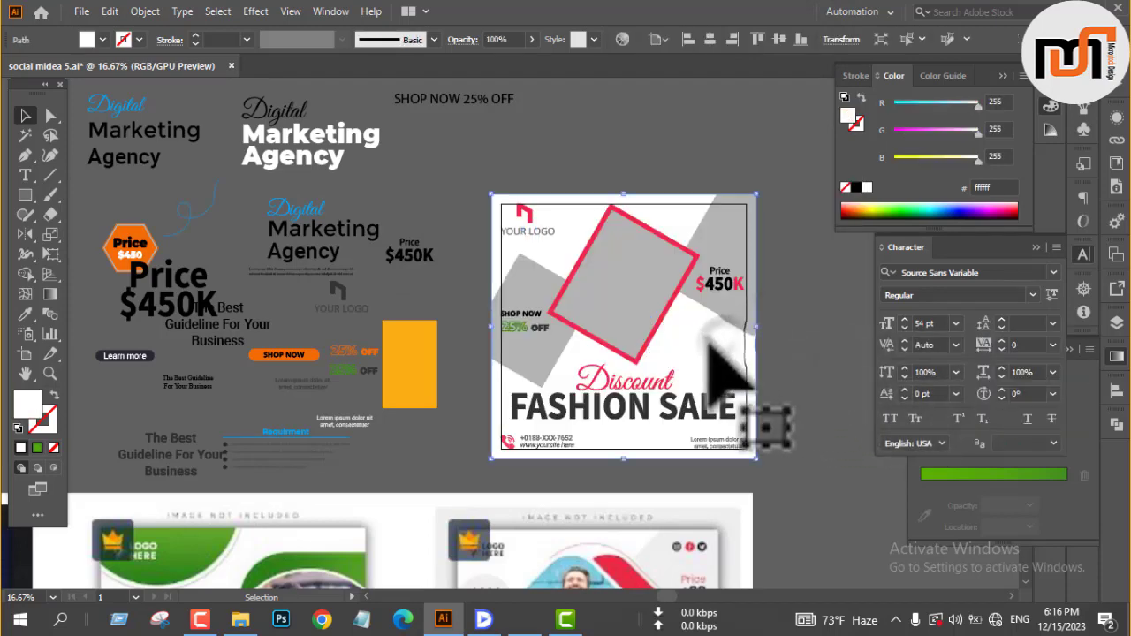
scroll(588, 318, down, 2)
drag(652, 326, 850, 393)
click(758, 283)
Set the opacity of the light grey background rectangle covering the post to 20%.
scroll(619, 308, up, 3)
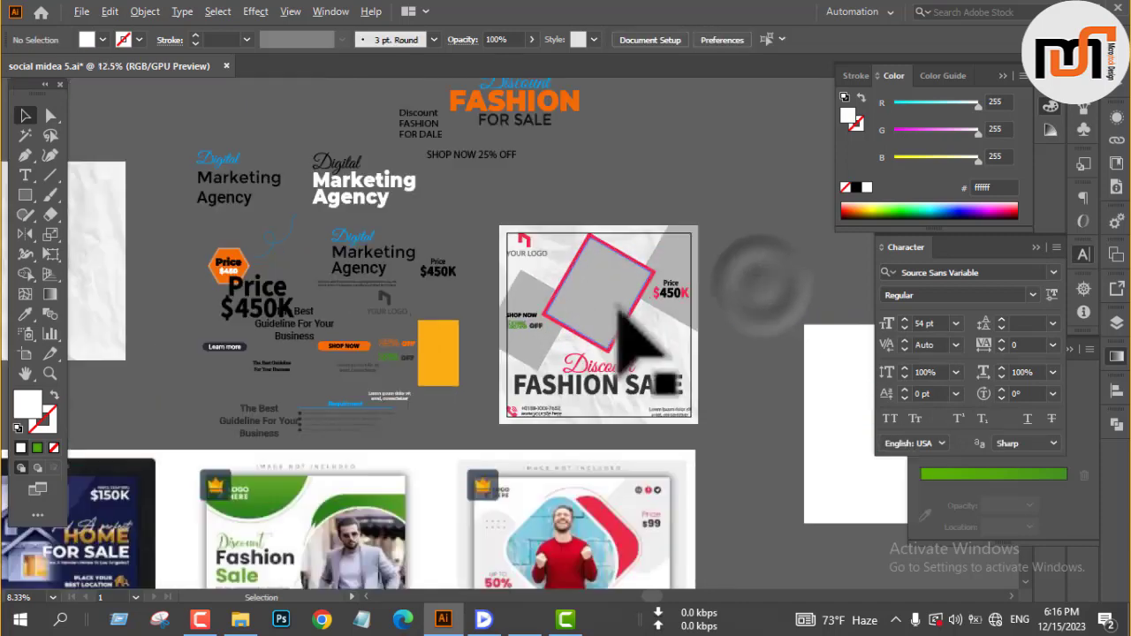
drag(674, 326, 558, 297)
click(626, 260)
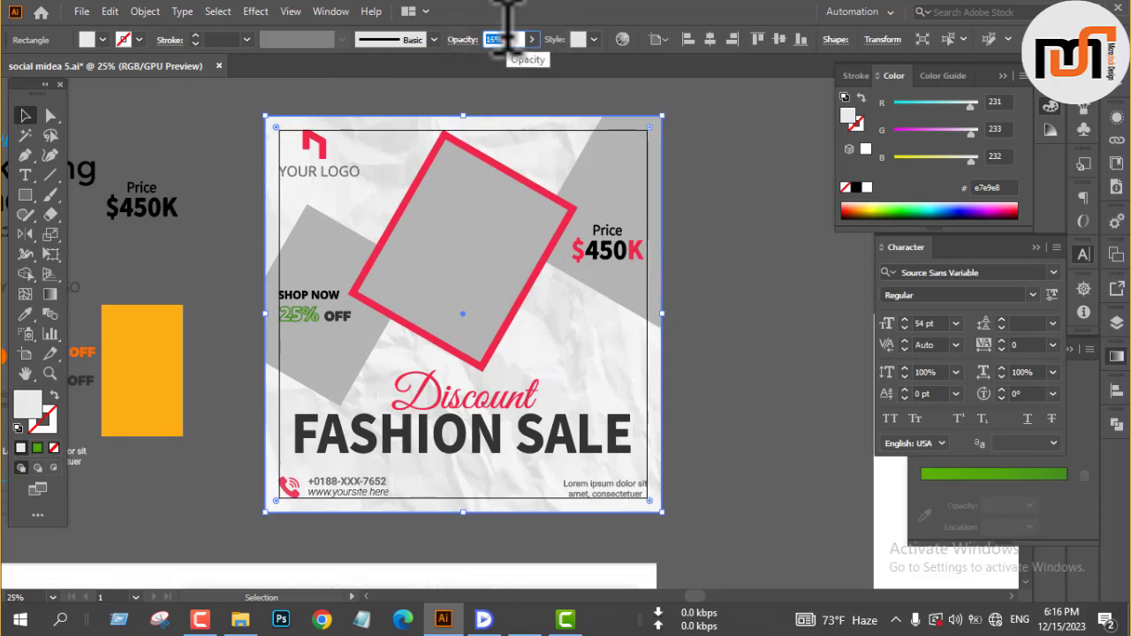
click(732, 256)
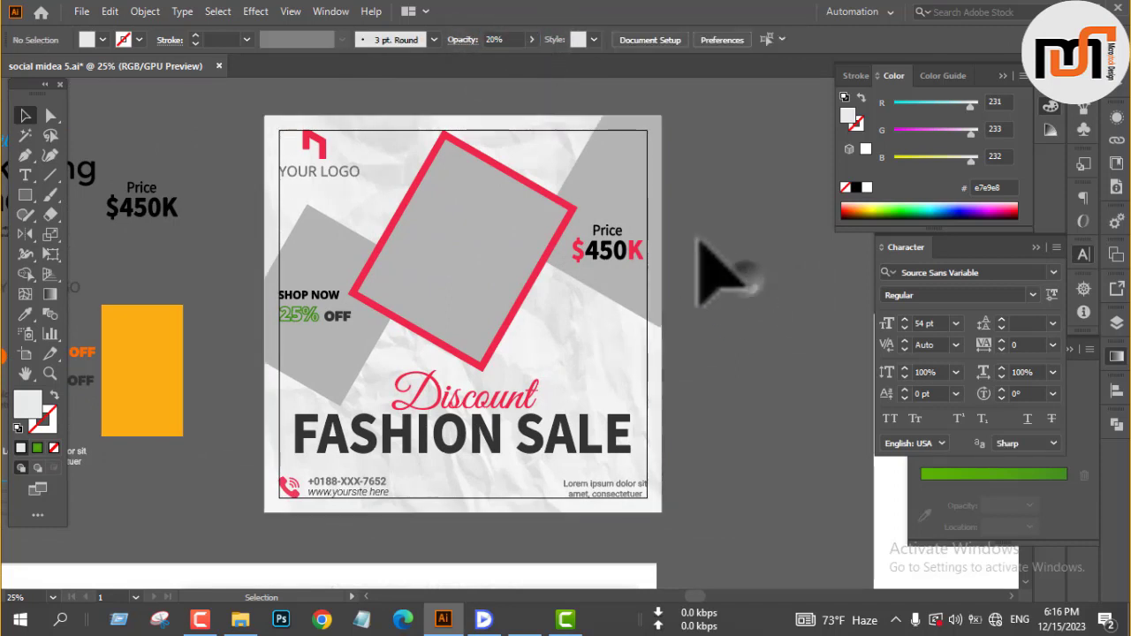
Select both tilted grey rectangles behind the red-bordered one and set their opacity to 37%.
click(629, 177)
shift+click(336, 231)
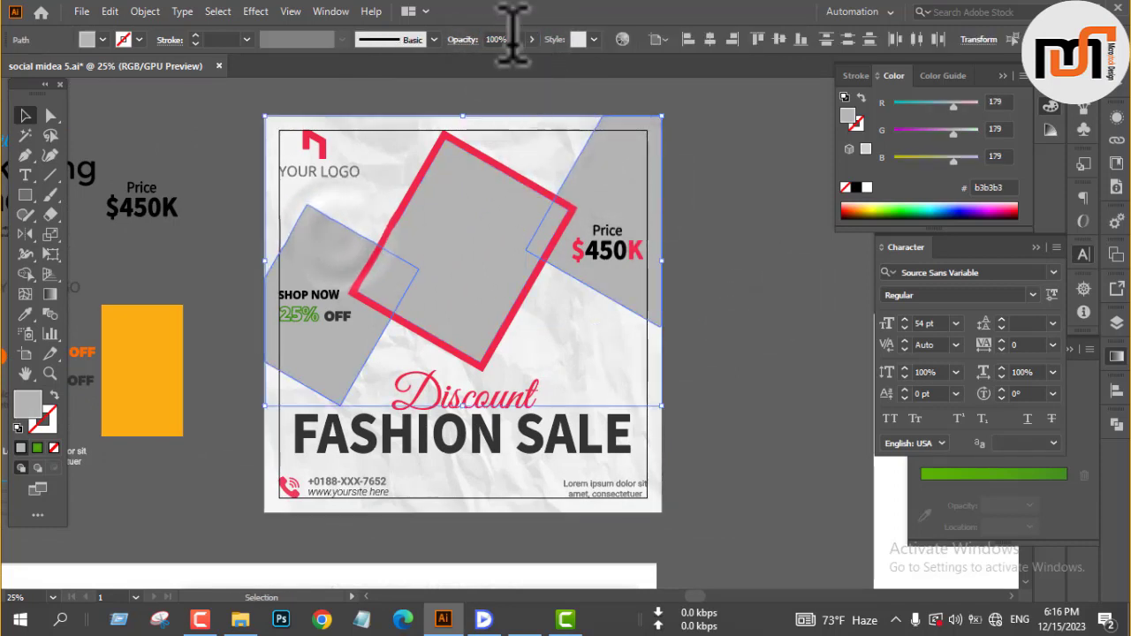
scroll(514, 37, down, 1)
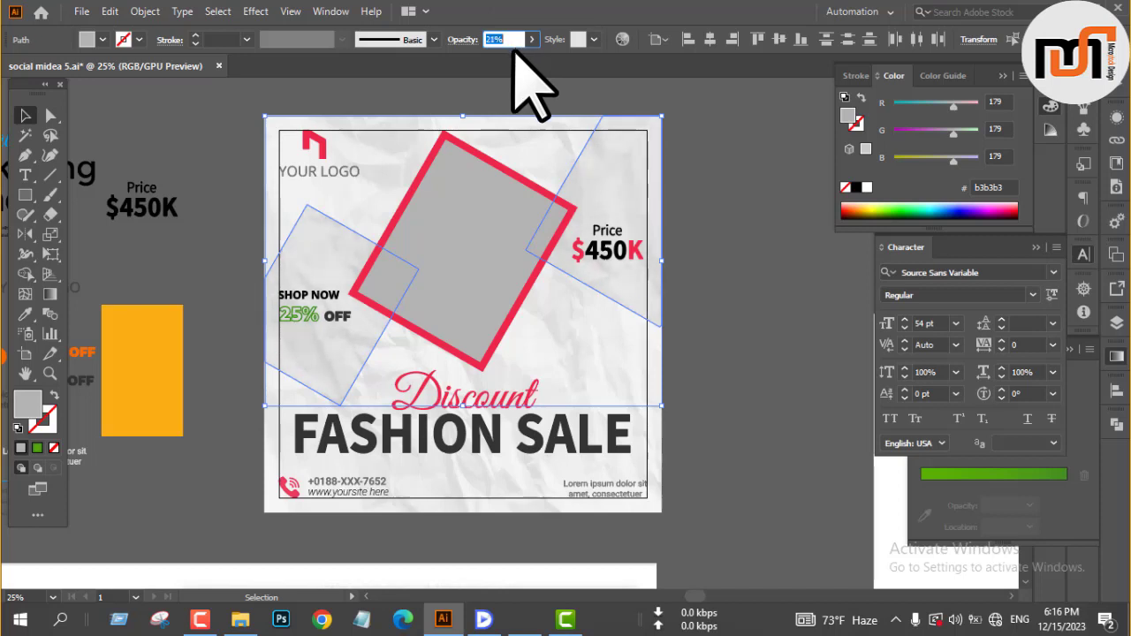
click(730, 297)
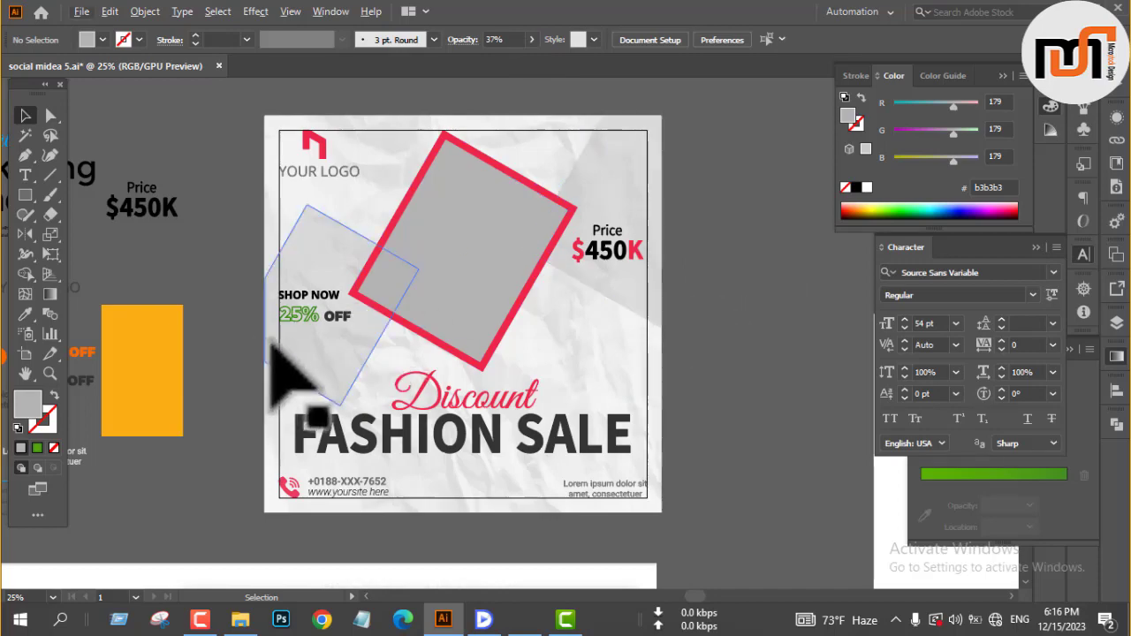
Recolour the outlined "25%" with the red sampled from the tilted rectangle's border.
scroll(305, 331, up, 3)
drag(133, 374, 273, 454)
key(ctrl+2)
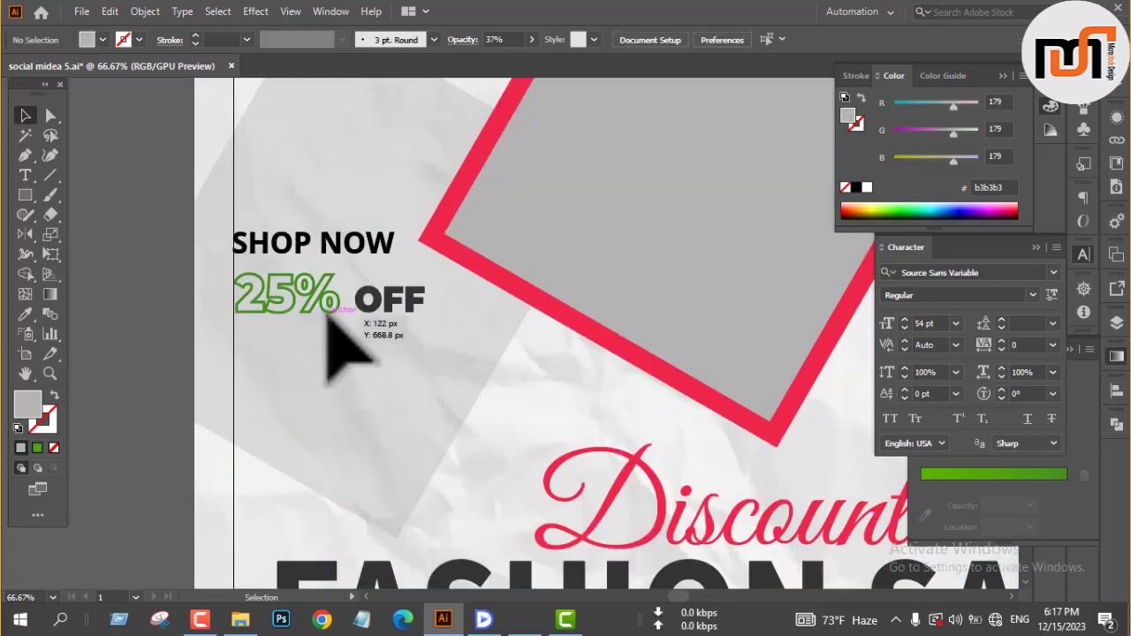
key(a)
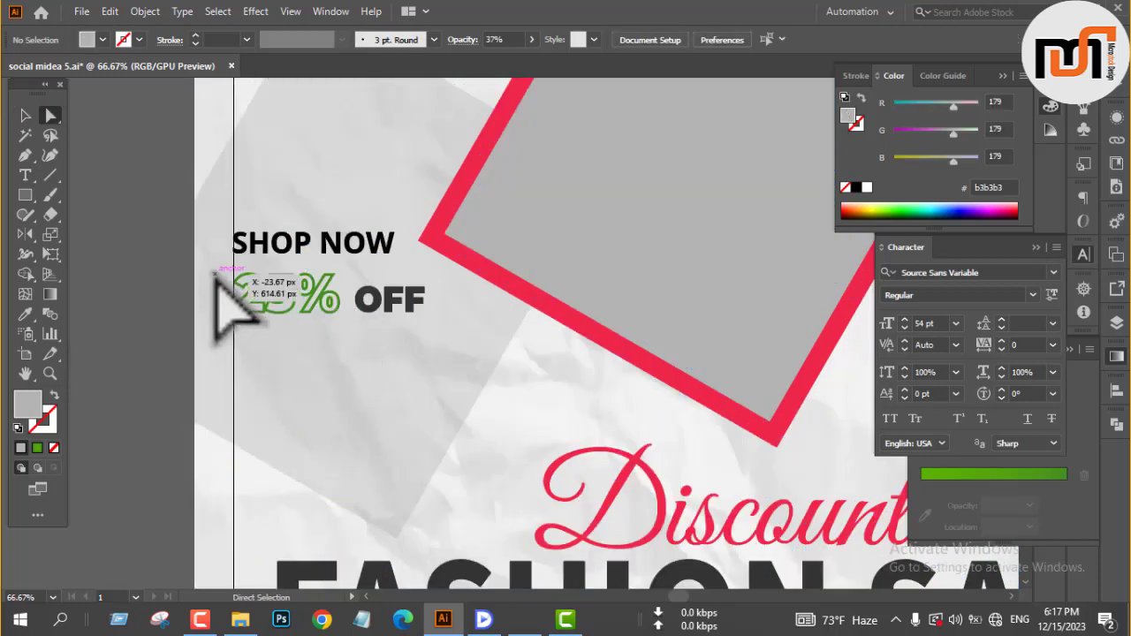
drag(214, 270, 341, 337)
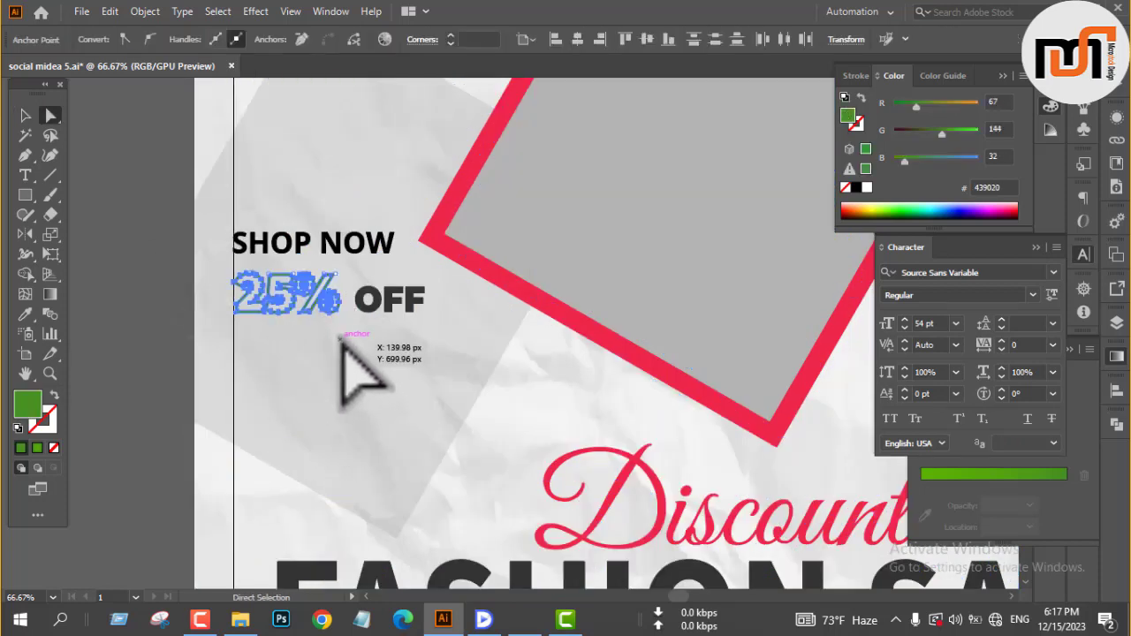
key(i)
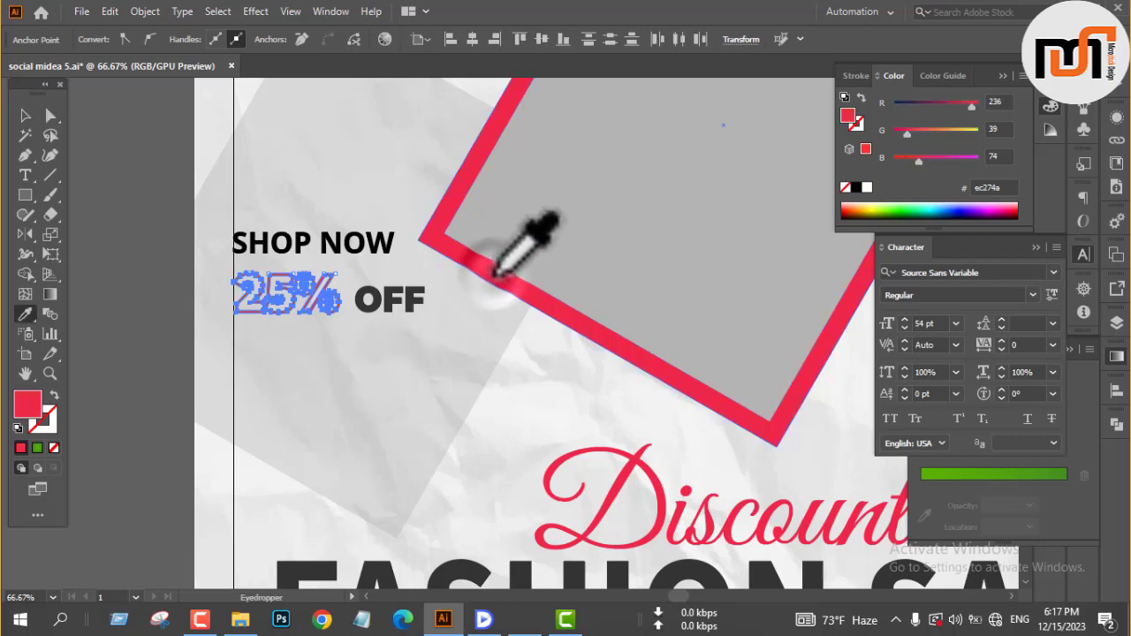
key(a)
click(114, 241)
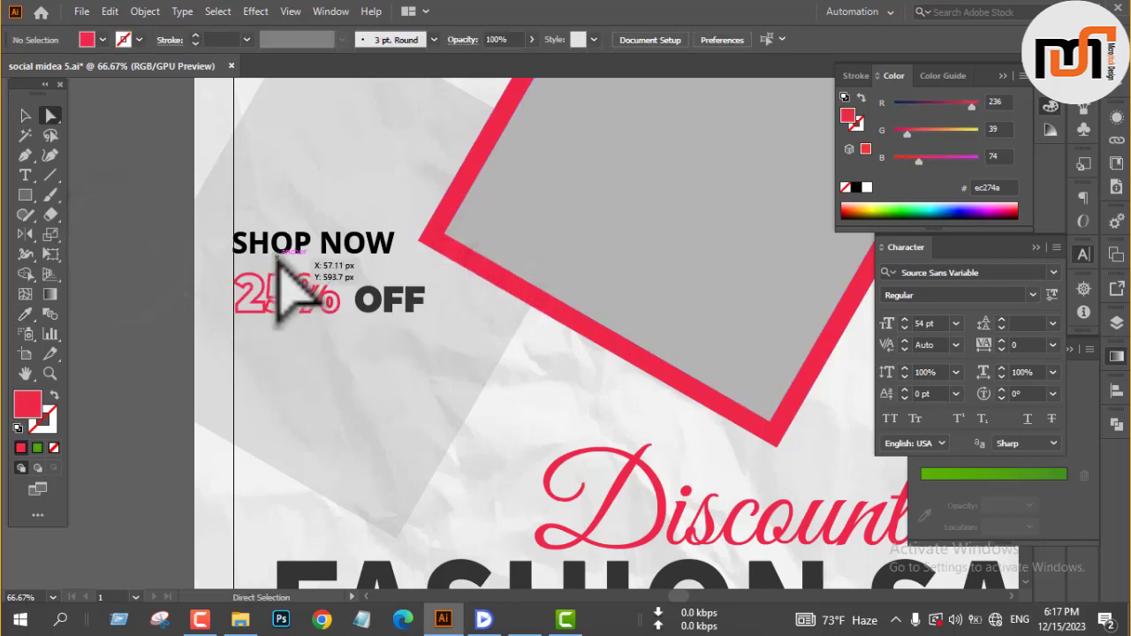
Recolour the "SHOP NOW" text above the offer with the red sampled from the tilted rectangle's border.
drag(211, 217, 423, 269)
key(i)
click(425, 232)
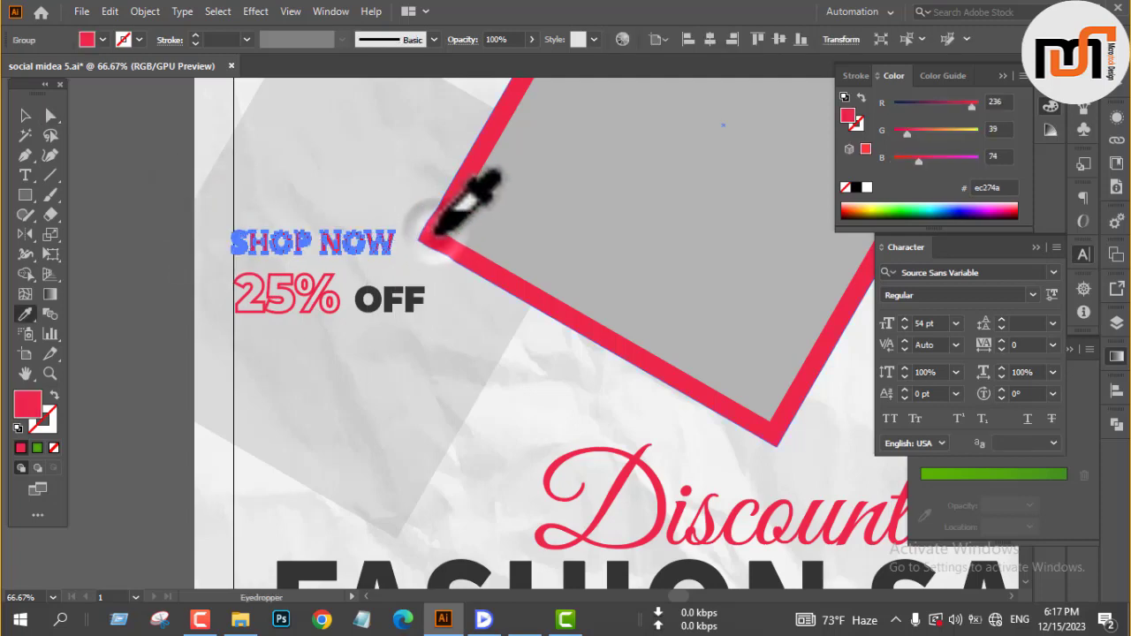
key(v)
click(116, 241)
Recolour the word "Price" with the red sampled from the "K" of the $450K price.
scroll(209, 301, down, 2)
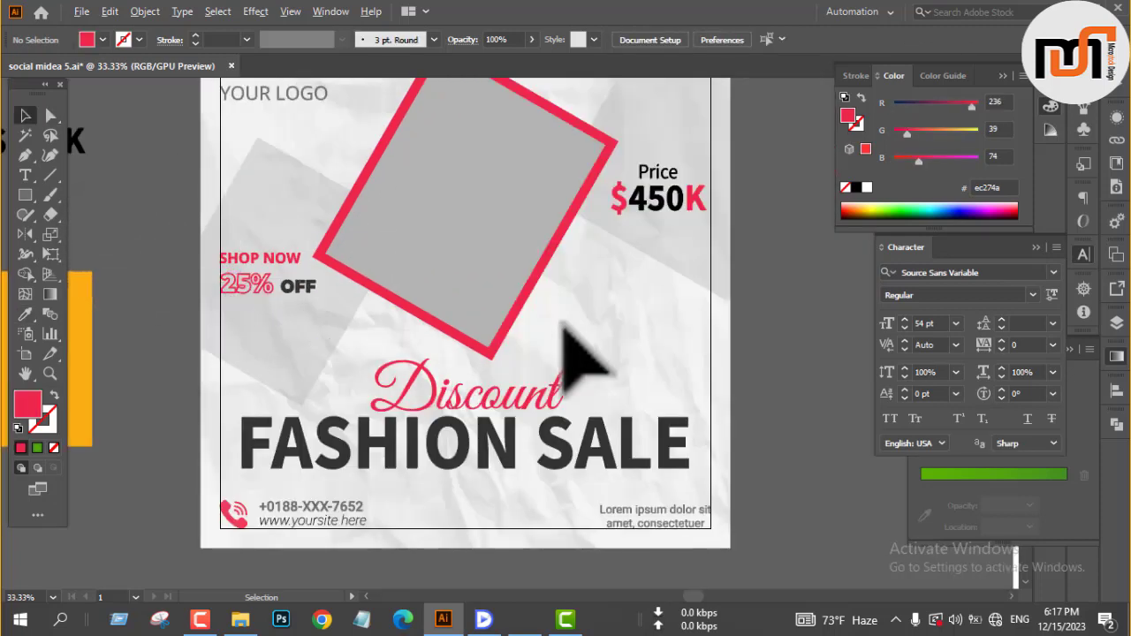
scroll(566, 325, down, 2)
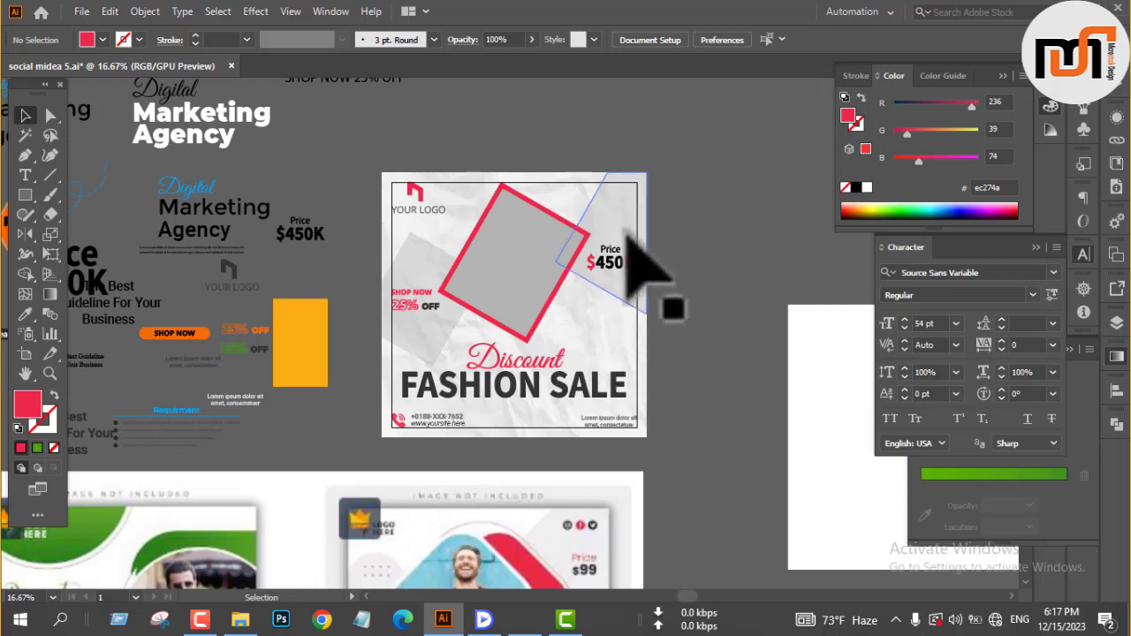
scroll(626, 244, up, 6)
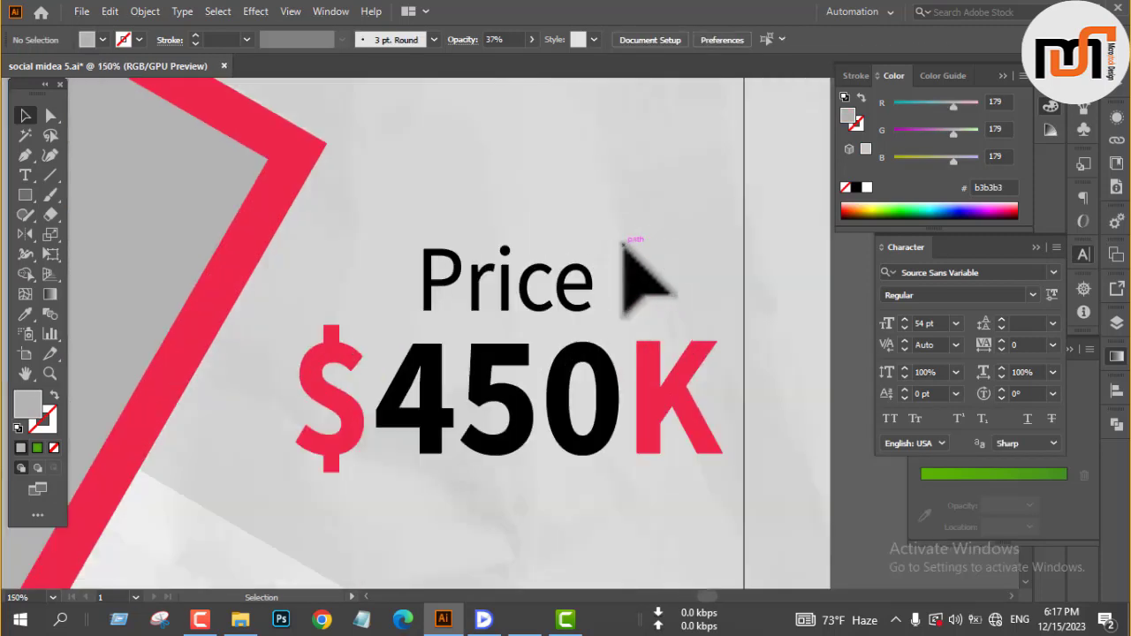
key(a)
drag(413, 220, 608, 324)
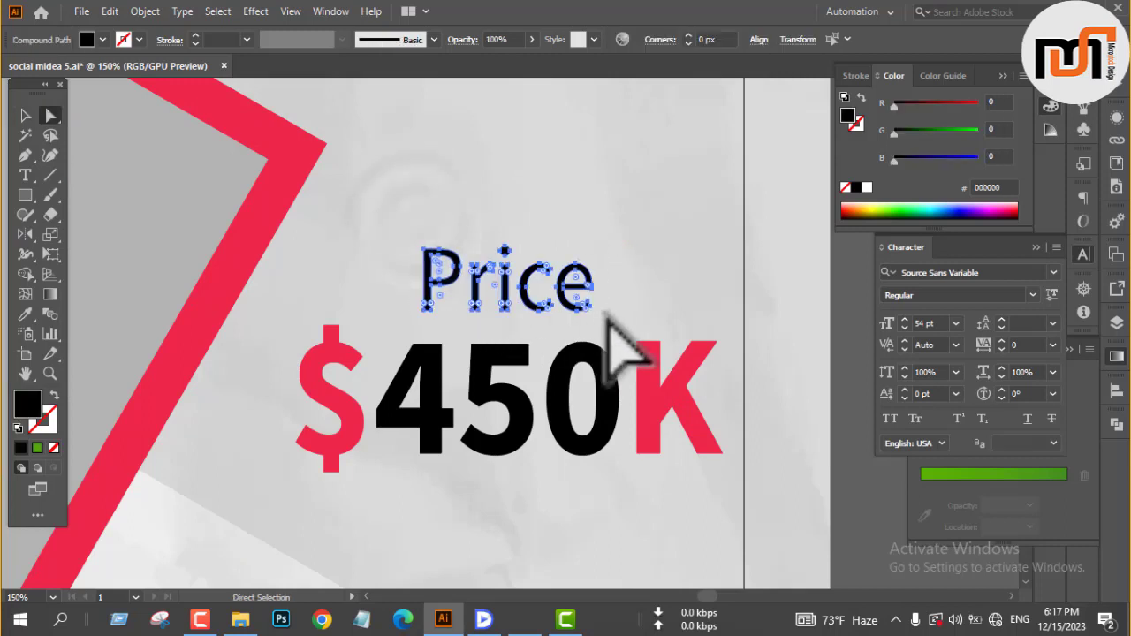
key(i)
click(651, 354)
key(v)
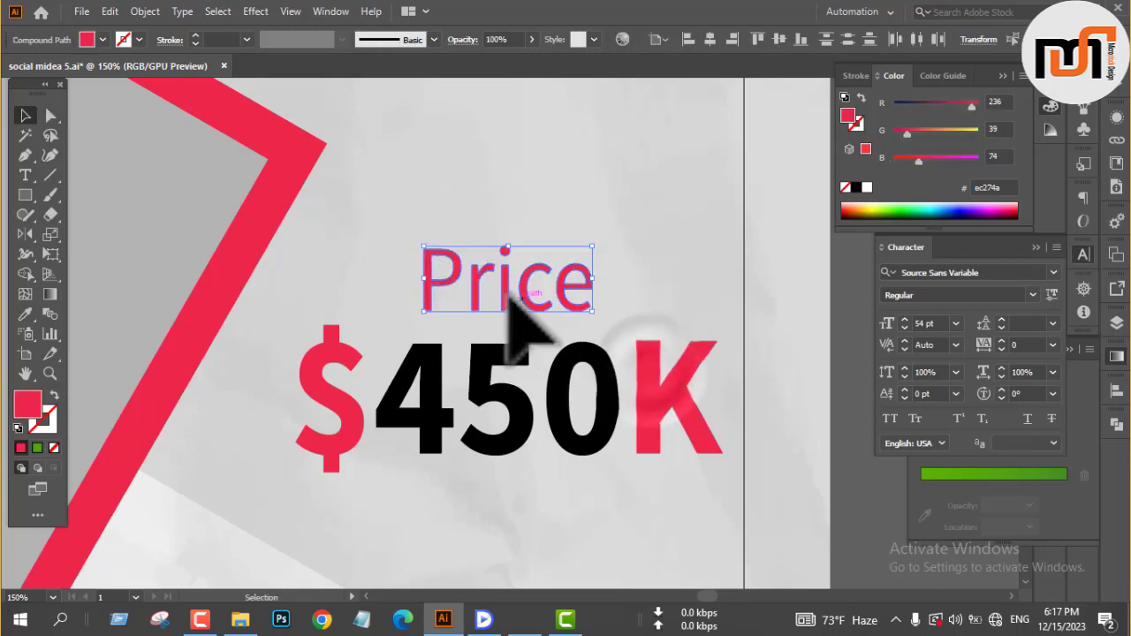
scroll(495, 265, down, 5)
click(619, 300)
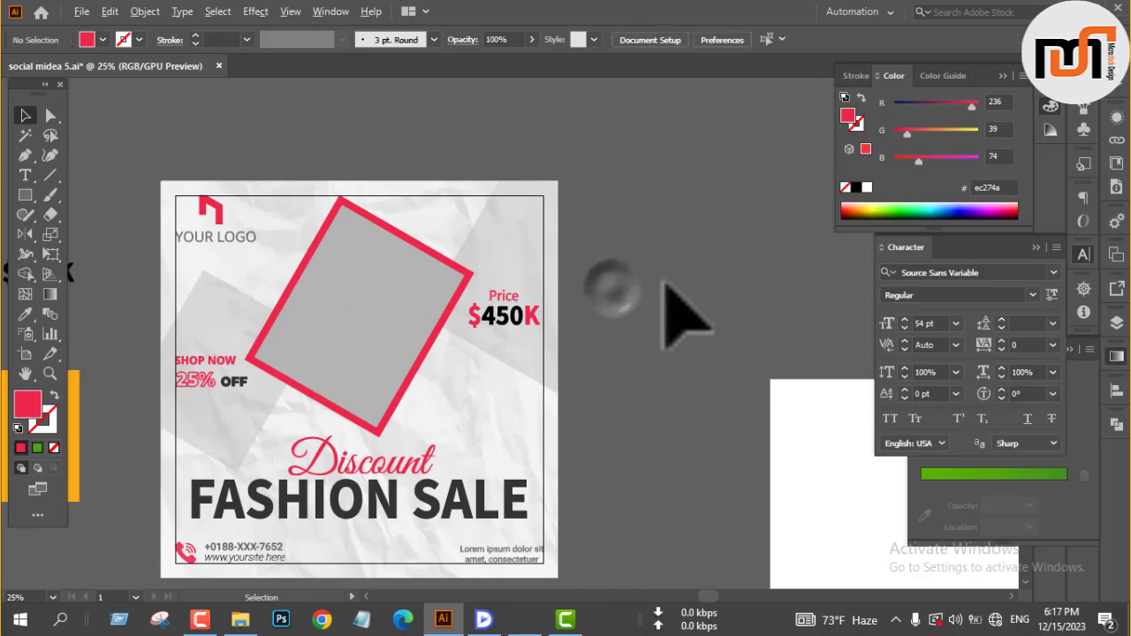
Select the whole post and move it up into the empty canvas area beside the other finished post designs.
scroll(689, 314, down, 2)
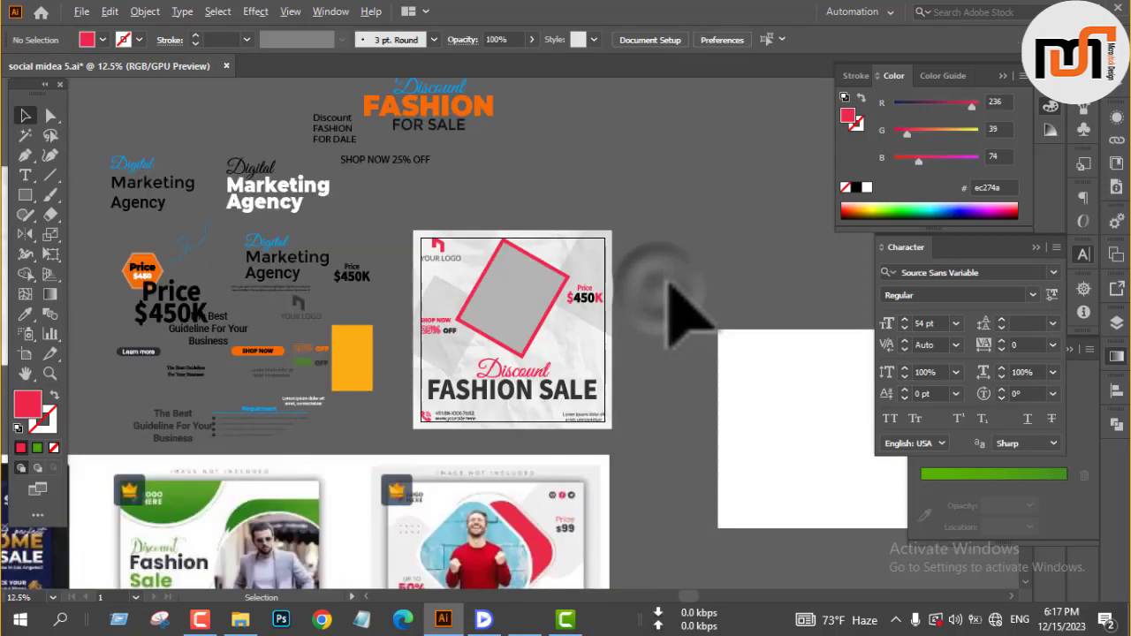
drag(404, 227, 649, 447)
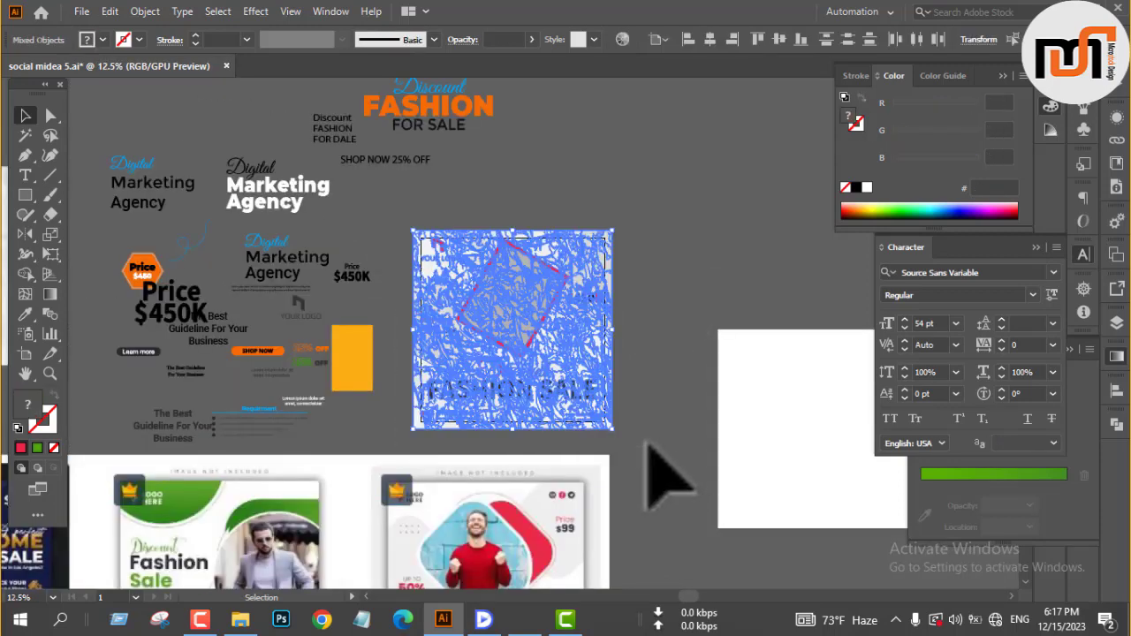
scroll(649, 451, down, 1)
scroll(654, 477, down, 2)
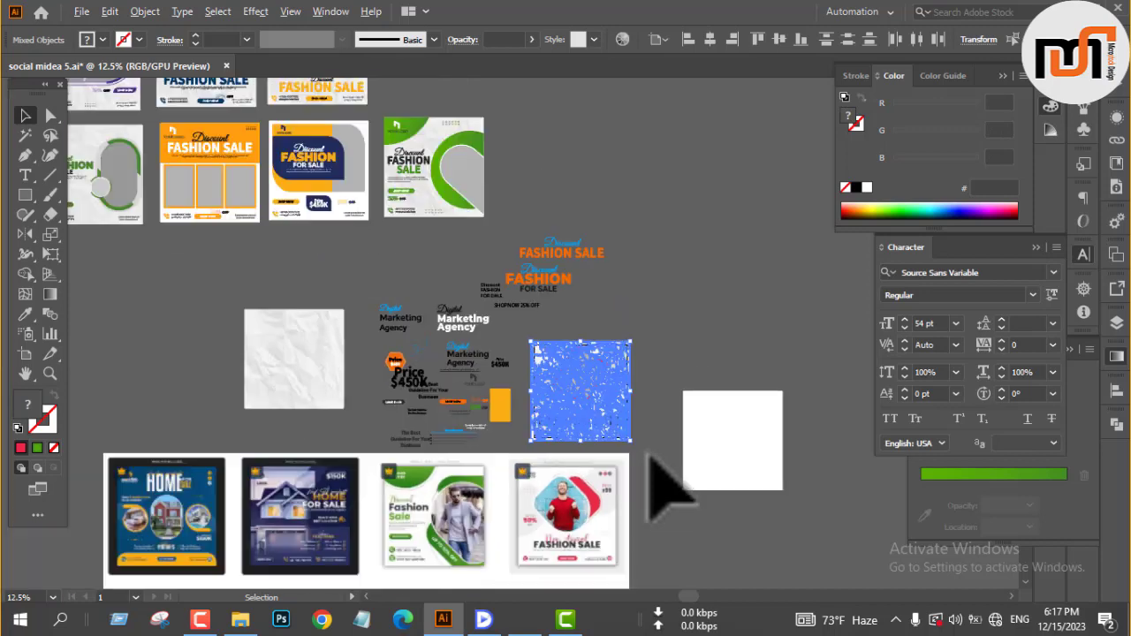
scroll(652, 484, up, 2)
scroll(579, 522, up, 2)
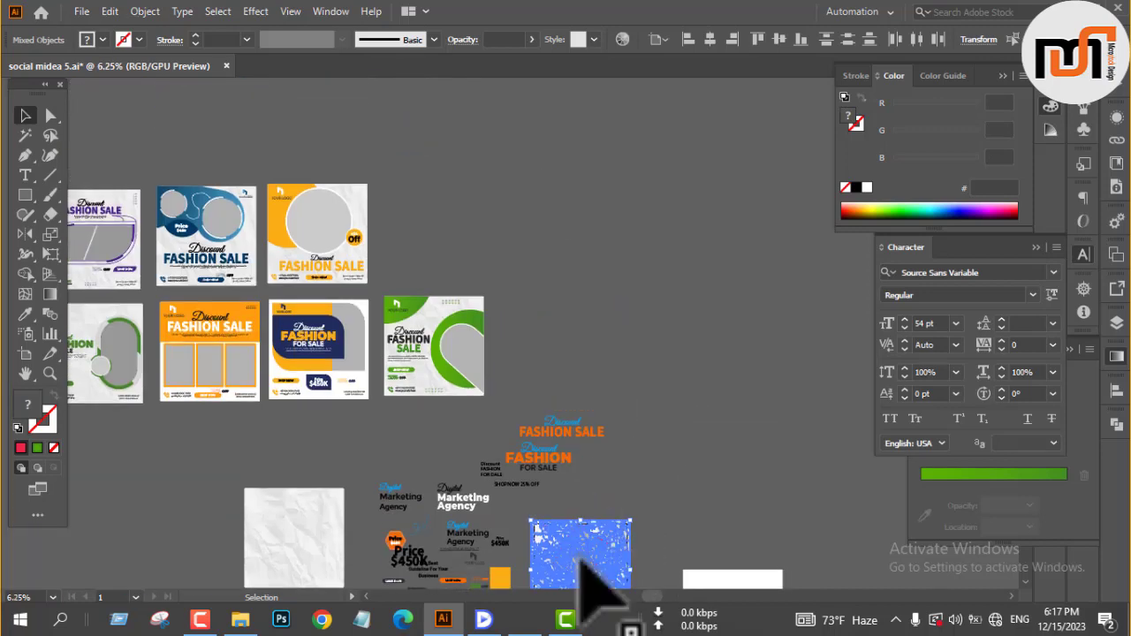
drag(582, 557, 656, 283)
Switch to full-screen view without the interface and inspect the finished post centred on screen.
key(f)
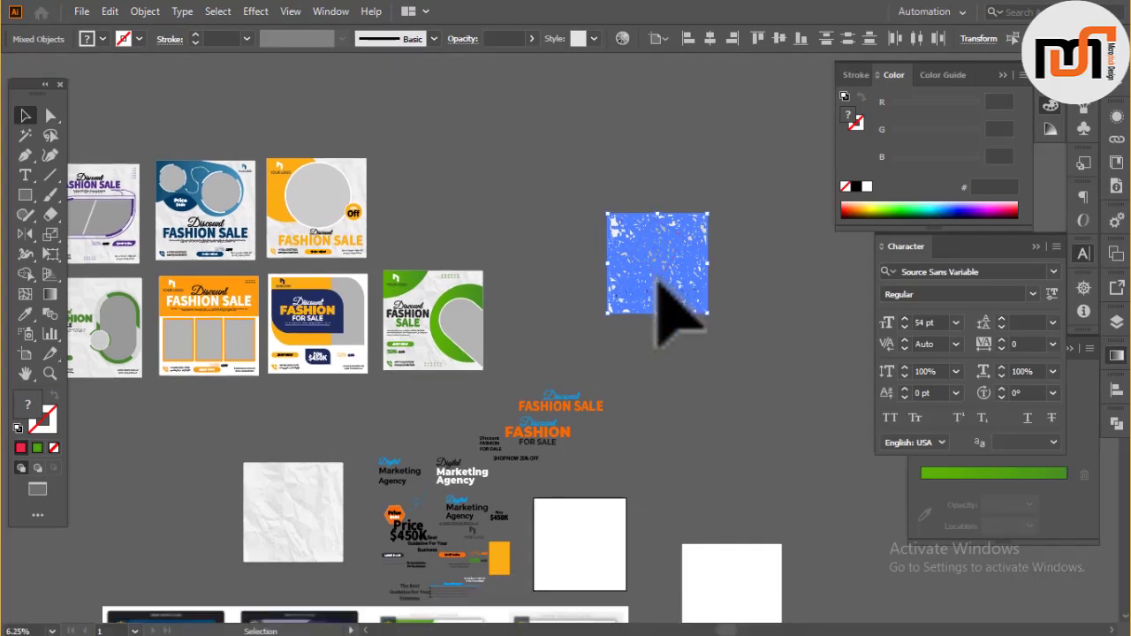
key(f)
scroll(656, 223, up, 3)
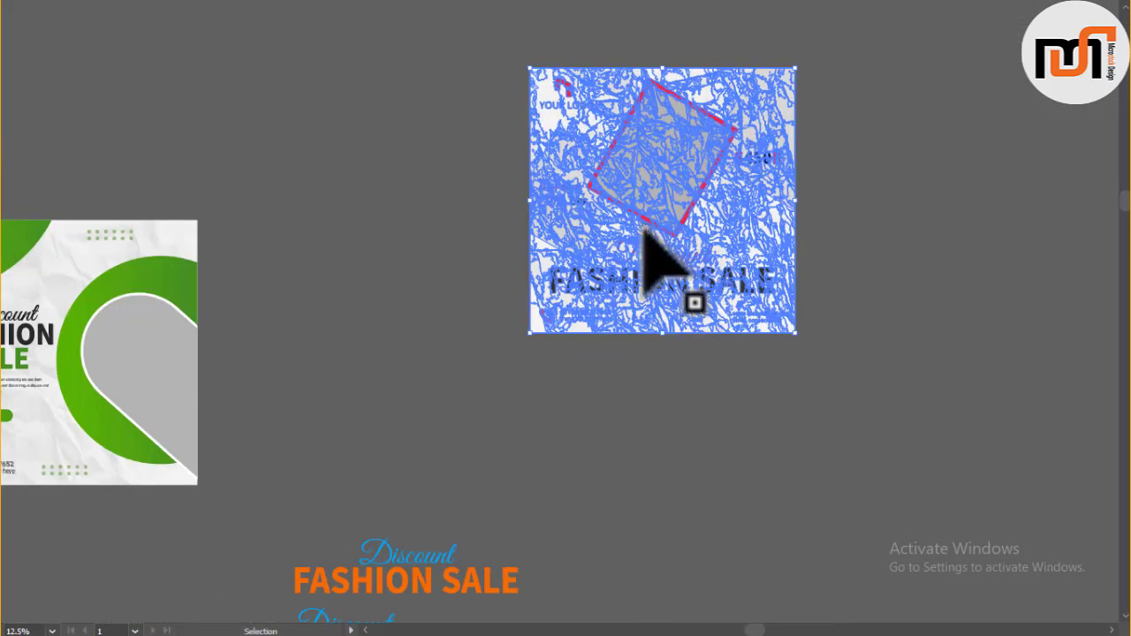
click(453, 276)
scroll(459, 292, up, 2)
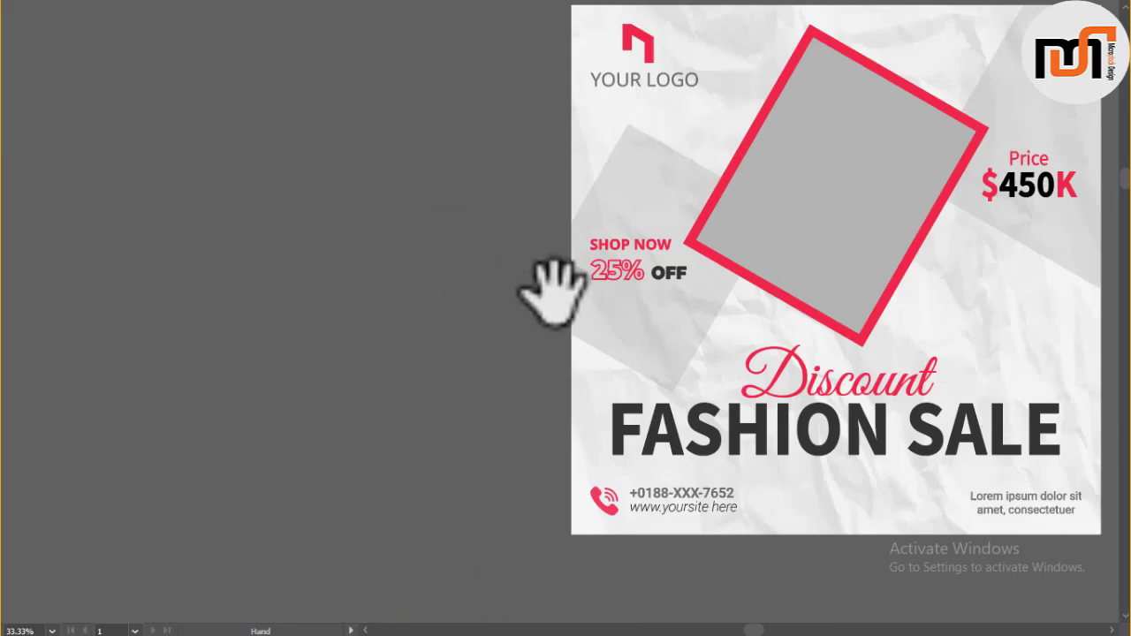
drag(542, 282, 318, 270)
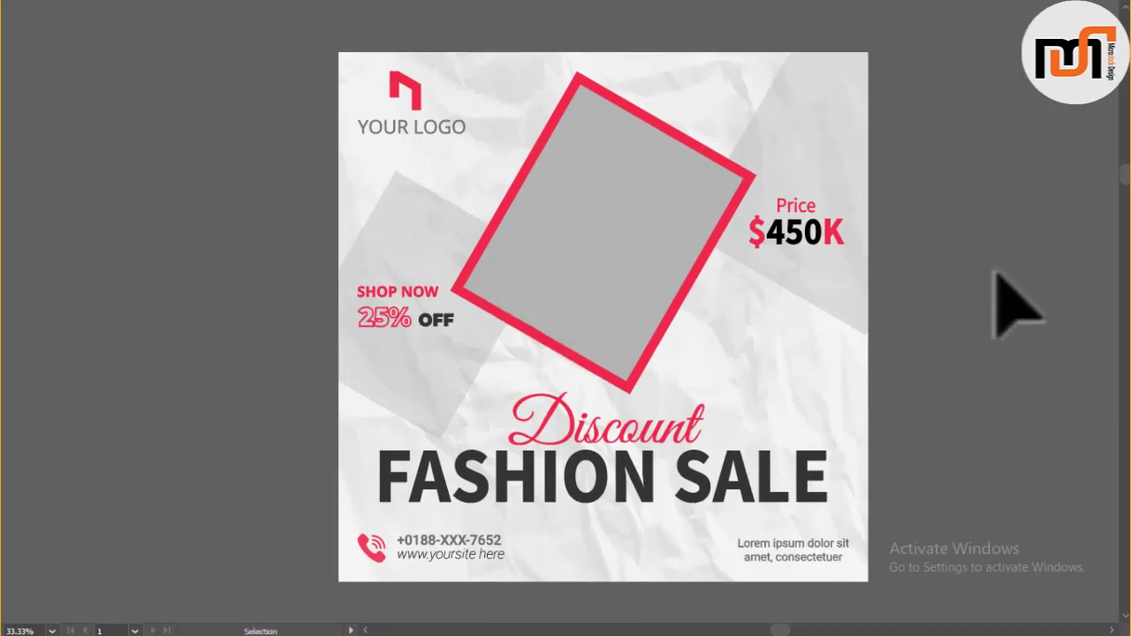